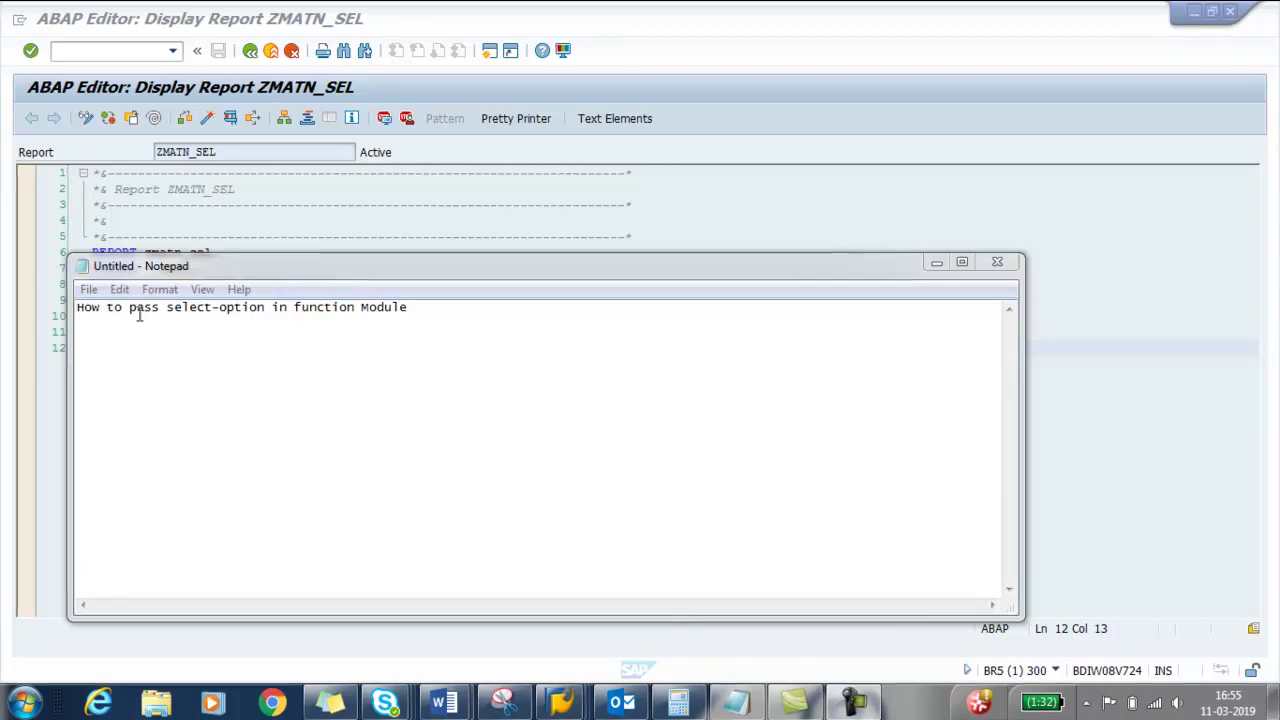
# Bring ZMATN_SEL's source in front of the notes and highlight its declarations and BREAK-POINT line.
pyautogui.moveTo(411, 312); pyautogui.dragTo(70, 316)
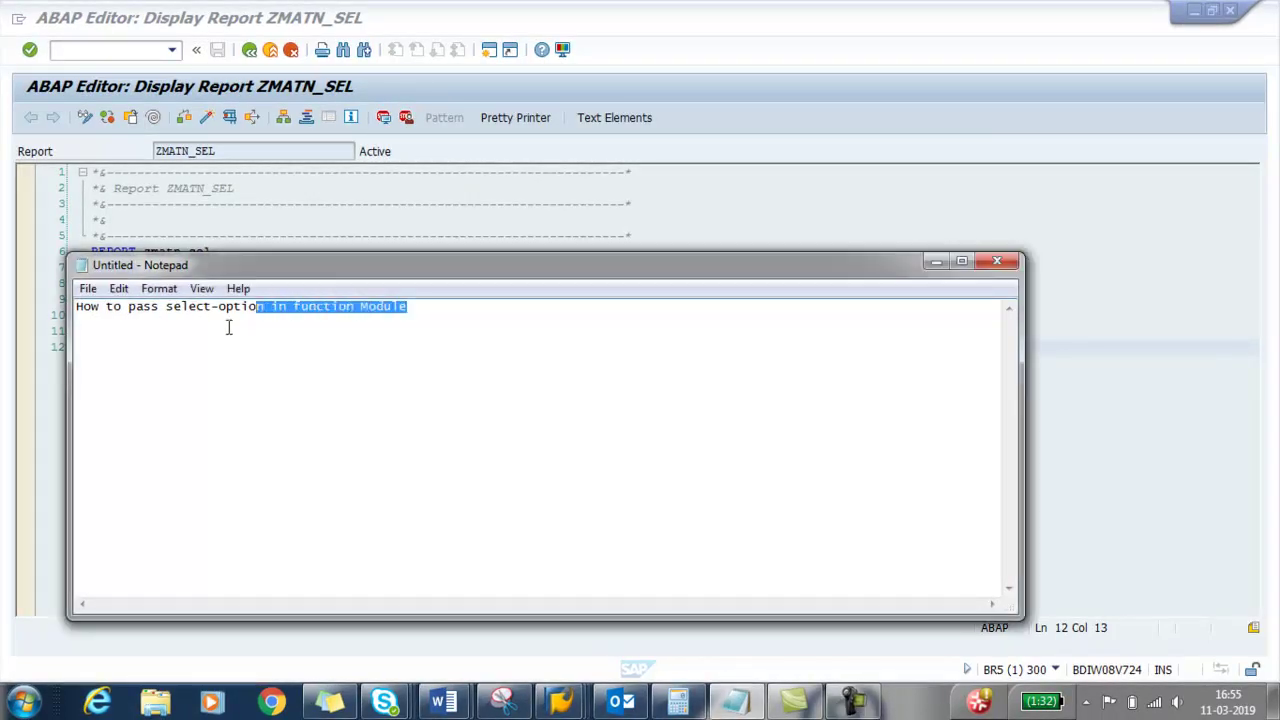
pyautogui.click(368, 196)
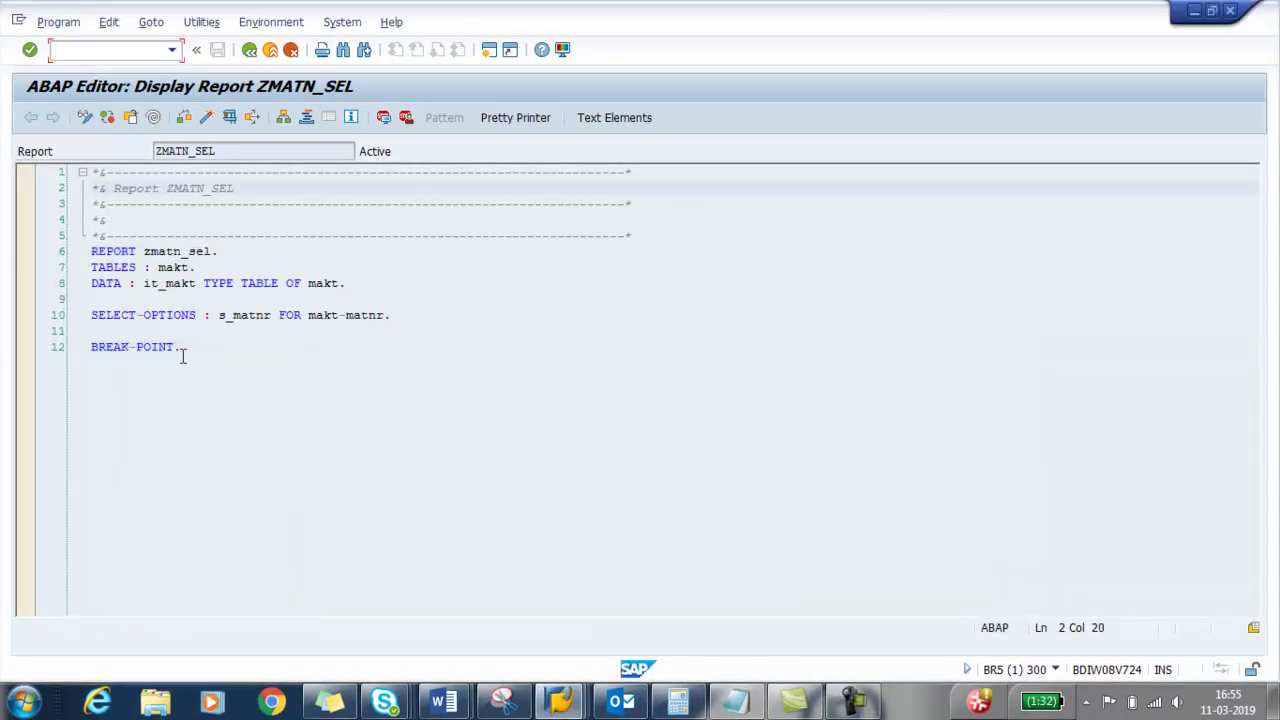
pyautogui.moveTo(199, 354); pyautogui.dragTo(84, 274)
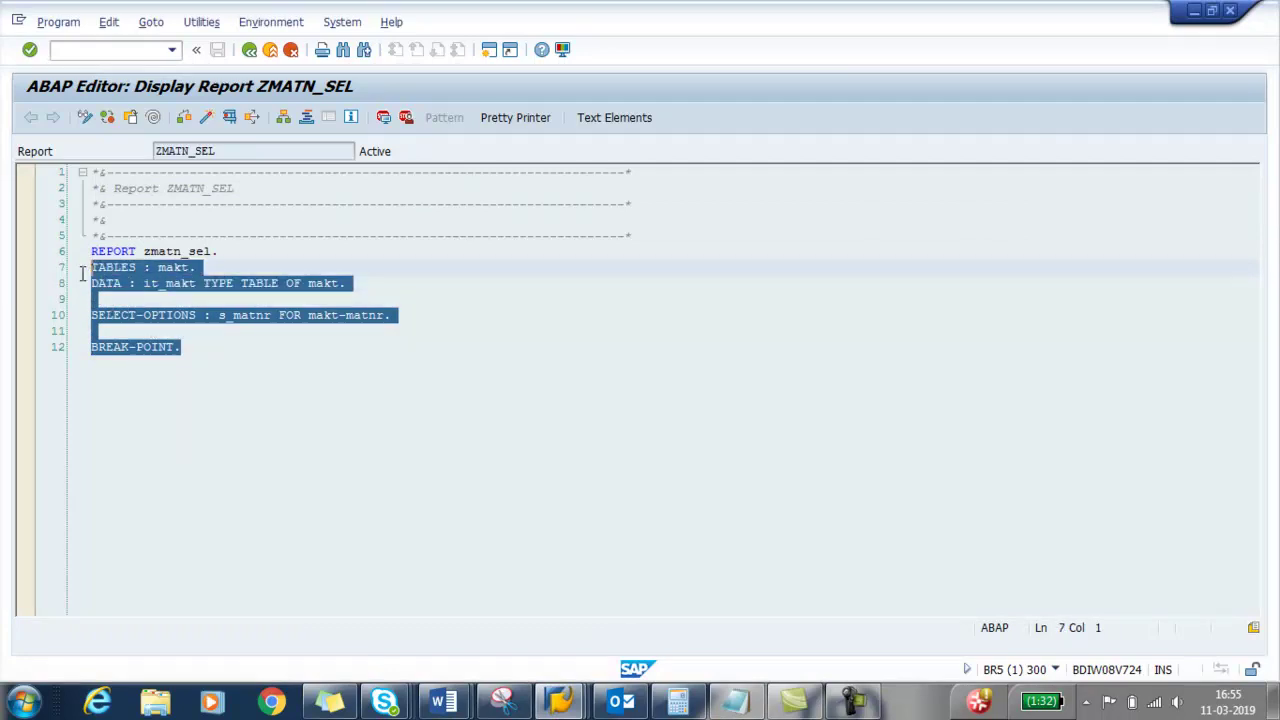
pyautogui.click(196, 340)
pyautogui.moveTo(200, 352); pyautogui.dragTo(68, 352)
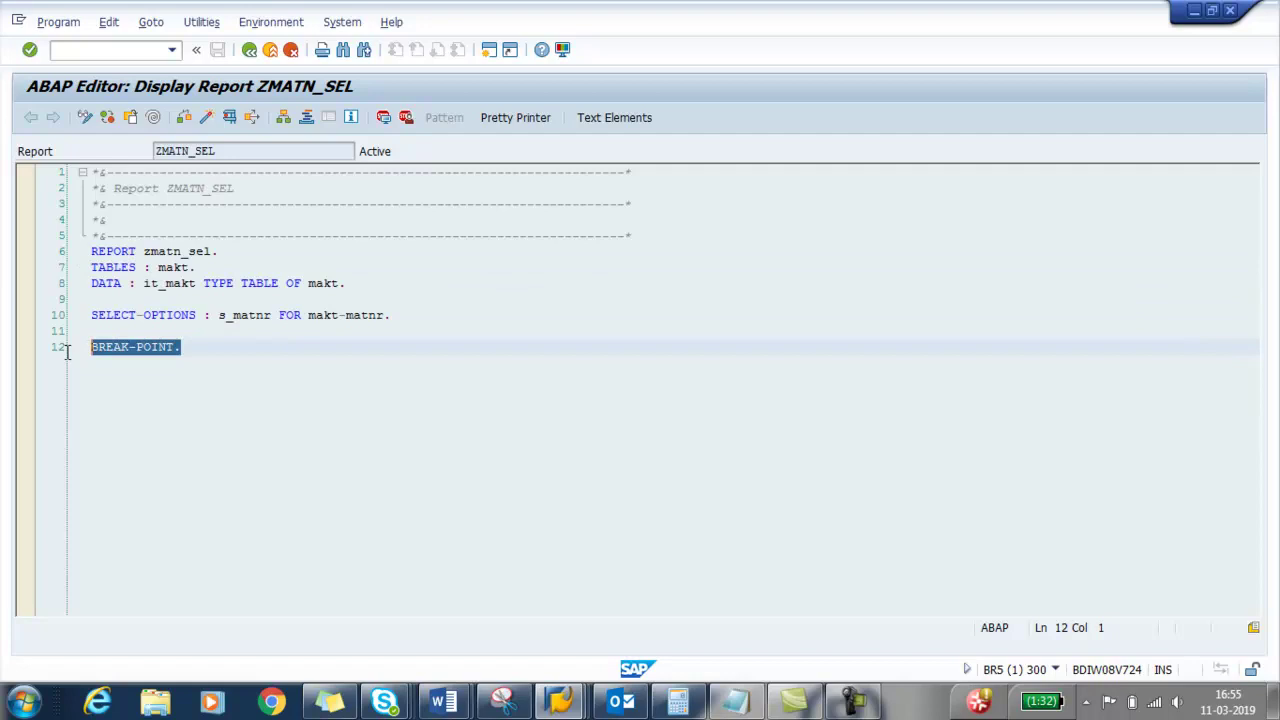
pyautogui.click(228, 342)
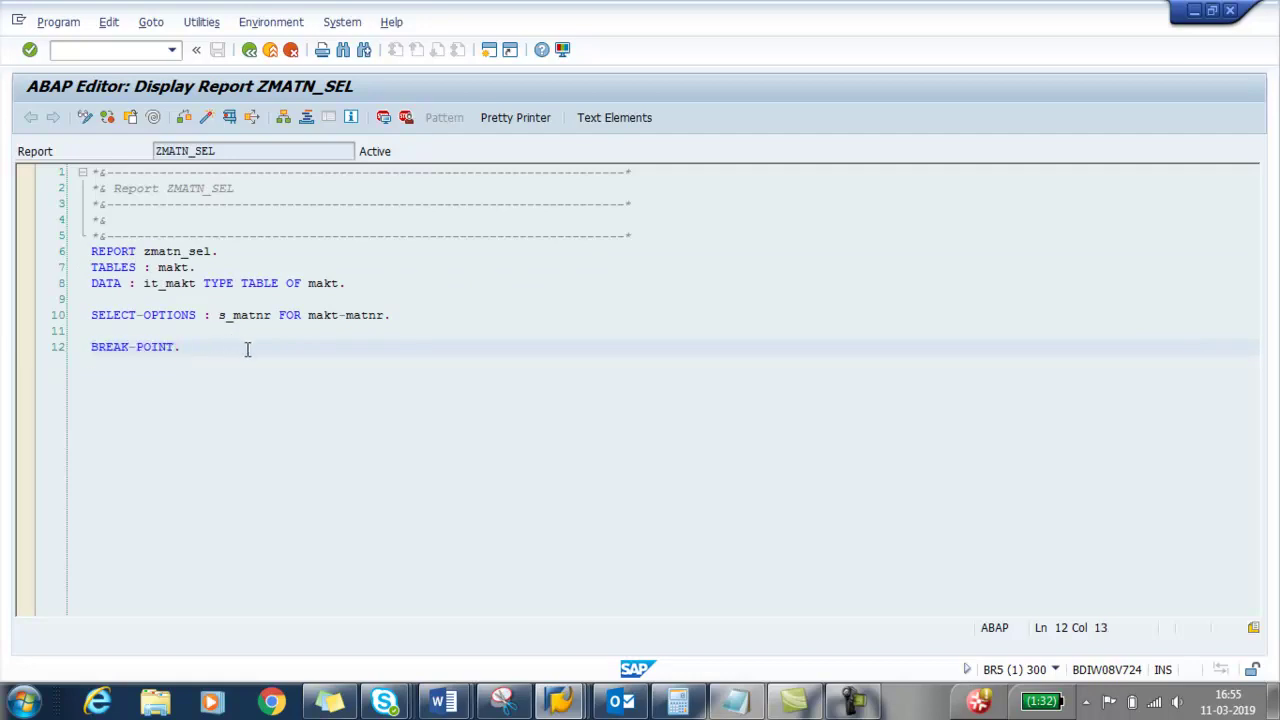
# Execute ZMATN_SEL and submit the selection screen with S_MATNR left empty.
pyautogui.click(229, 117)
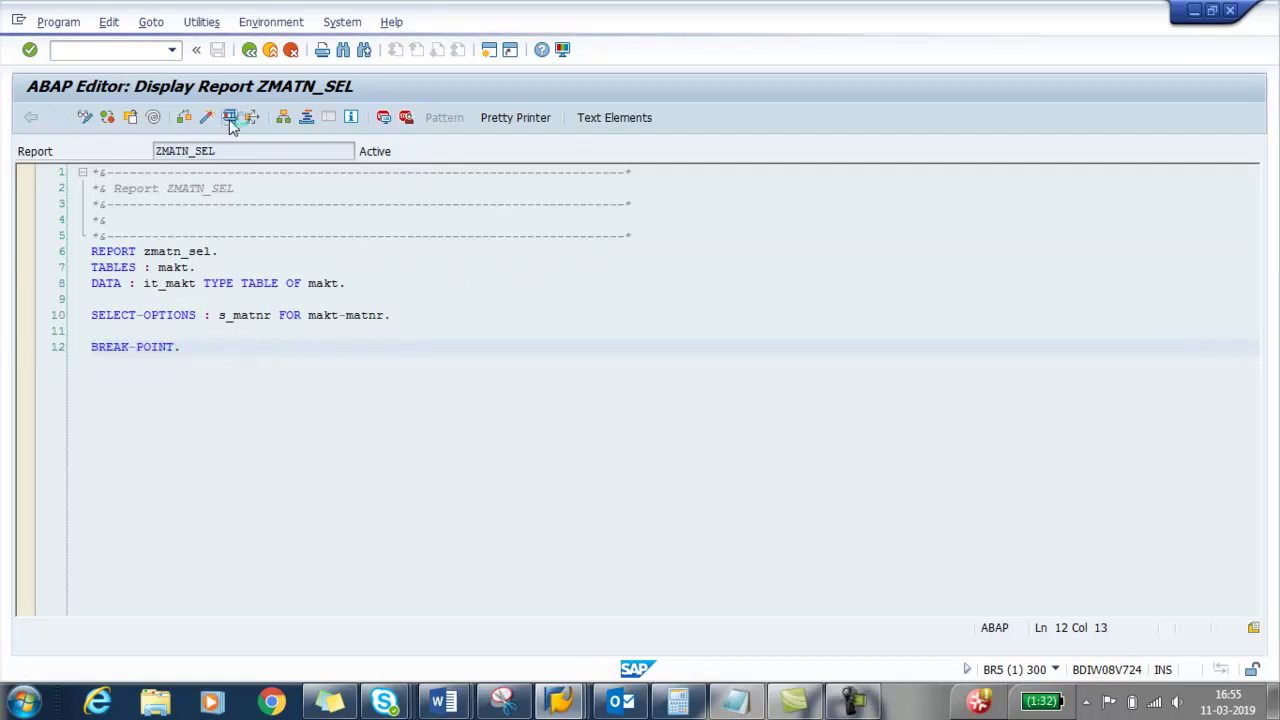
pyautogui.moveTo(70, 152); pyautogui.dragTo(28, 155)
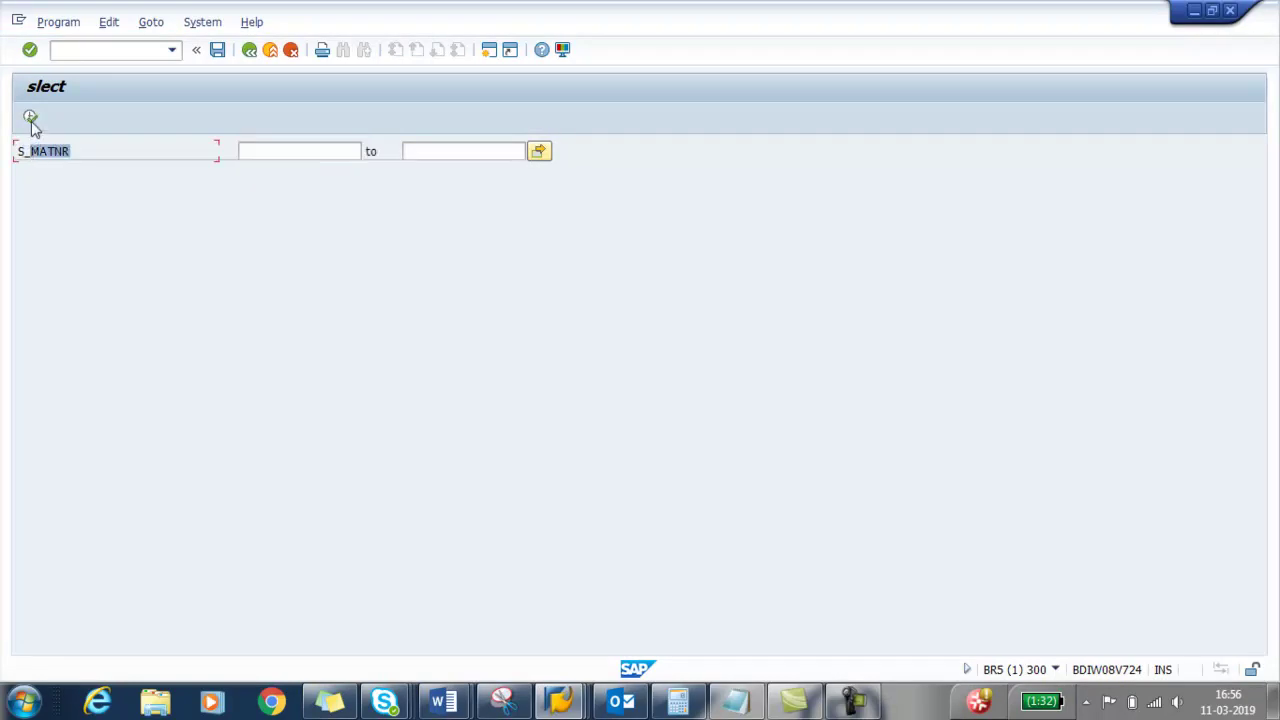
pyautogui.click(30, 117)
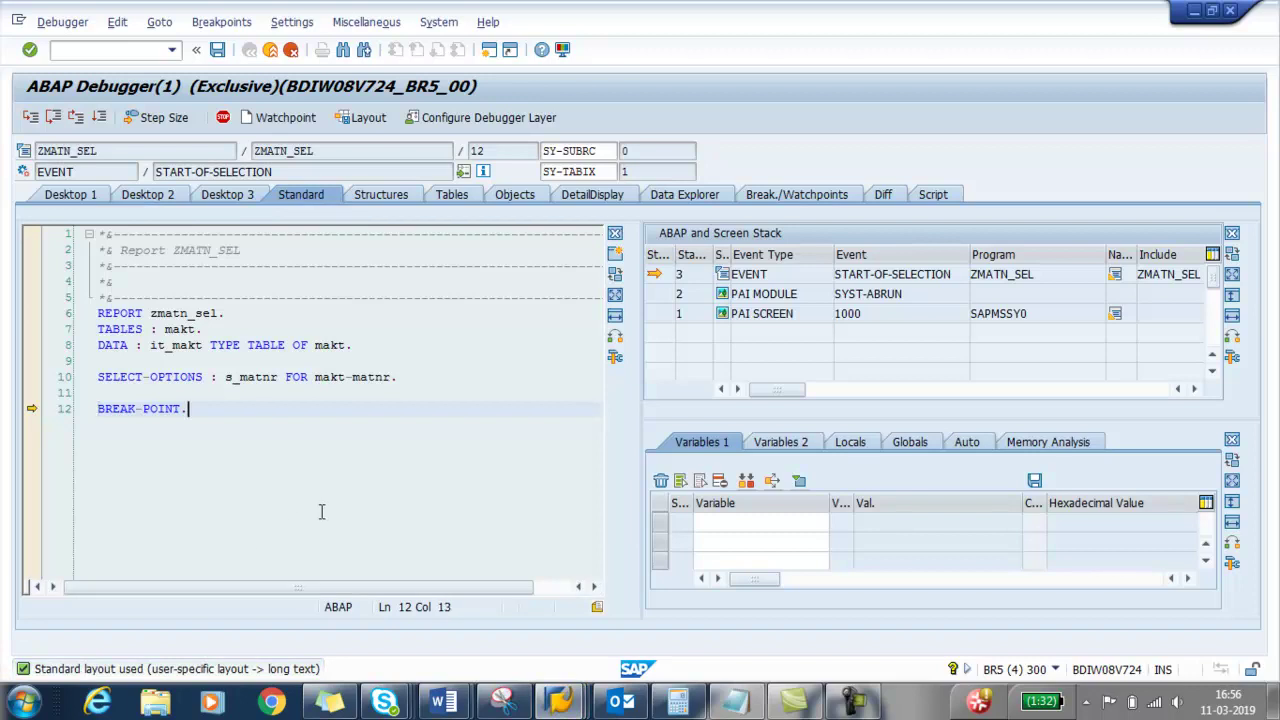
# Watch s_matnr and view its SIGN, OPTION, LOW, HIGH components, then open a new session.
pyautogui.moveTo(227, 379); pyautogui.dragTo(282, 377)
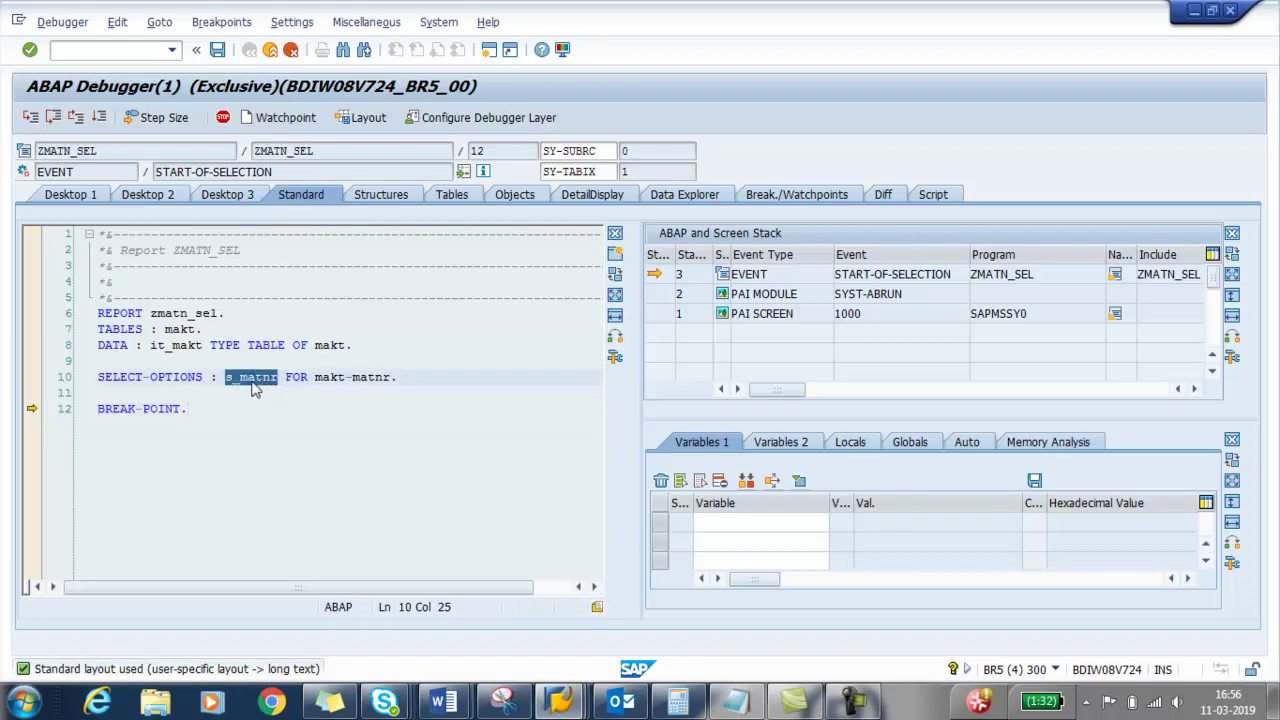
pyautogui.doubleClick(254, 378)
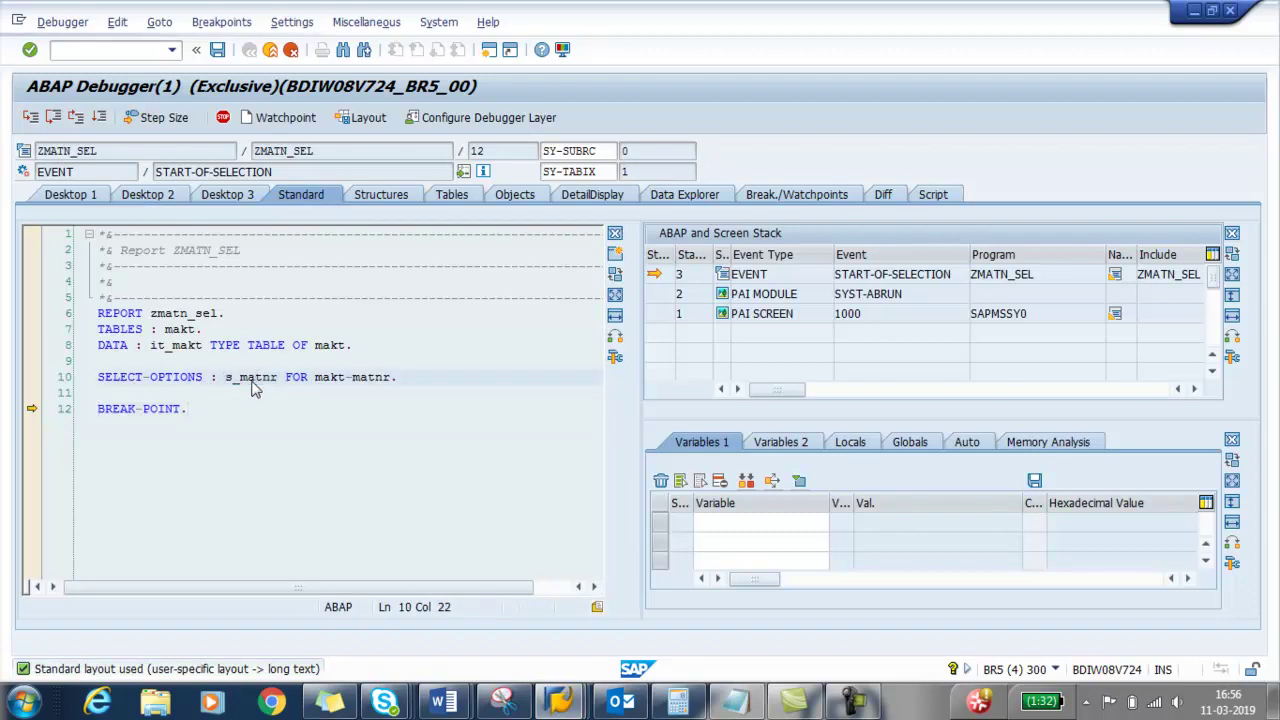
pyautogui.click(1232, 235)
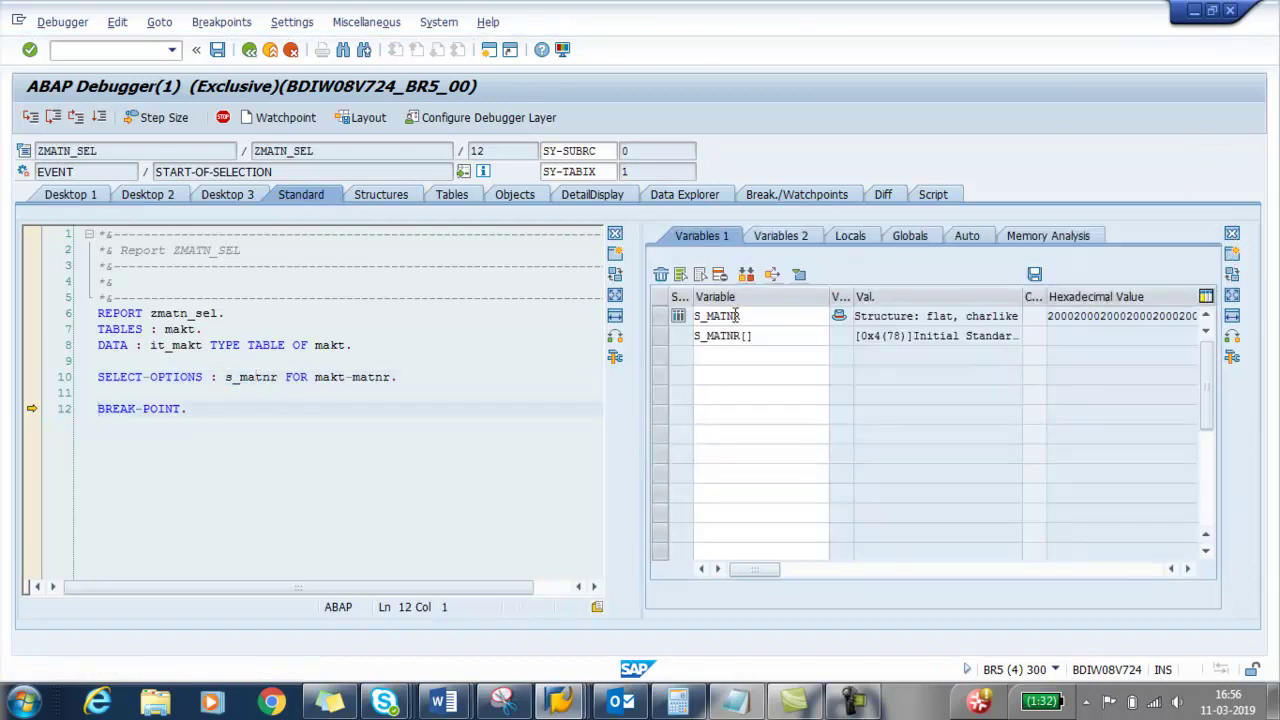
pyautogui.click(690, 316)
pyautogui.doubleClick(718, 316)
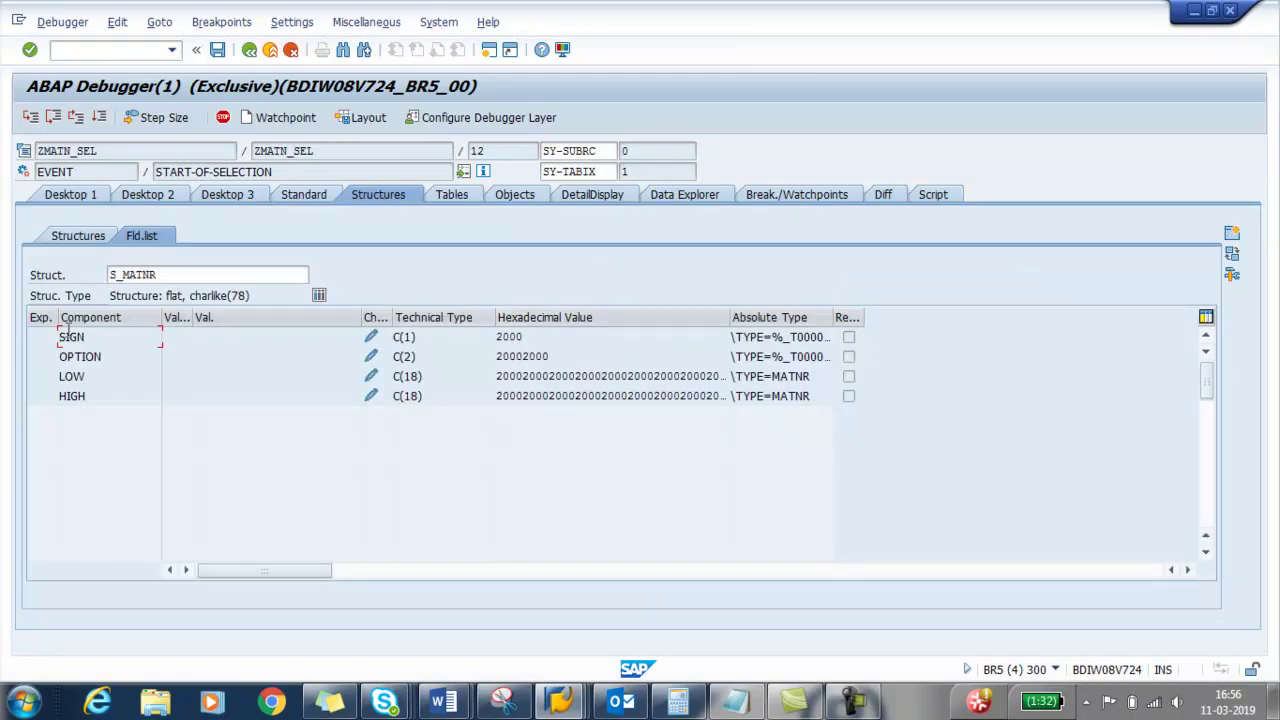
pyautogui.click(486, 54)
pyautogui.write('se11')
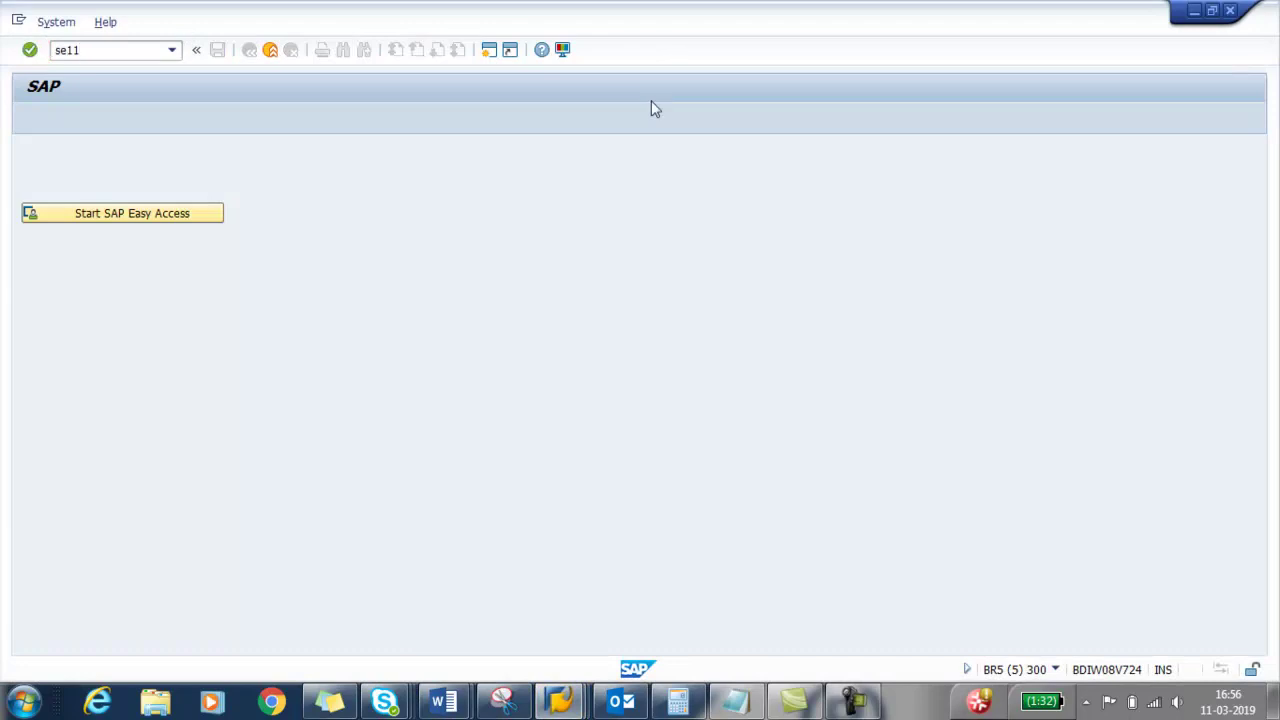
# Display structure RSDSSELOPT in SE11 and paste its name into the tutorial notes.
pyautogui.press('Return')
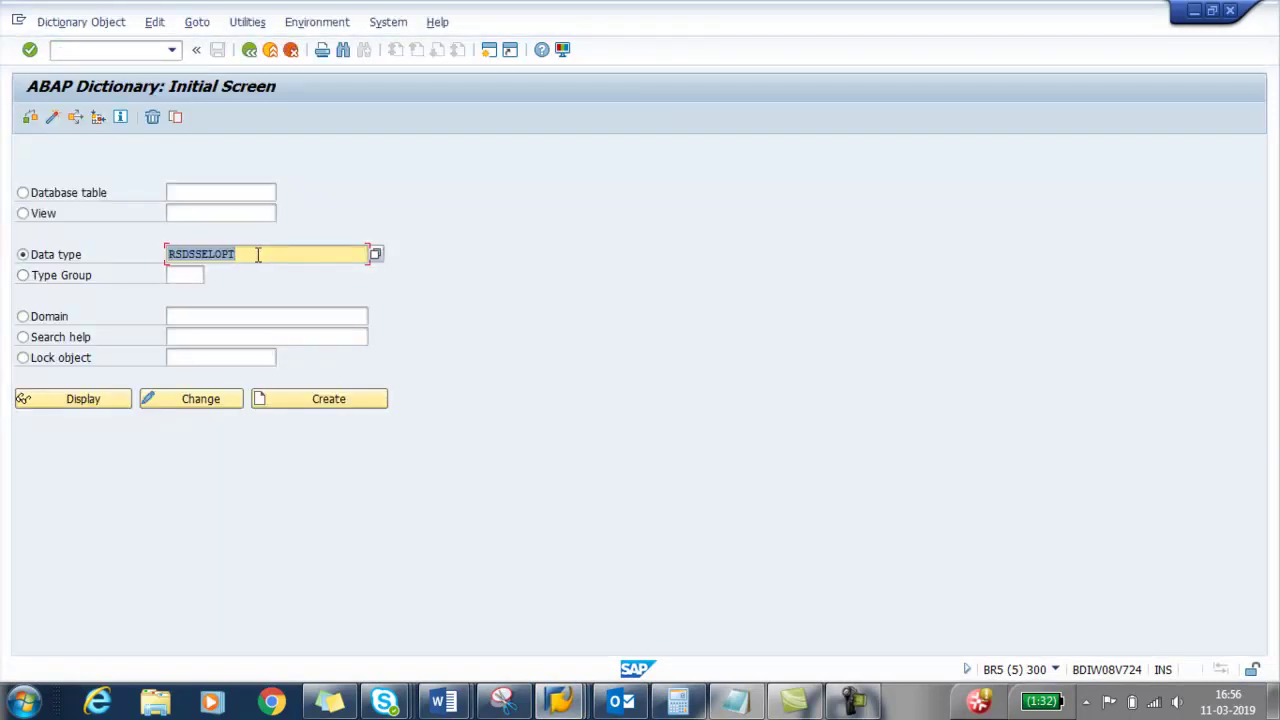
pyautogui.click(120, 398)
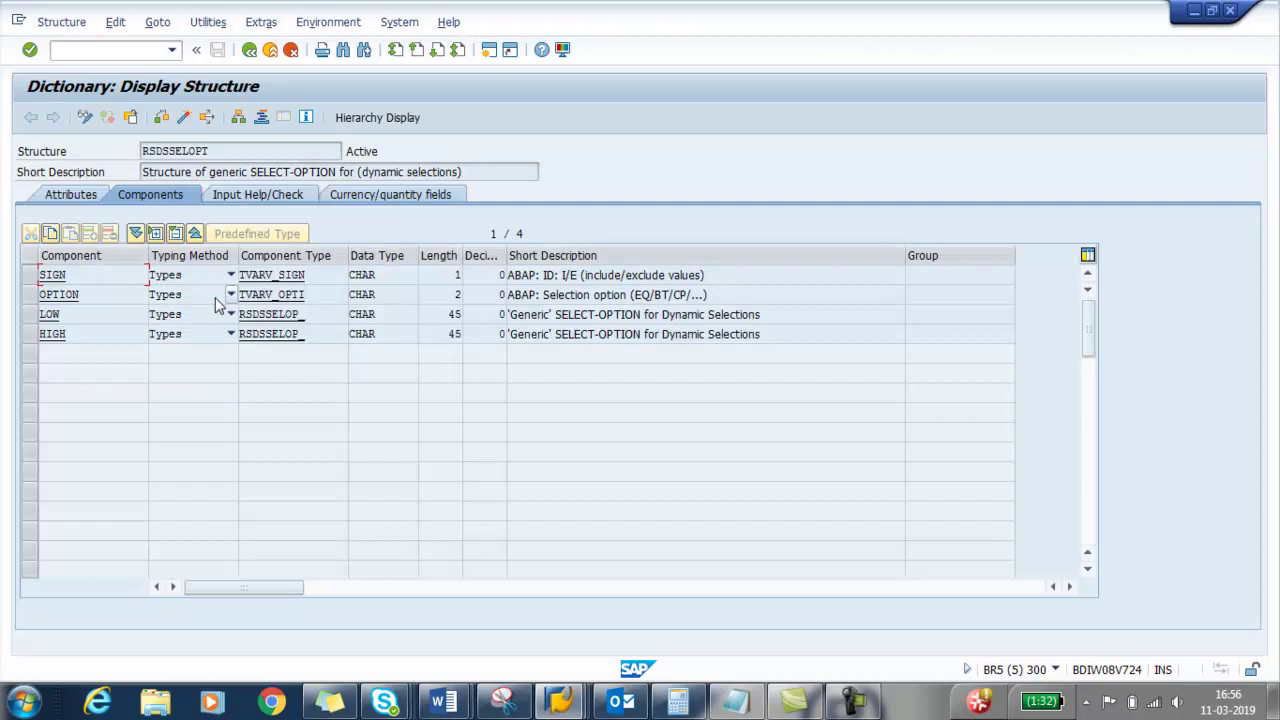
pyautogui.moveTo(220, 150); pyautogui.dragTo(56, 152)
pyautogui.hotkey('ctrl', 'c')
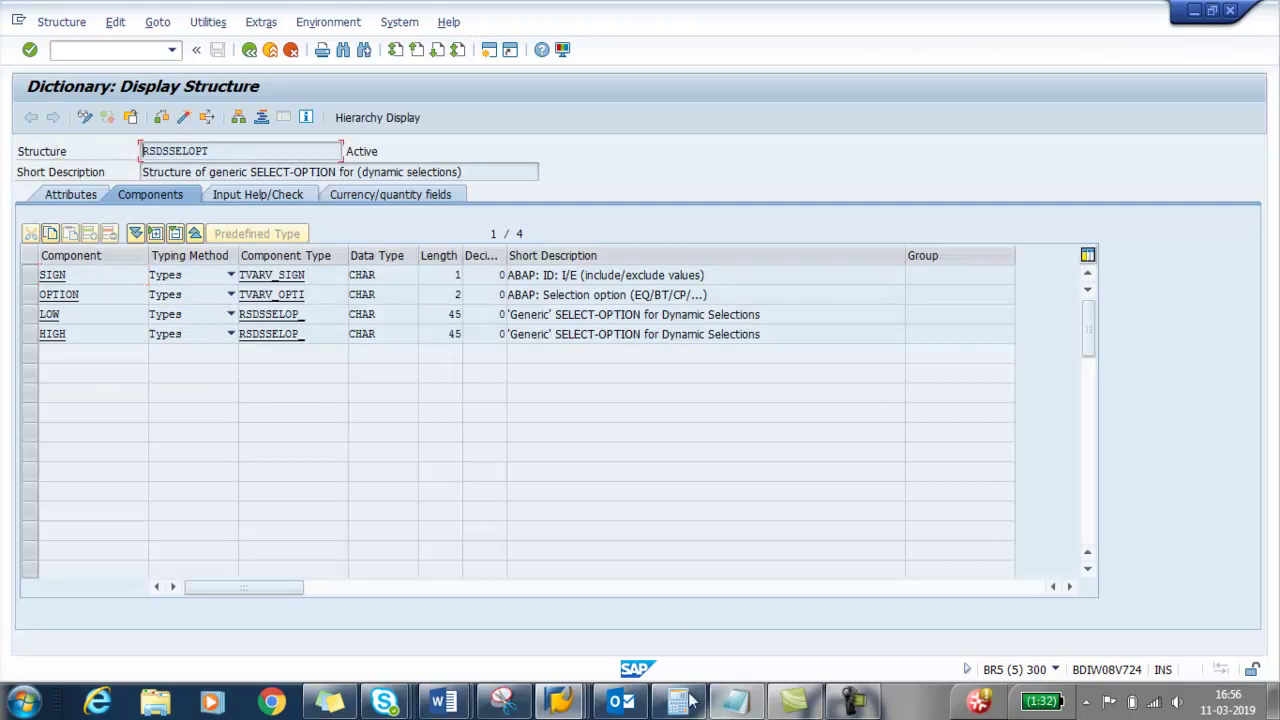
pyautogui.click(735, 702)
pyautogui.click(430, 307)
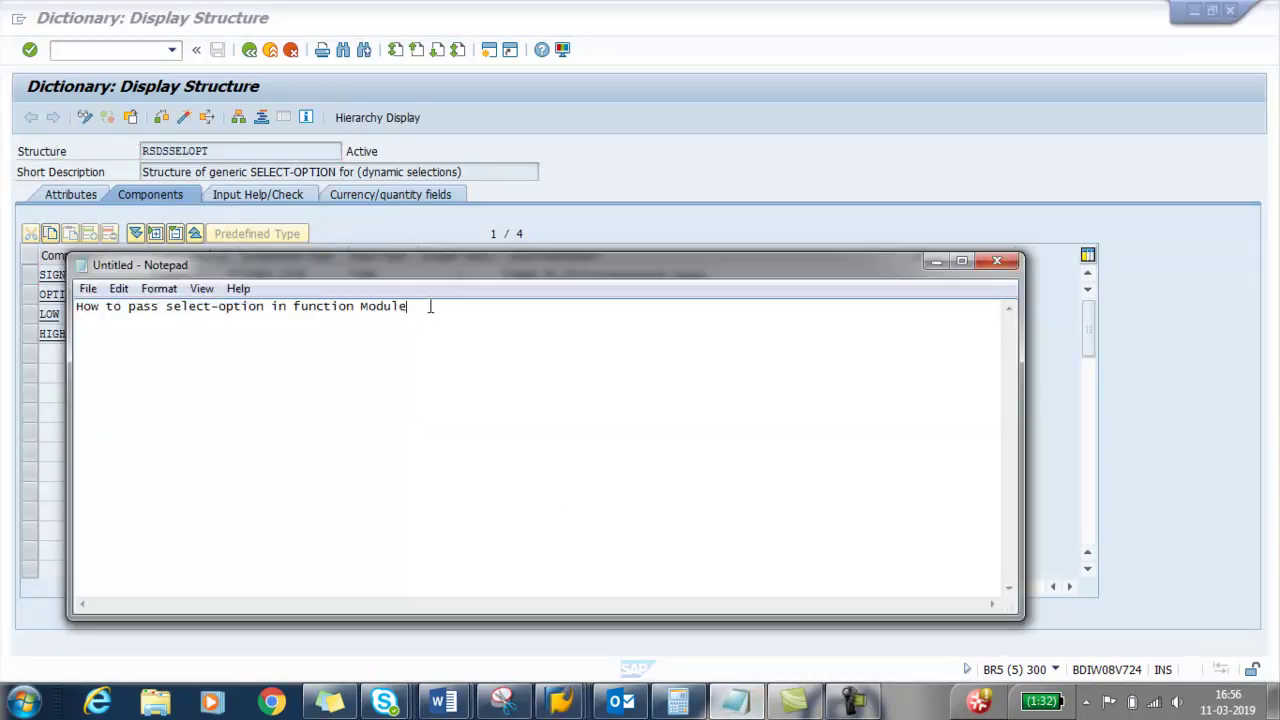
pyautogui.press('Return')
pyautogui.hotkey('ctrl', 'v')
# Review RSDSSELOPT's generic SELECT-OPTION description and bring up the debugger session.
pyautogui.click(238, 178)
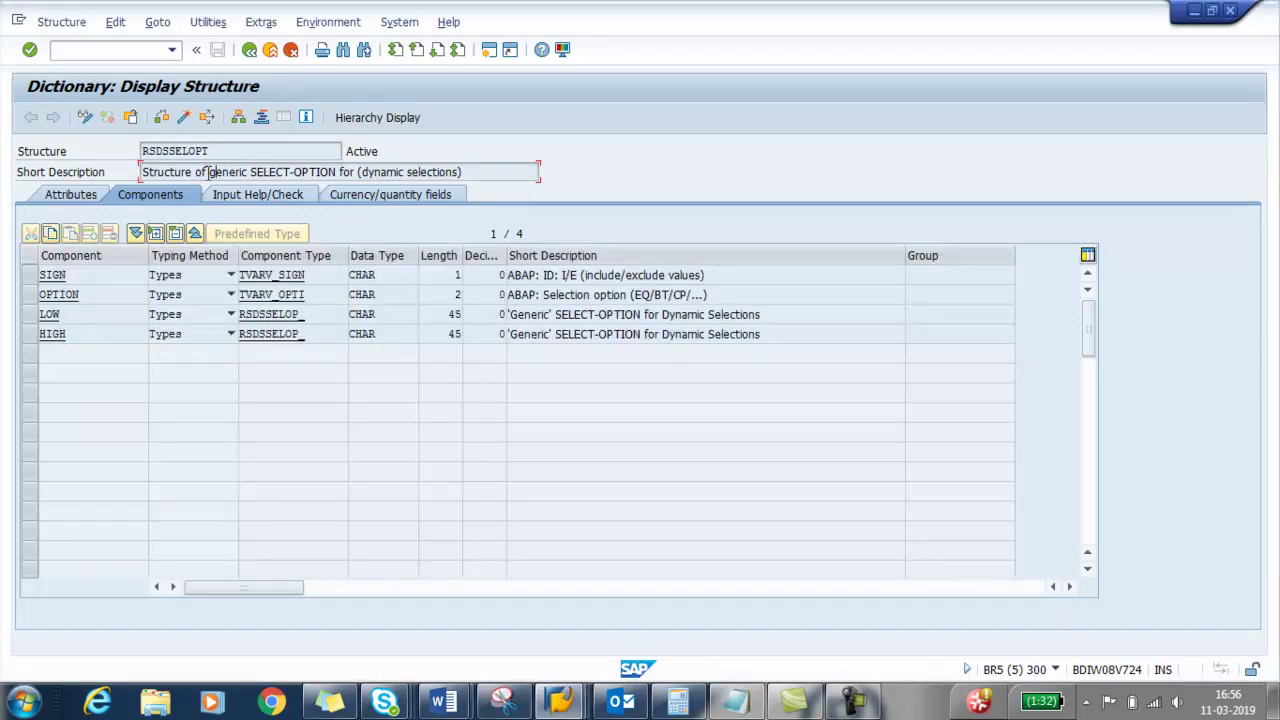
pyautogui.moveTo(209, 172); pyautogui.dragTo(354, 174)
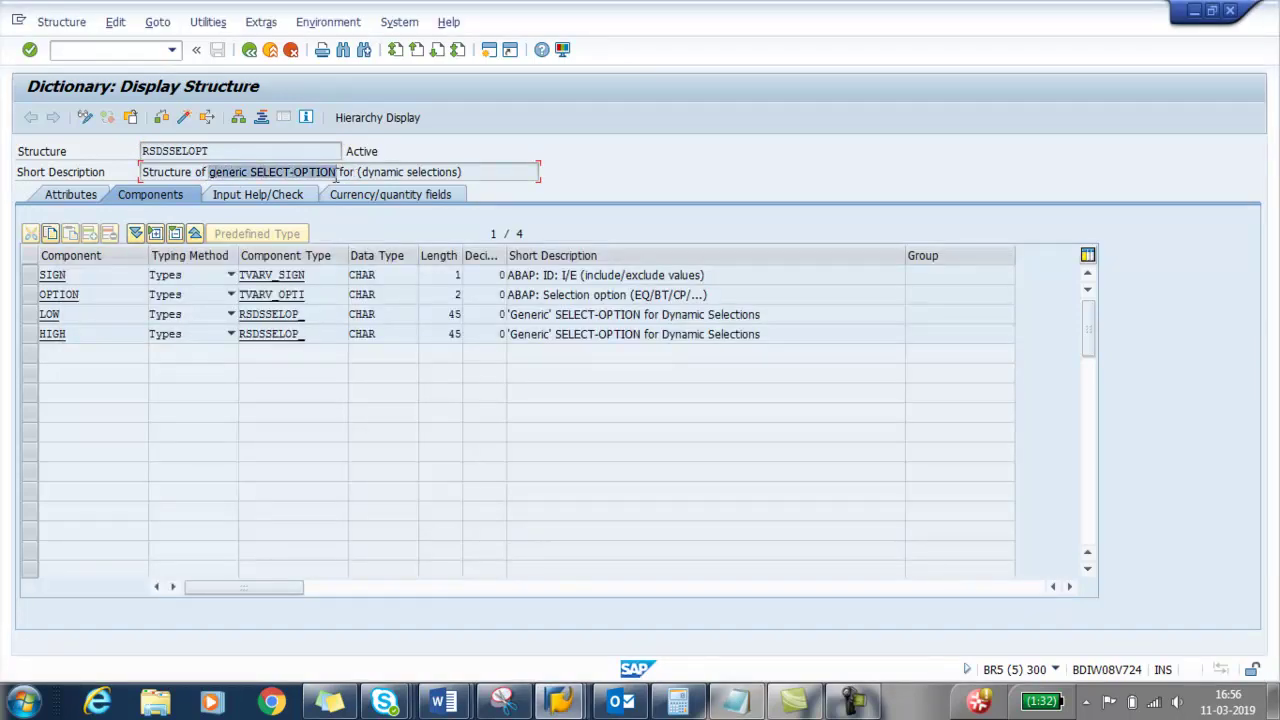
pyautogui.hotkey('alt', 'Tab')
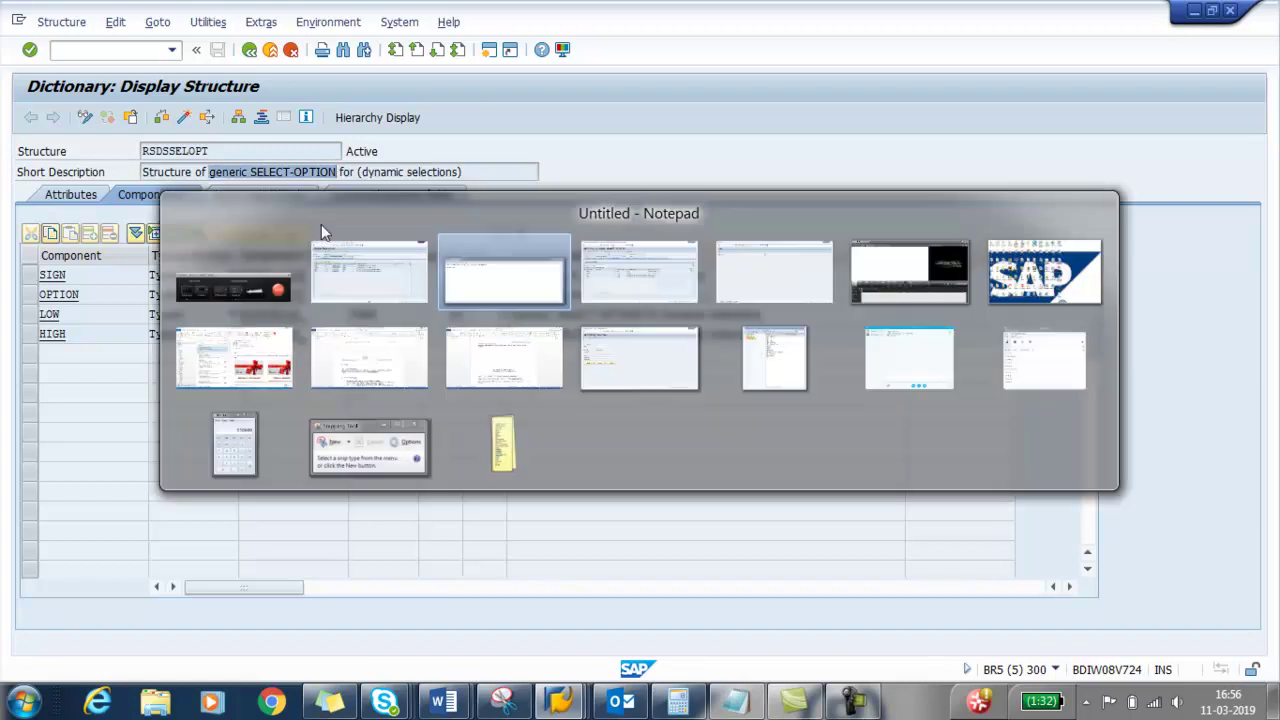
pyautogui.click(694, 137)
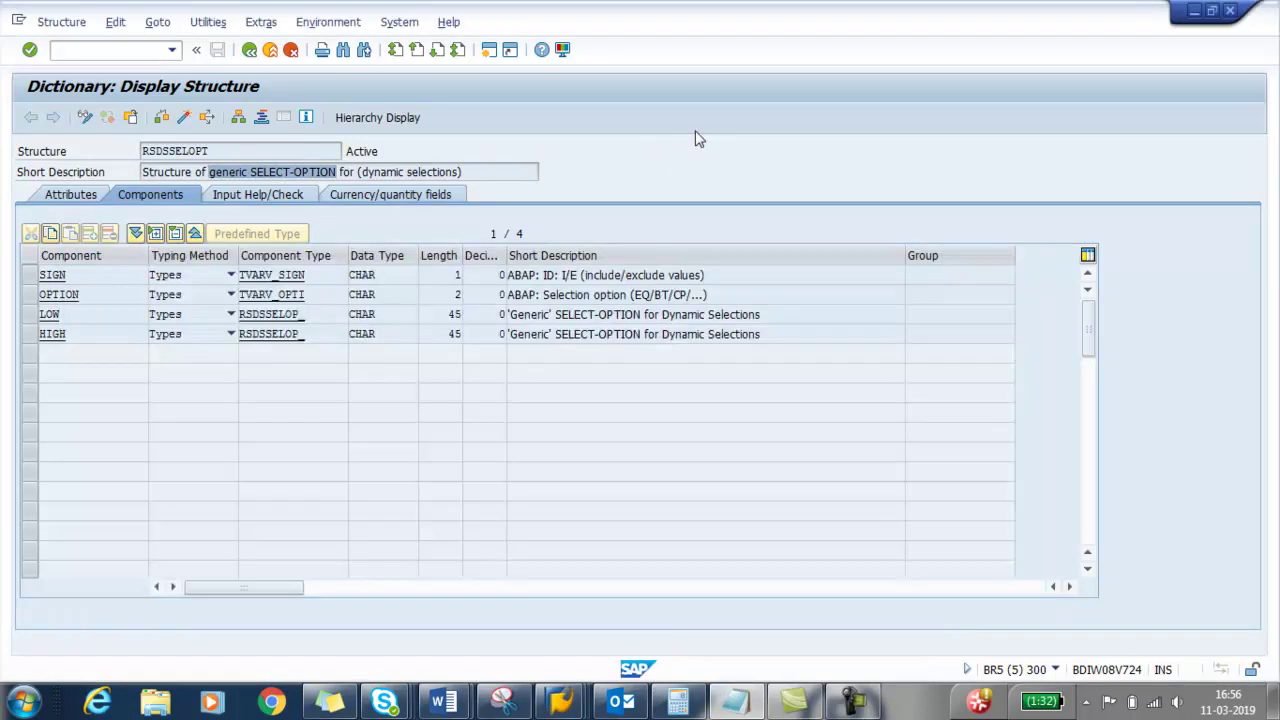
pyautogui.hotkey('alt', 'Tab')
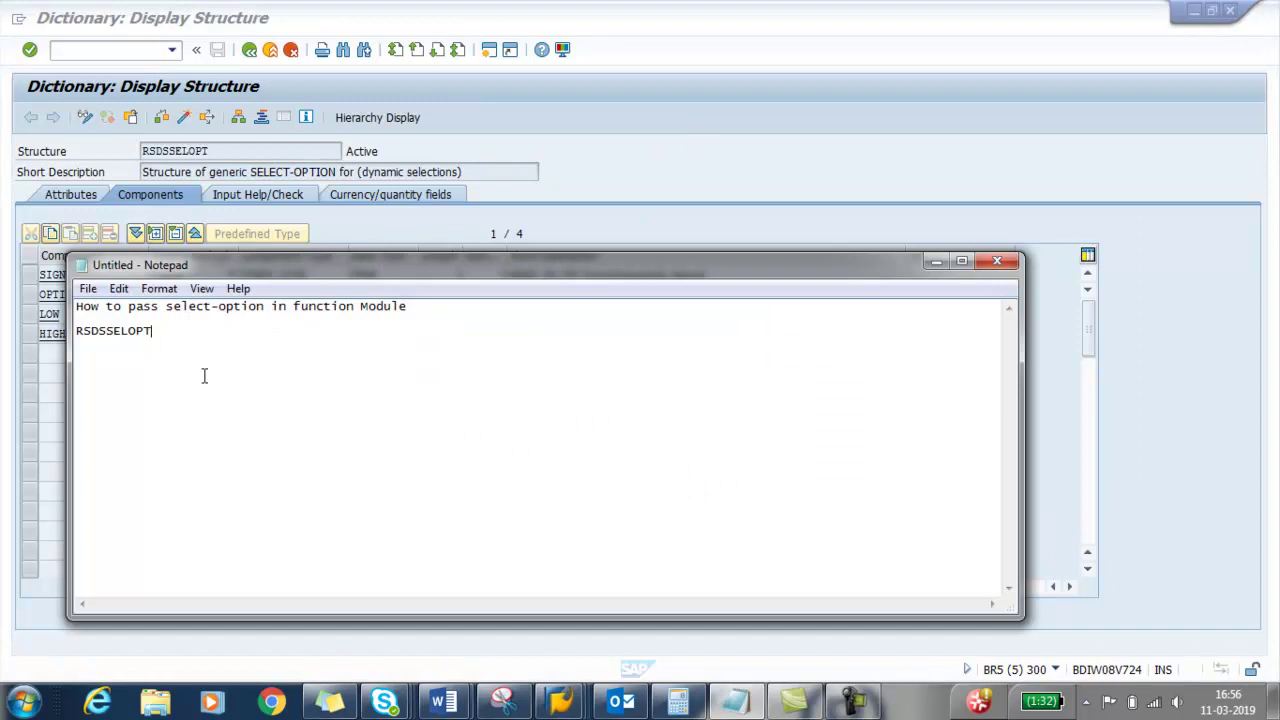
pyautogui.hotkey('alt', 'Tab')
pyautogui.click(560, 700)
pyautogui.click(778, 625)
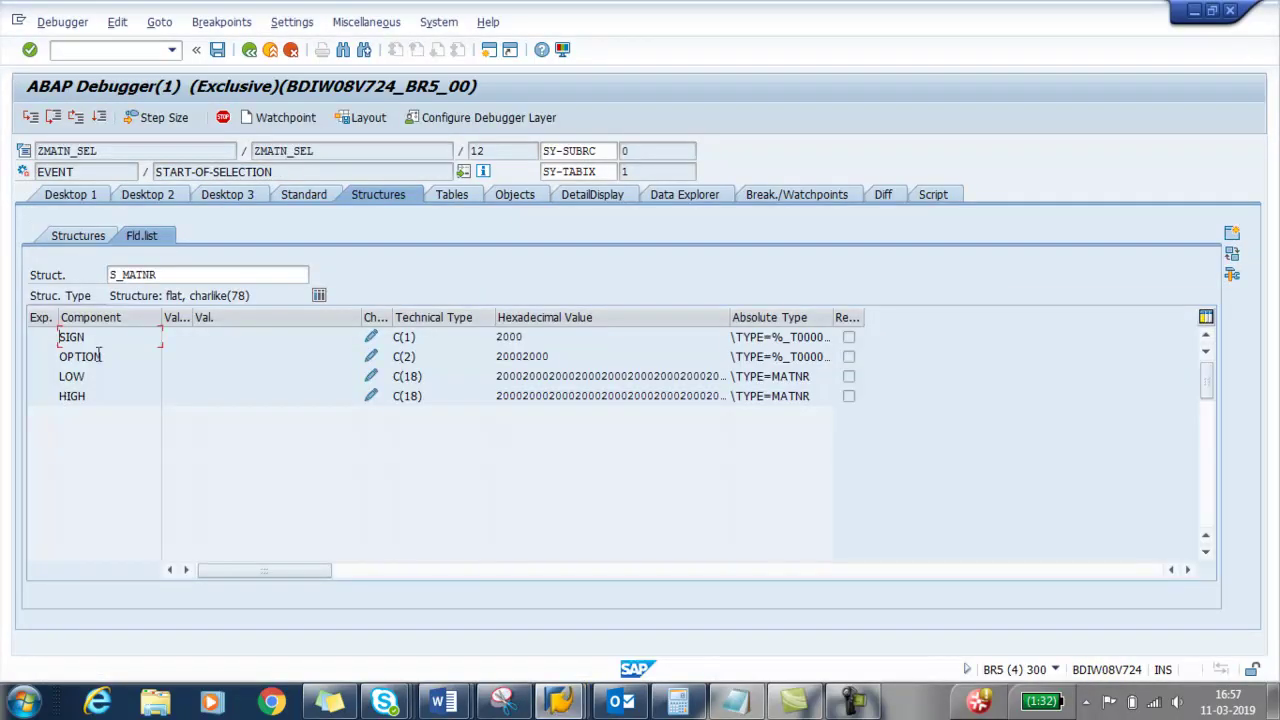
# Compare RSDSSELOPT's OPTION component with S_MATNR's, then return to the Dictionary start screen.
pyautogui.hotkey('alt', 'Tab')
pyautogui.moveTo(91, 294); pyautogui.dragTo(38, 296)
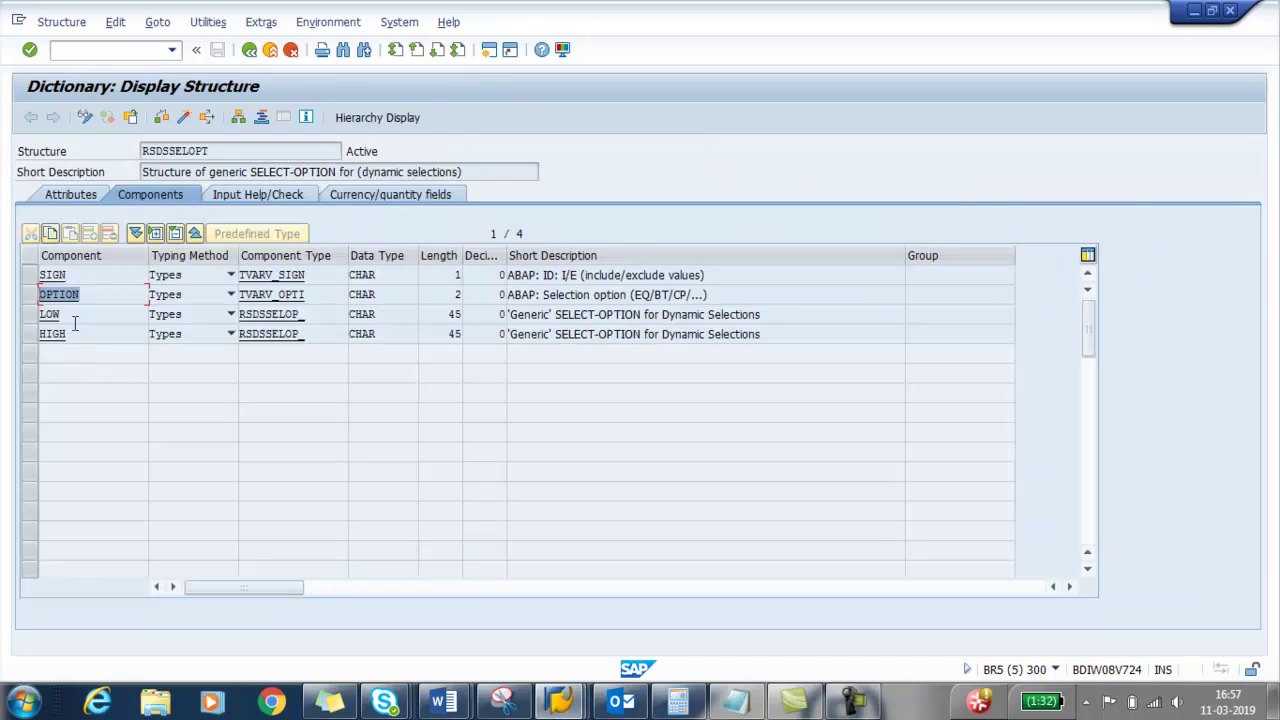
pyautogui.hotkey('alt', 'Tab')
pyautogui.hotkey('alt', 'Tab')
pyautogui.hotkey('alt', 'Tab')
pyautogui.hotkey('alt', 'Tab')
pyautogui.press('F3')
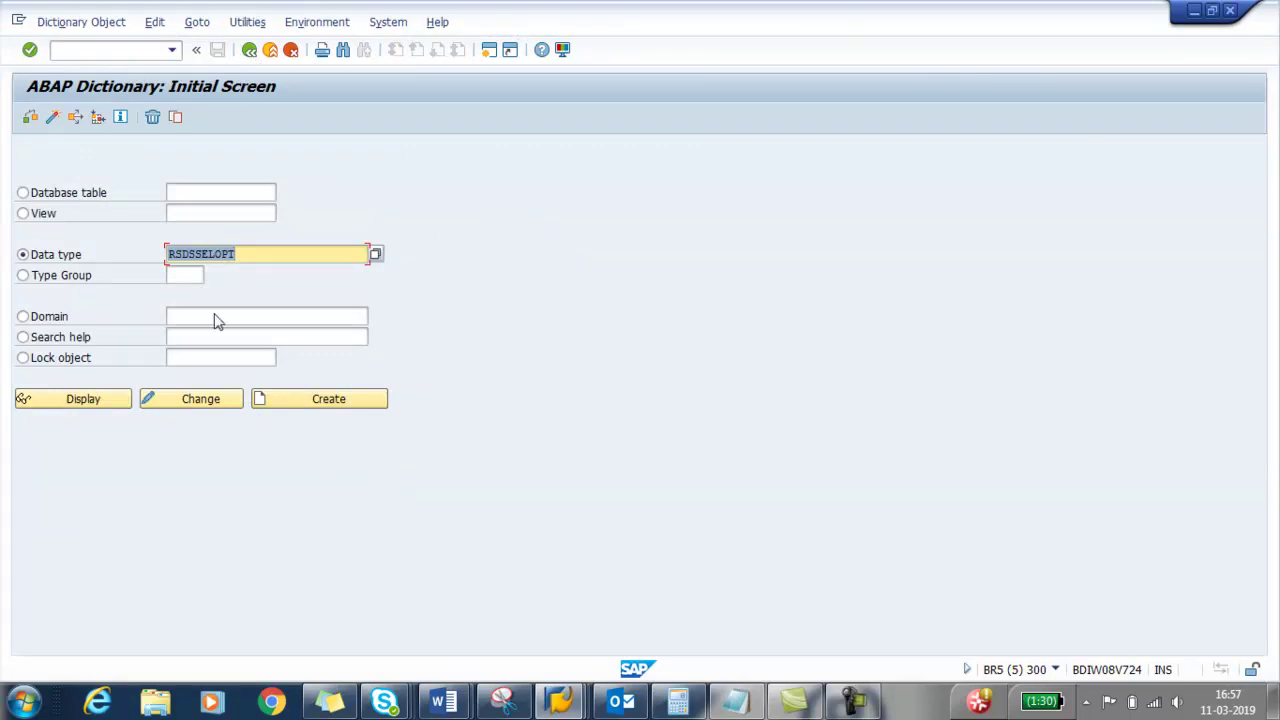
# Copy RSDSSELOPT to ZSMATNR, after ZS_MATNR is rejected, and save it as a local object.
pyautogui.click(175, 116)
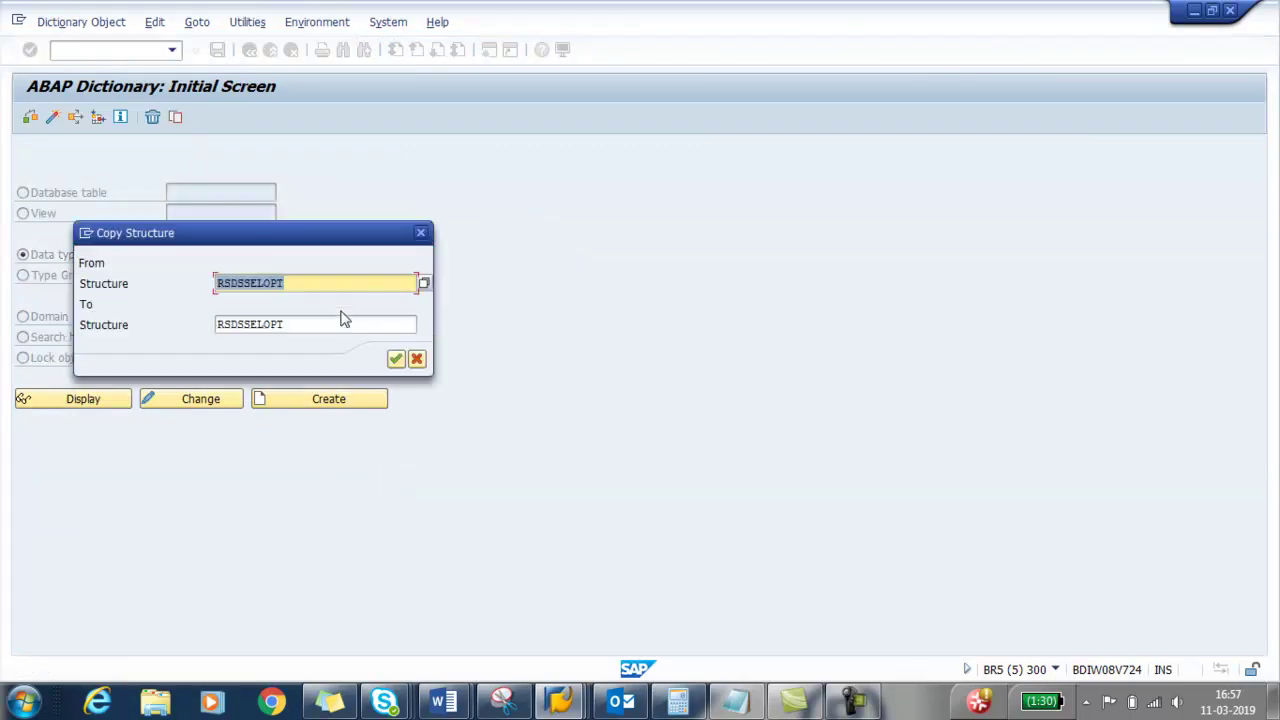
pyautogui.click(305, 326)
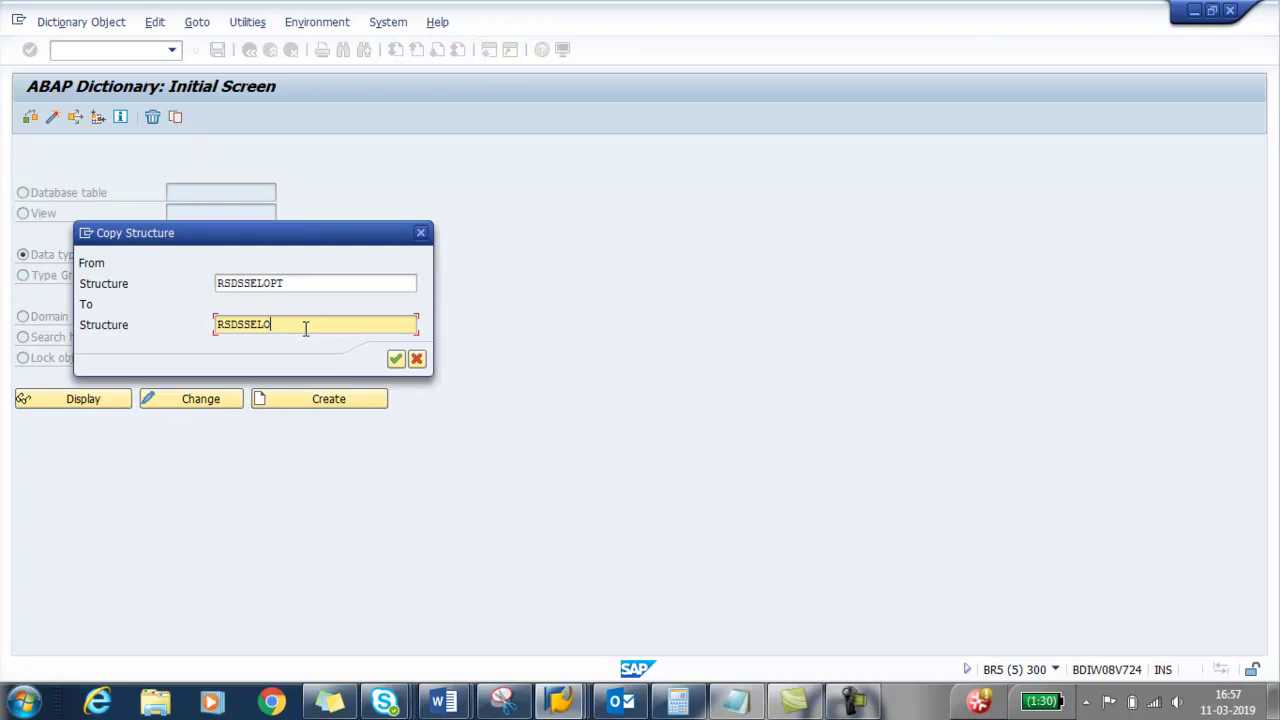
pyautogui.press('BackSpace')
pyautogui.press('BackSpace')
pyautogui.press('BackSpace')
pyautogui.write('Z')
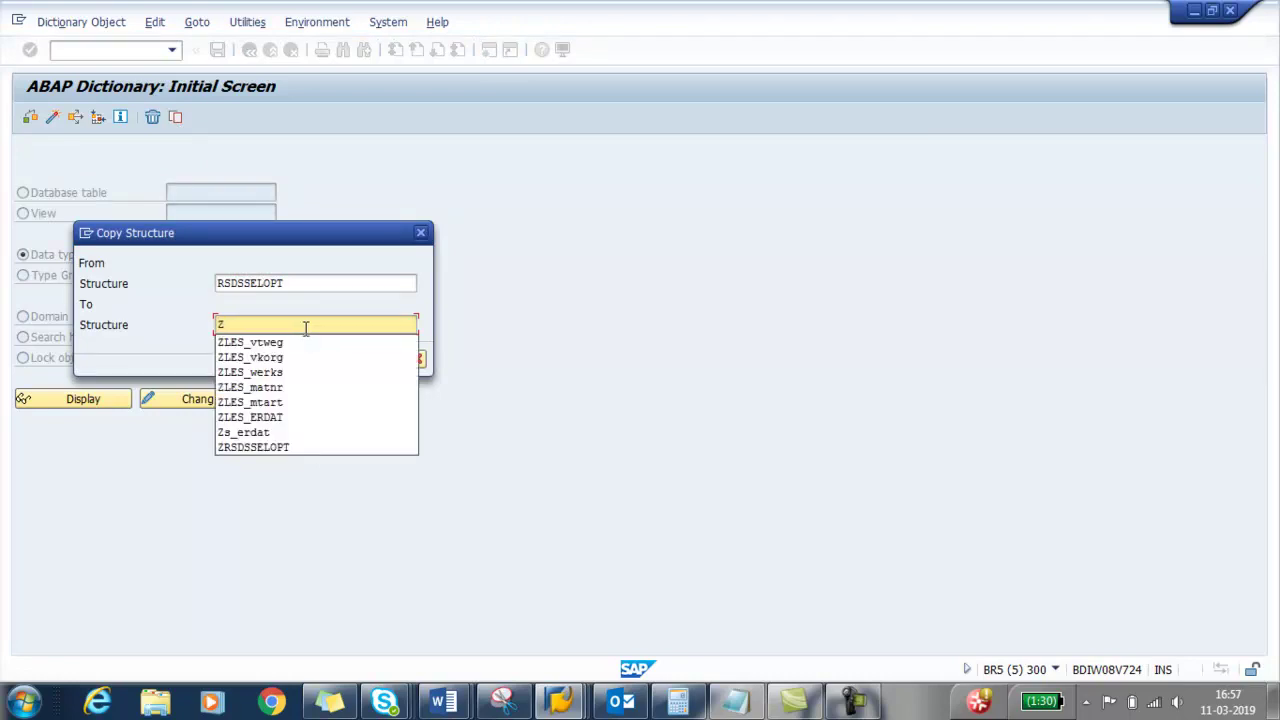
pyautogui.write('S')
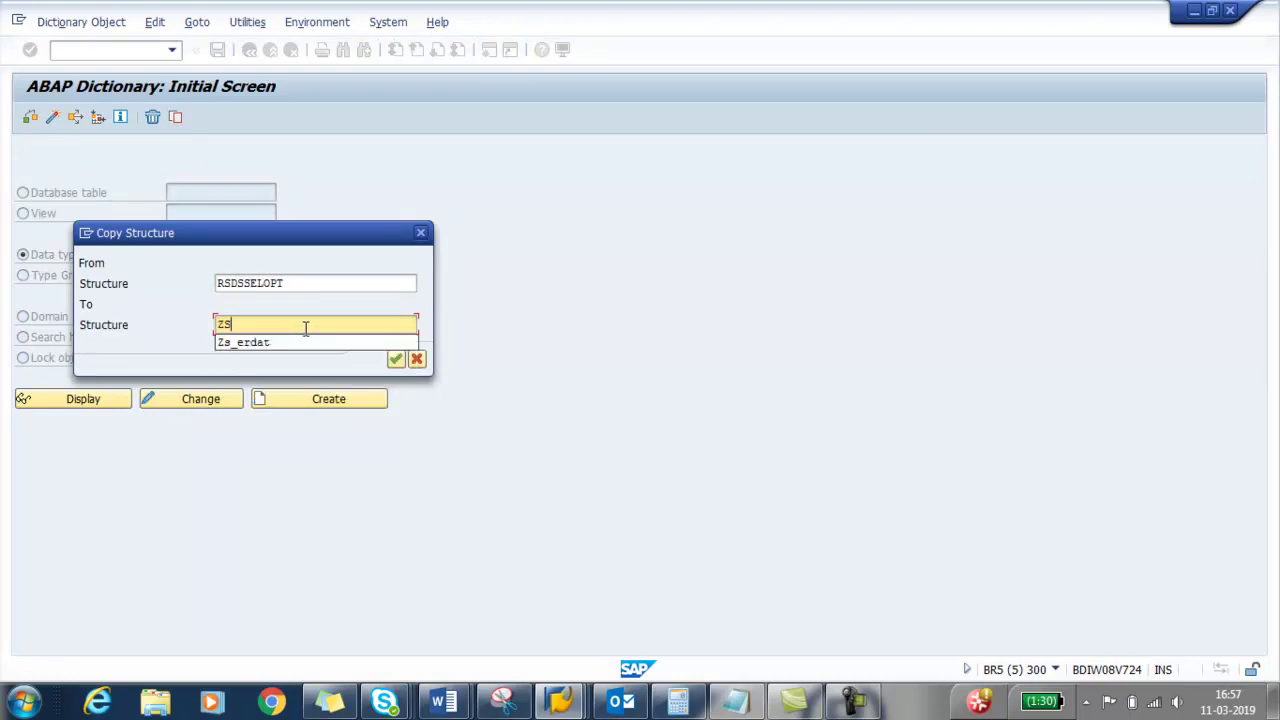
pyautogui.write('_MATNR')
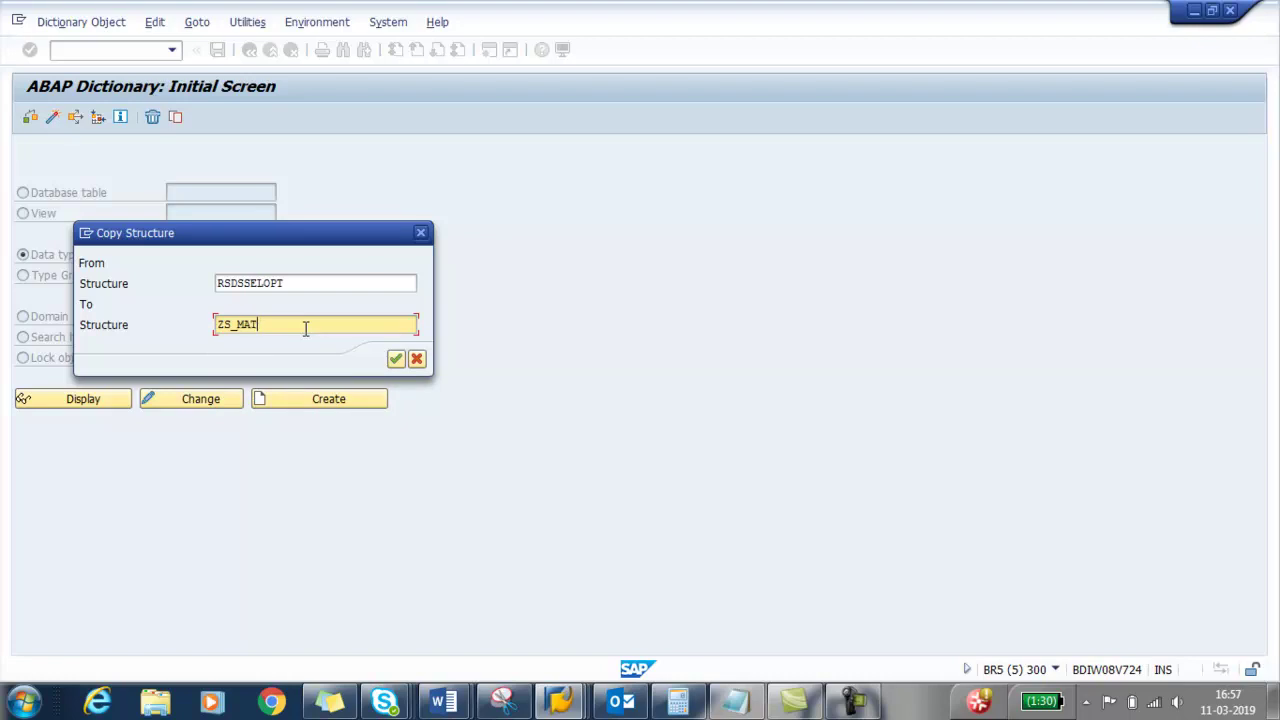
pyautogui.click(396, 360)
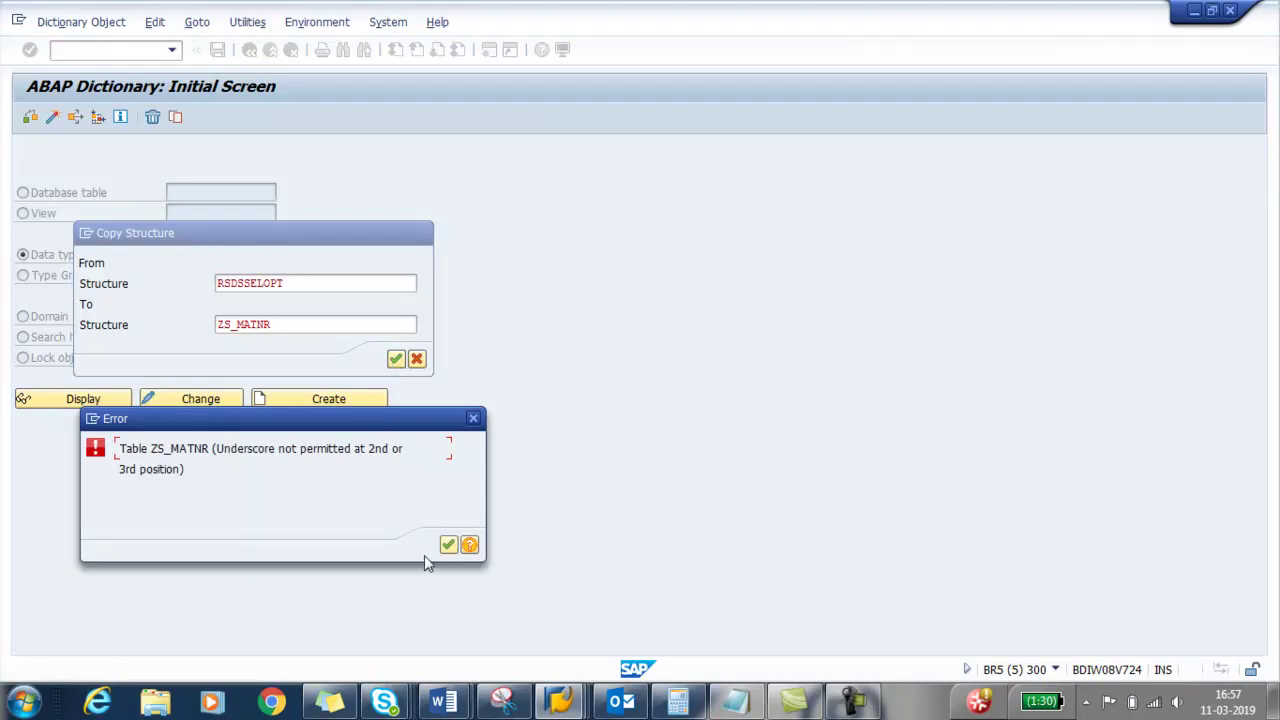
pyautogui.click(447, 545)
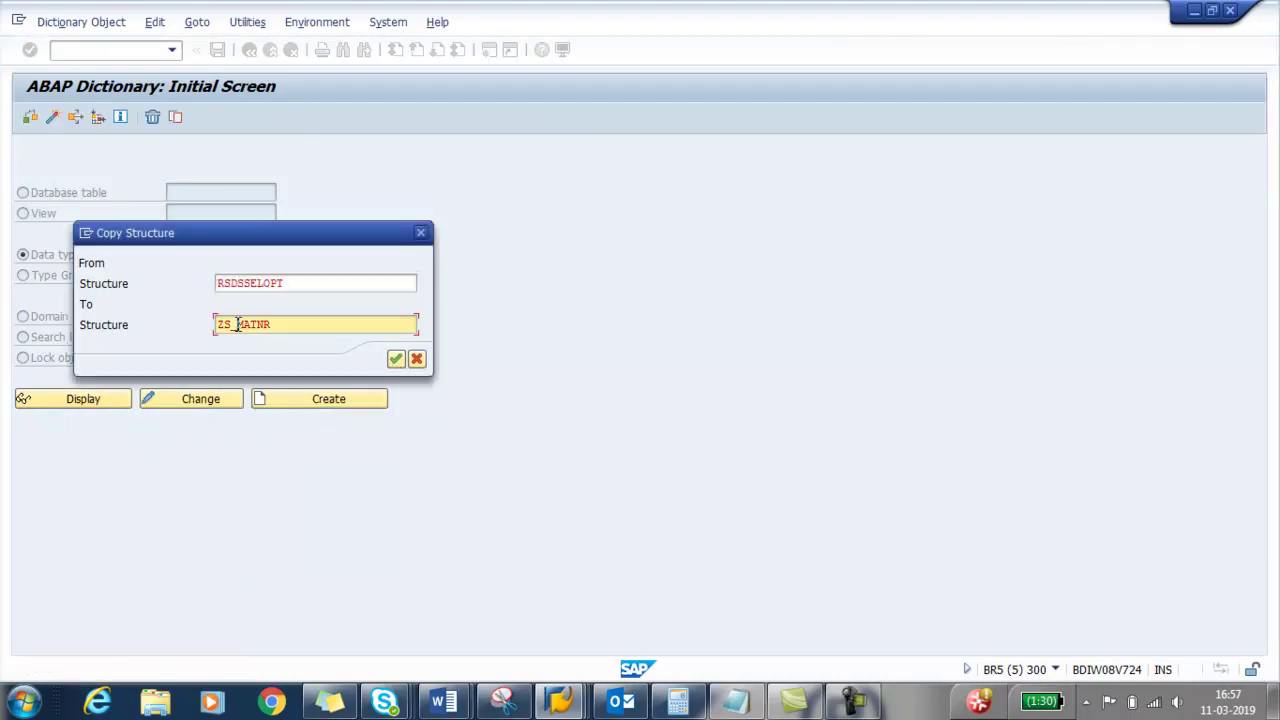
pyautogui.click(396, 359)
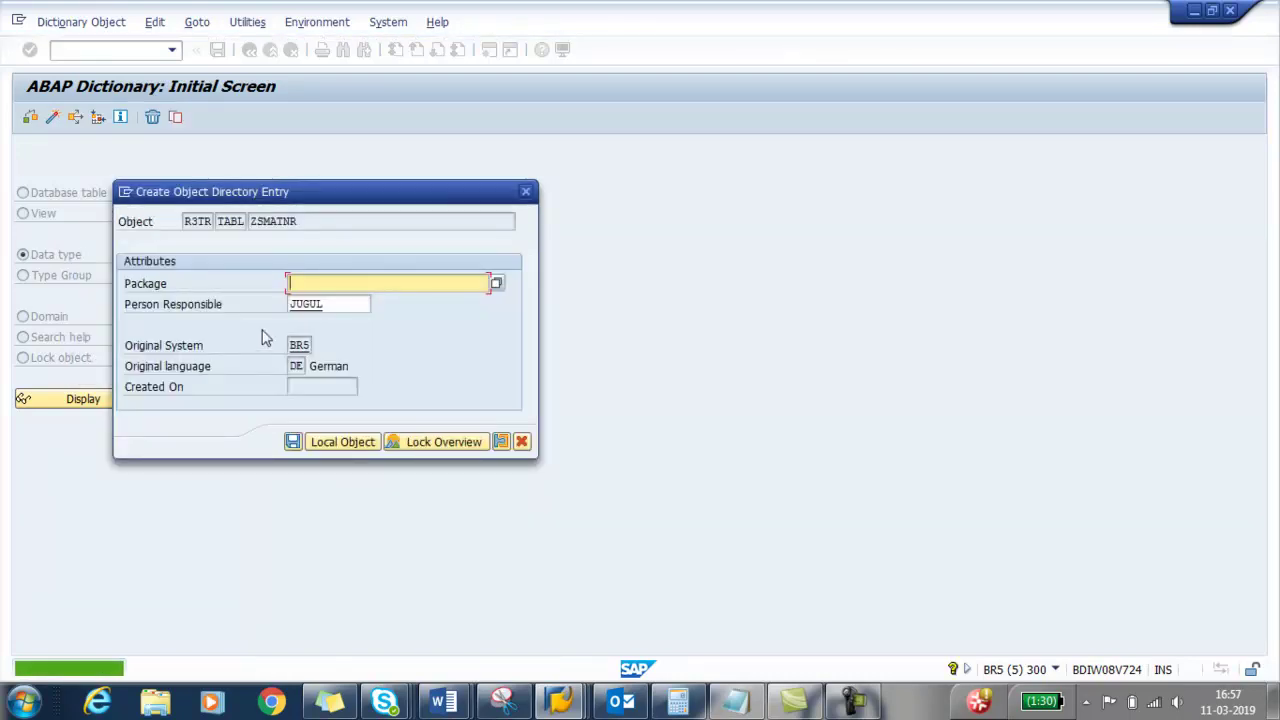
pyautogui.click(330, 286)
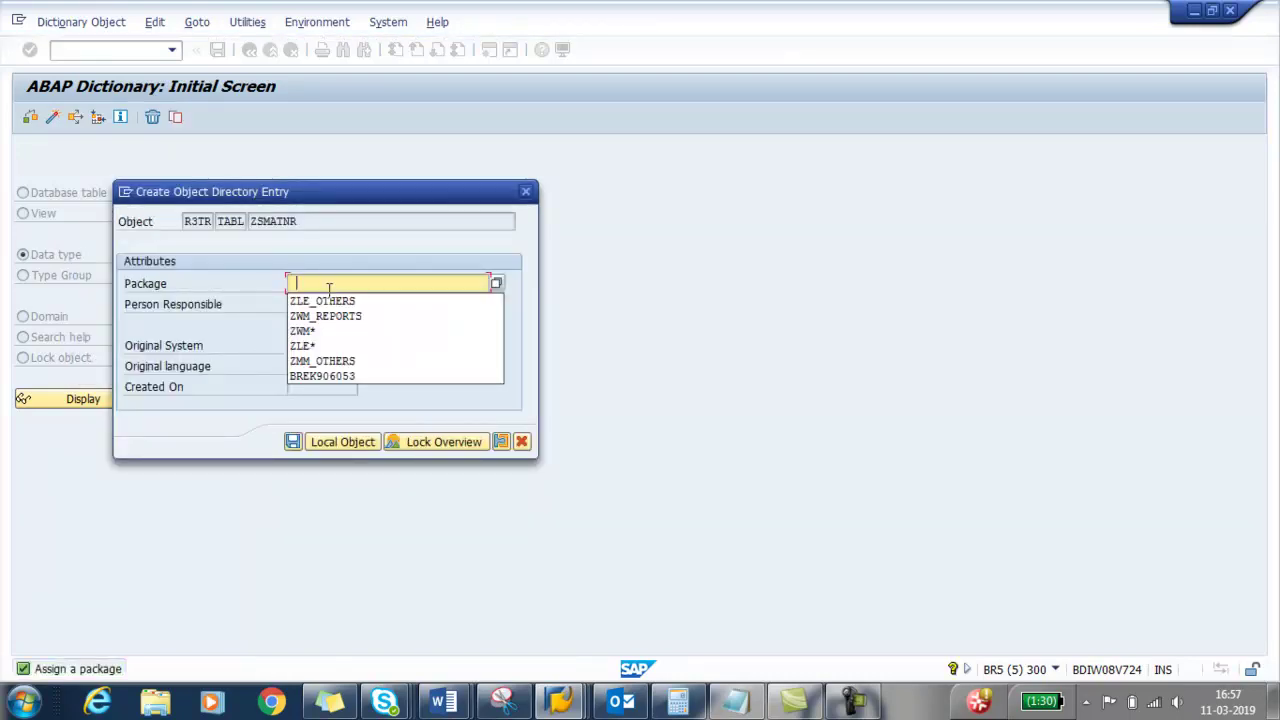
pyautogui.click(340, 443)
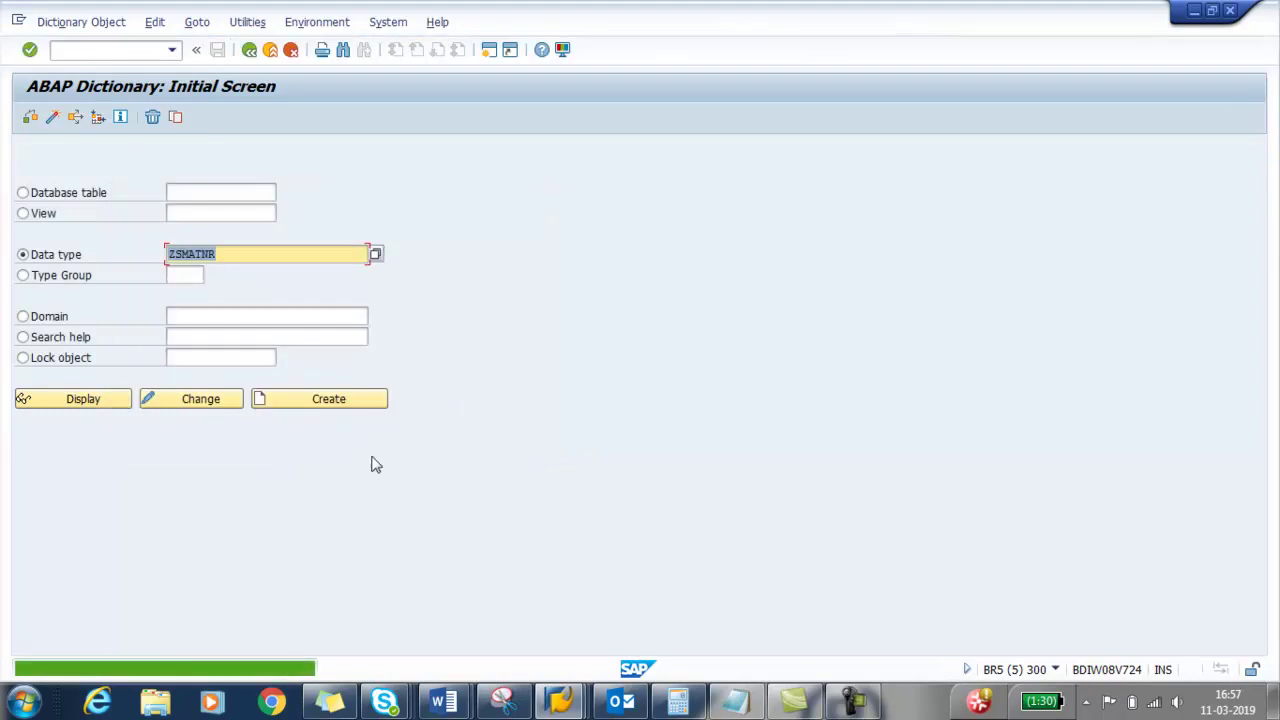
# Set the component type of ZSMATNR's LOW and HIGH fields to MATNR and accept the warning.
pyautogui.click(205, 403)
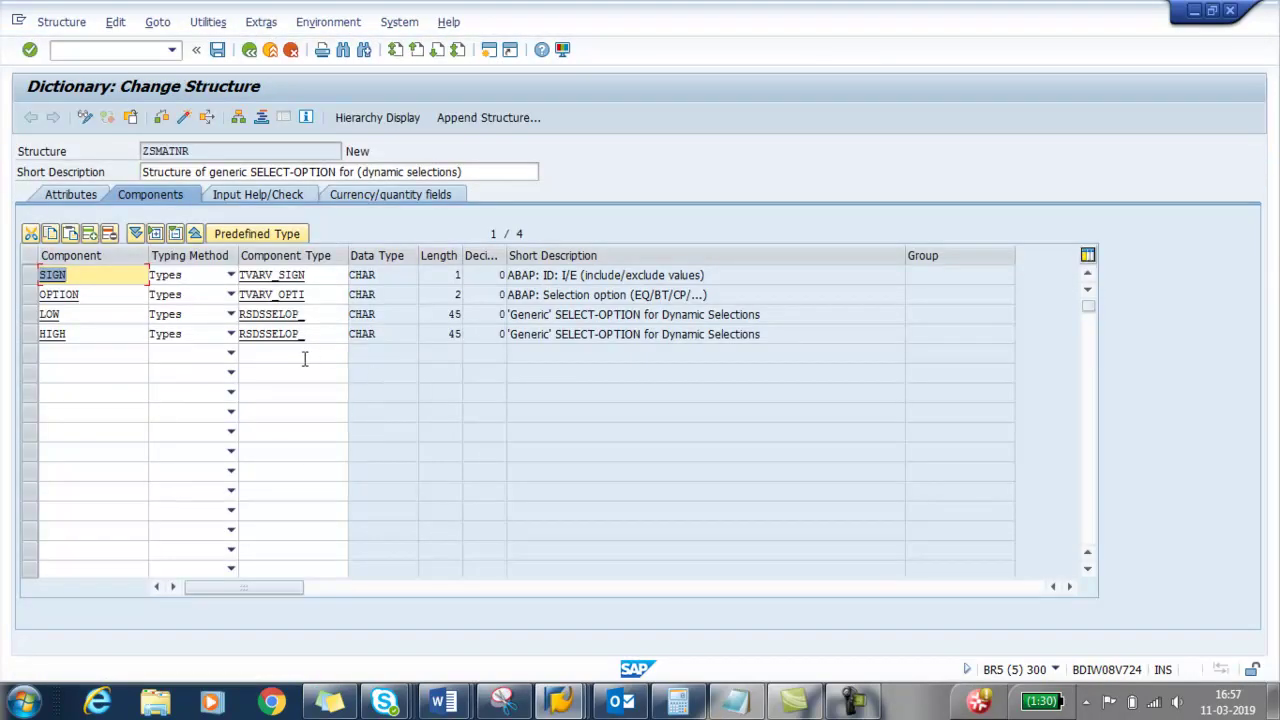
pyautogui.click(322, 319)
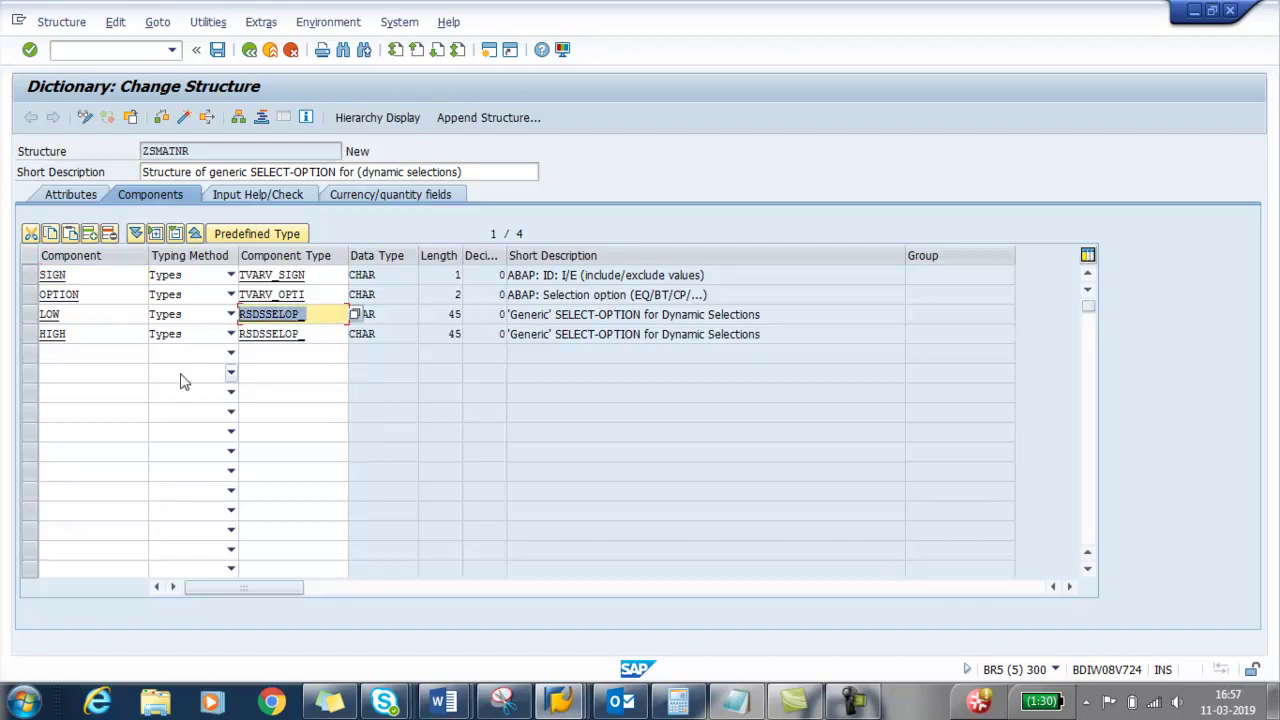
pyautogui.write('matn')
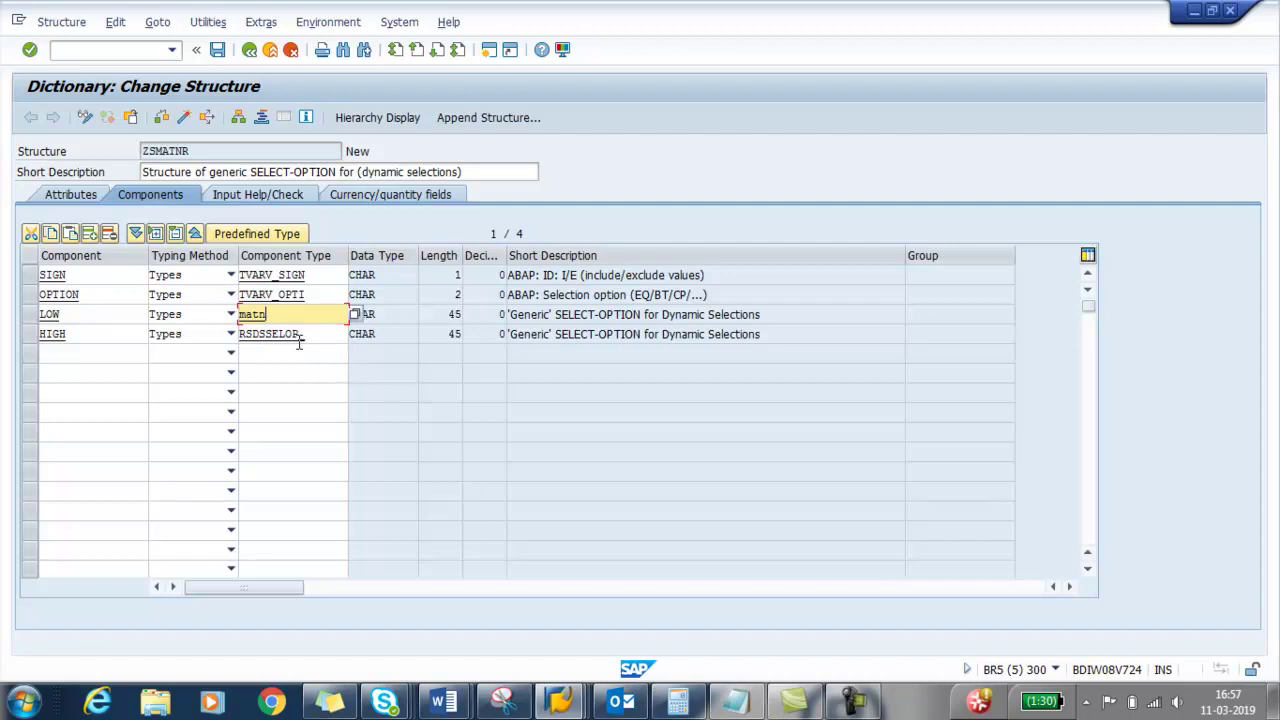
pyautogui.write('r')
pyautogui.click(298, 338)
pyautogui.doubleClick(315, 338)
pyautogui.write('MATNR')
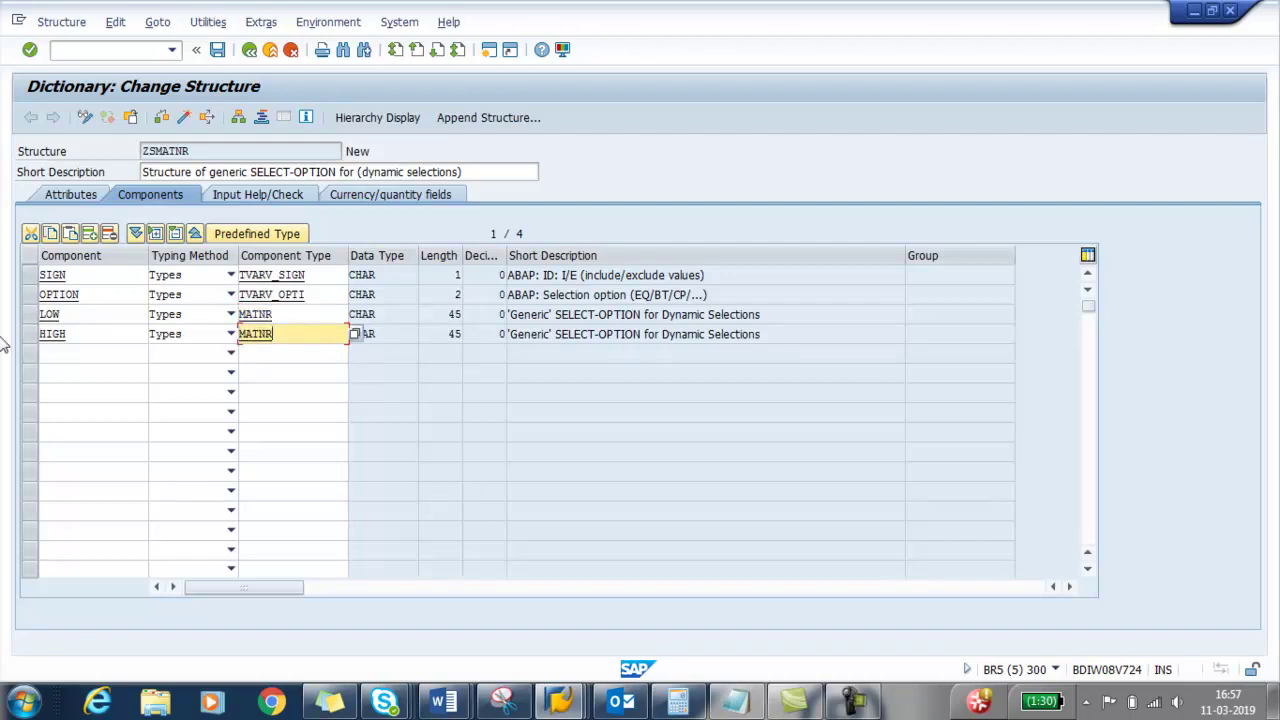
pyautogui.press('Return')
pyautogui.press('Return')
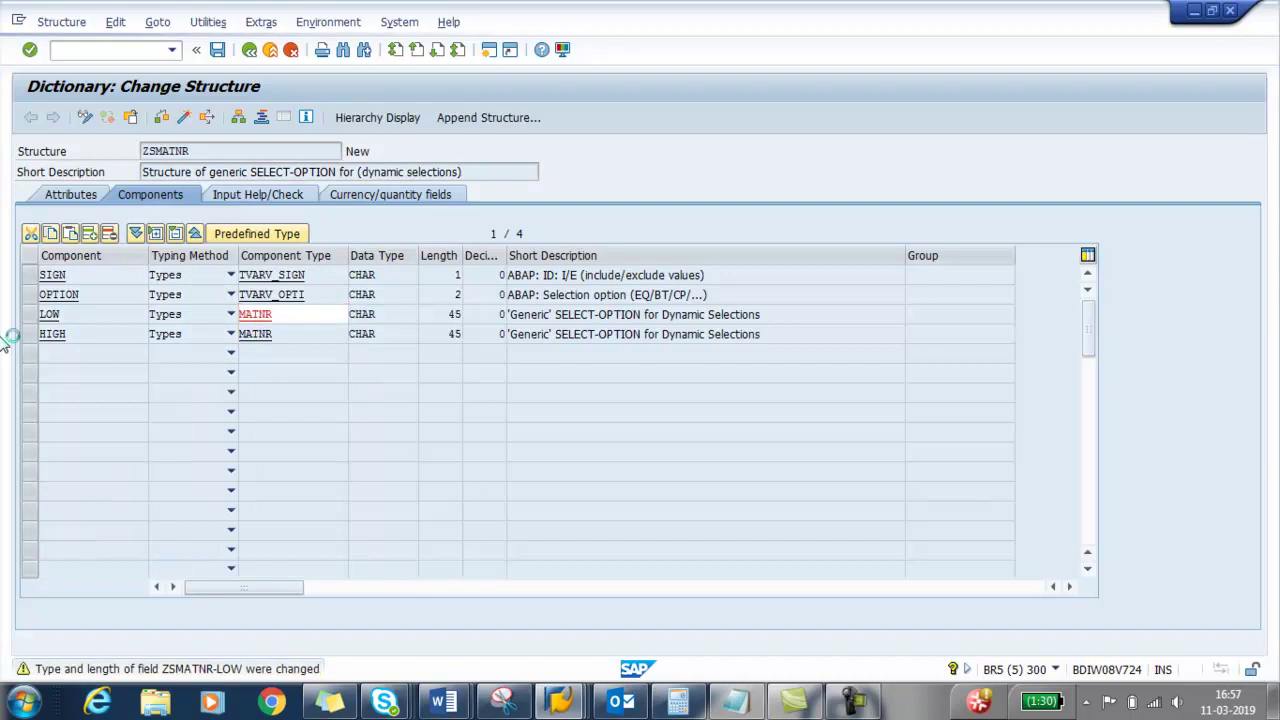
pyautogui.press('Return')
pyautogui.press('Return')
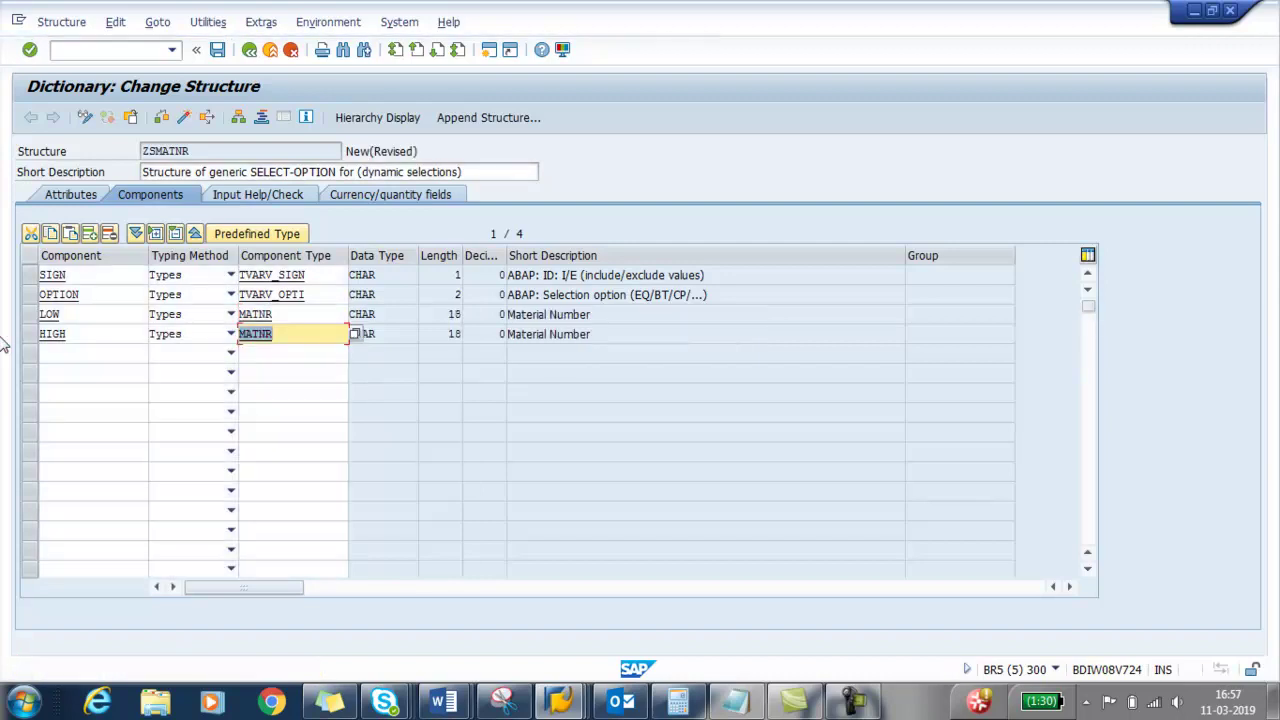
# Save ZSMATNR and set its enhancement category to Can Be Enhanced (Deep).
pyautogui.click(217, 50)
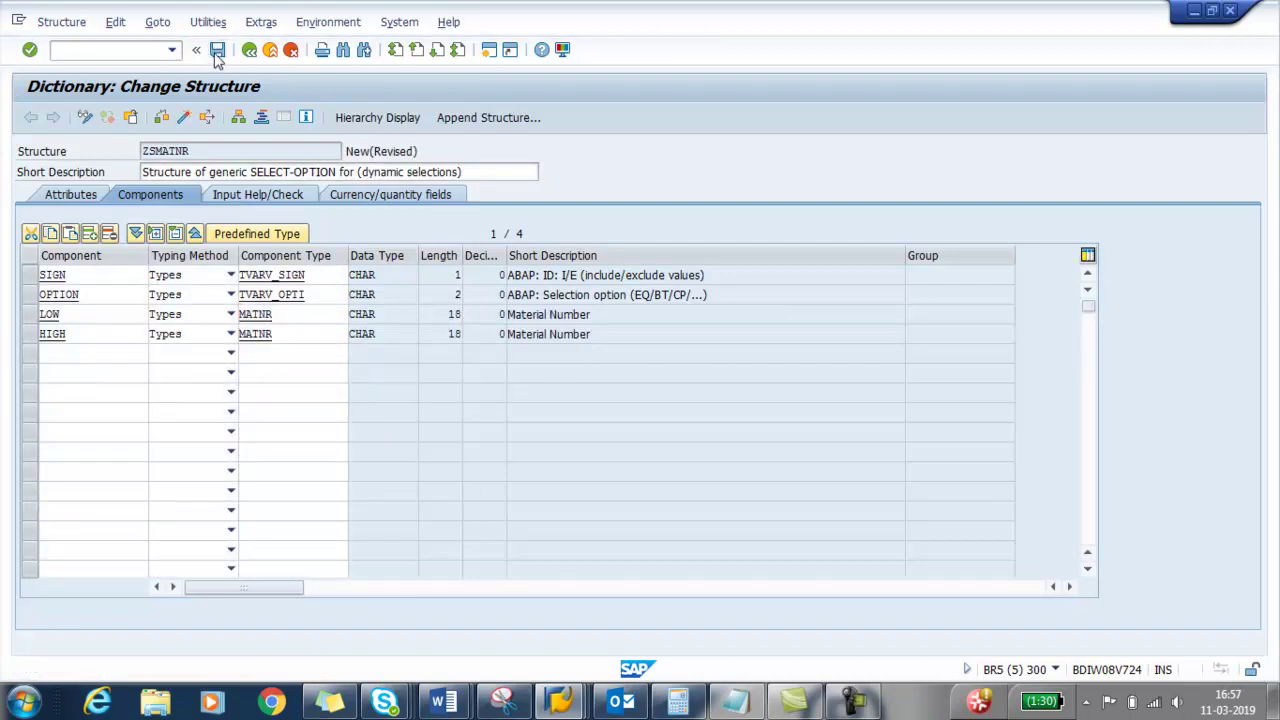
pyautogui.click(262, 23)
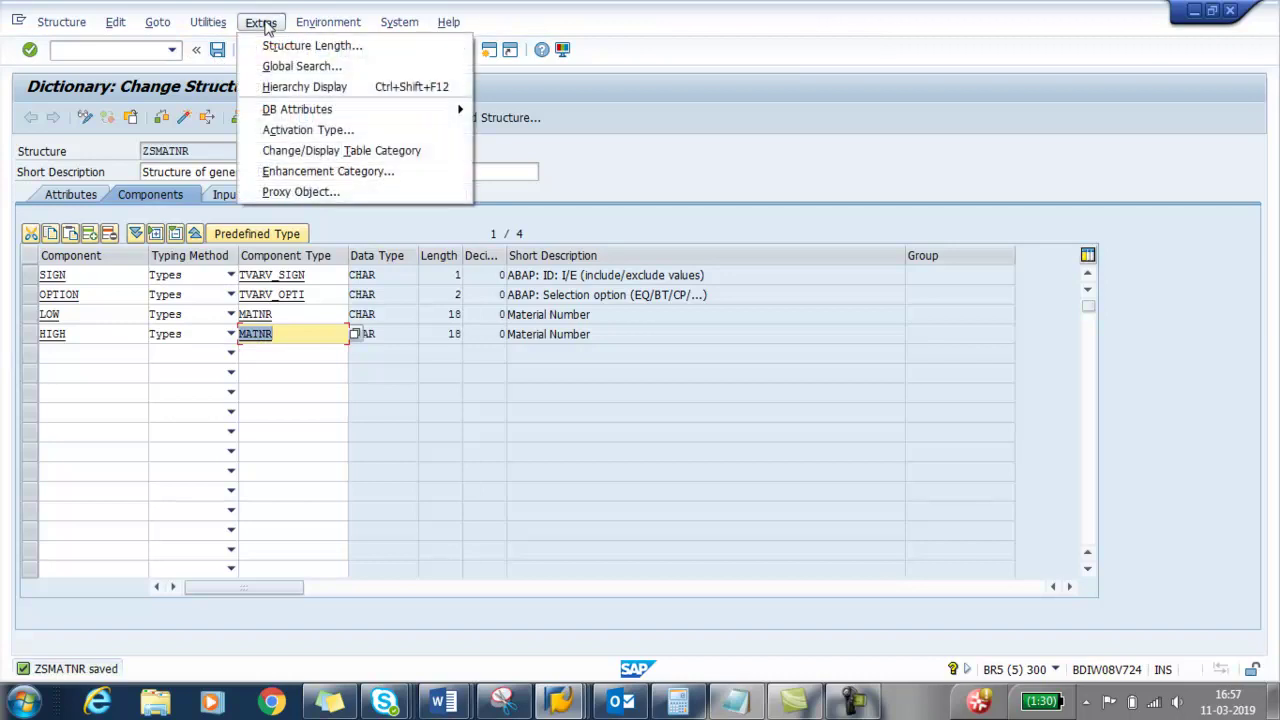
pyautogui.click(317, 172)
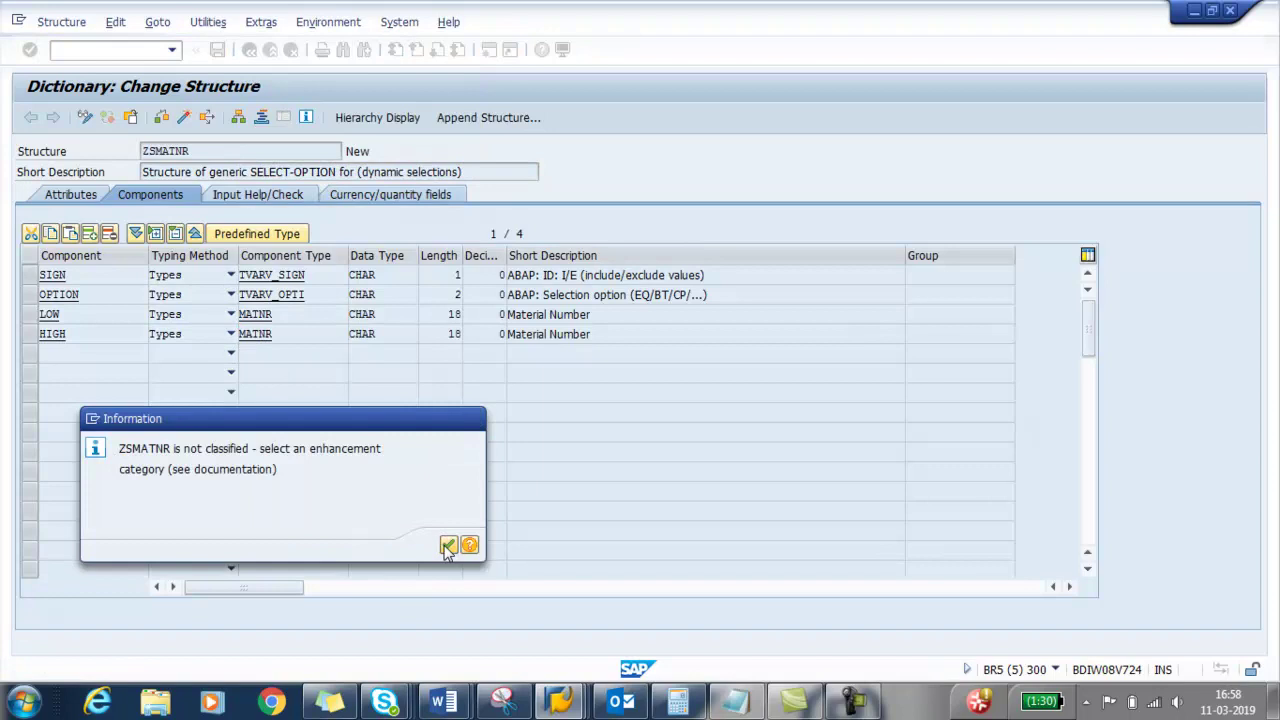
pyautogui.click(448, 546)
pyautogui.click(116, 283)
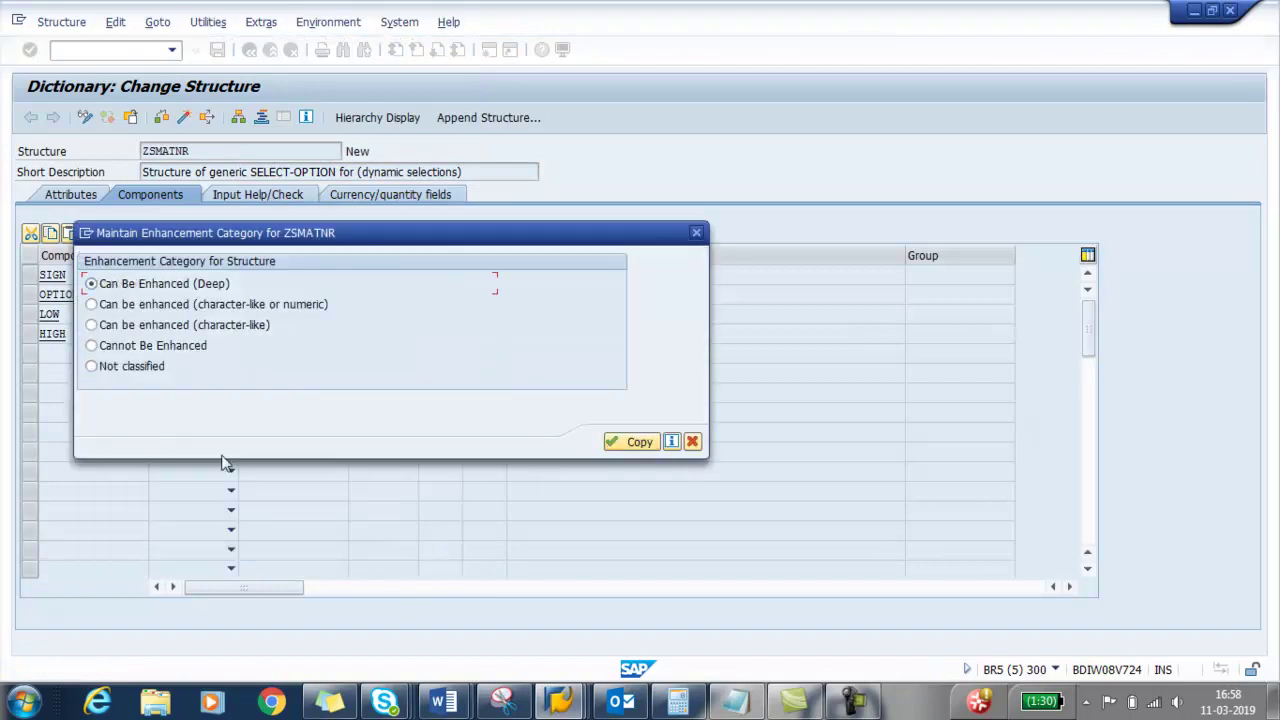
pyautogui.click(622, 446)
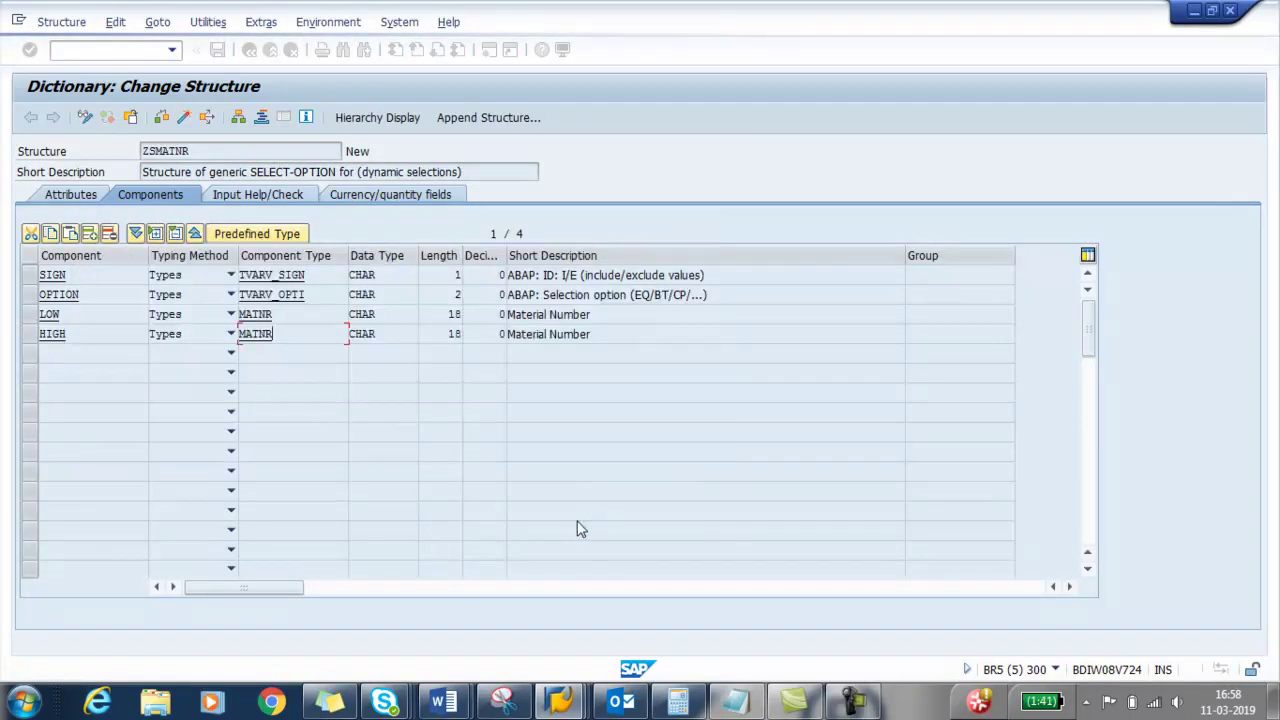
# Activate ZSMATNR and review the activation log.
pyautogui.click(184, 118)
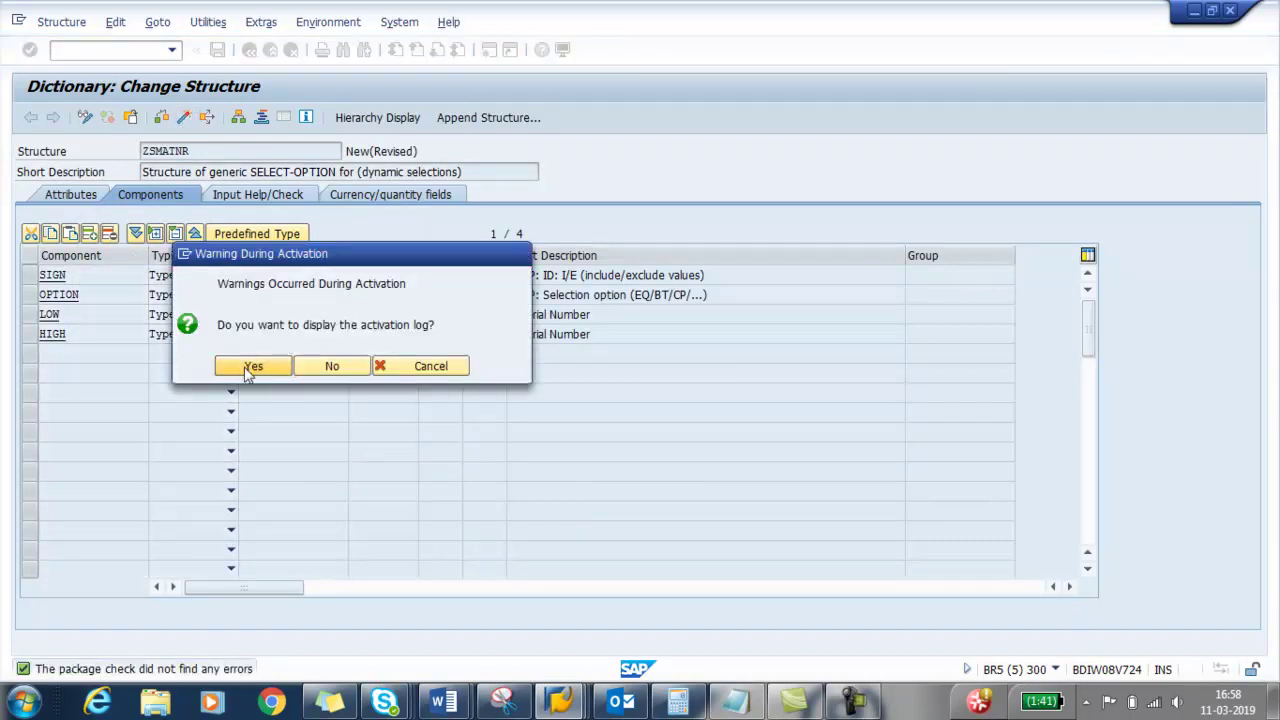
pyautogui.click(244, 367)
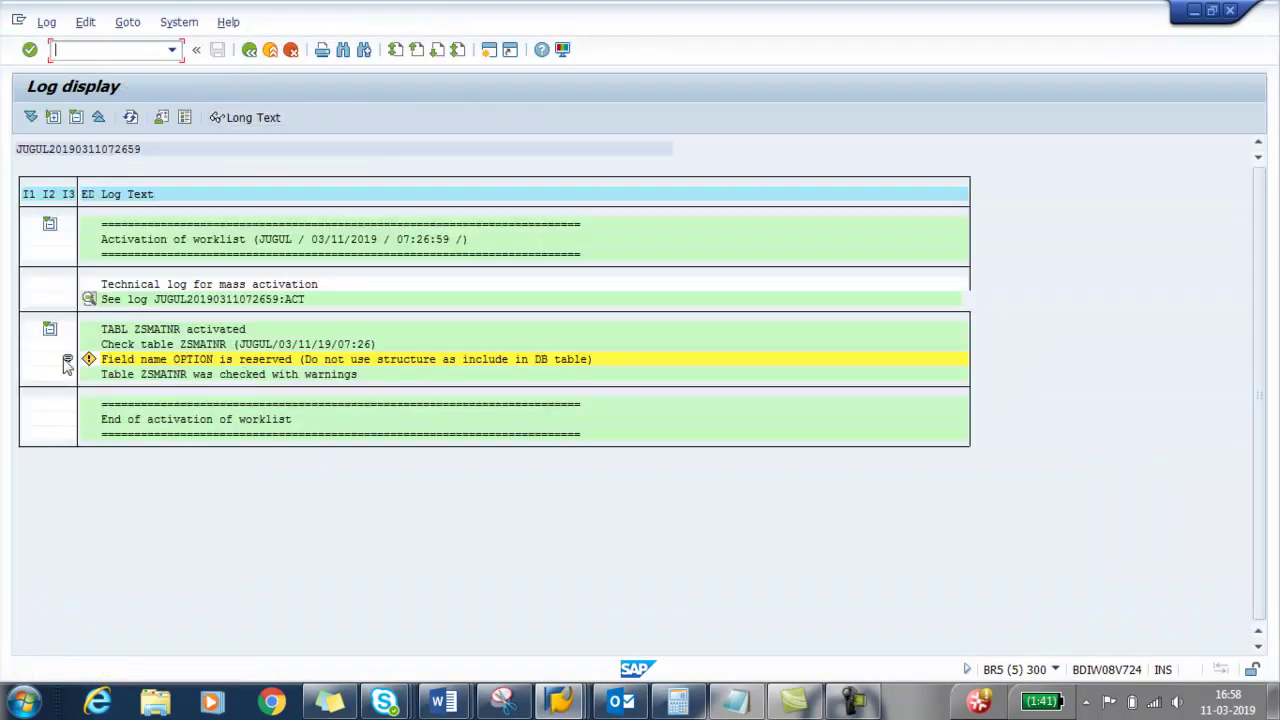
pyautogui.click(249, 52)
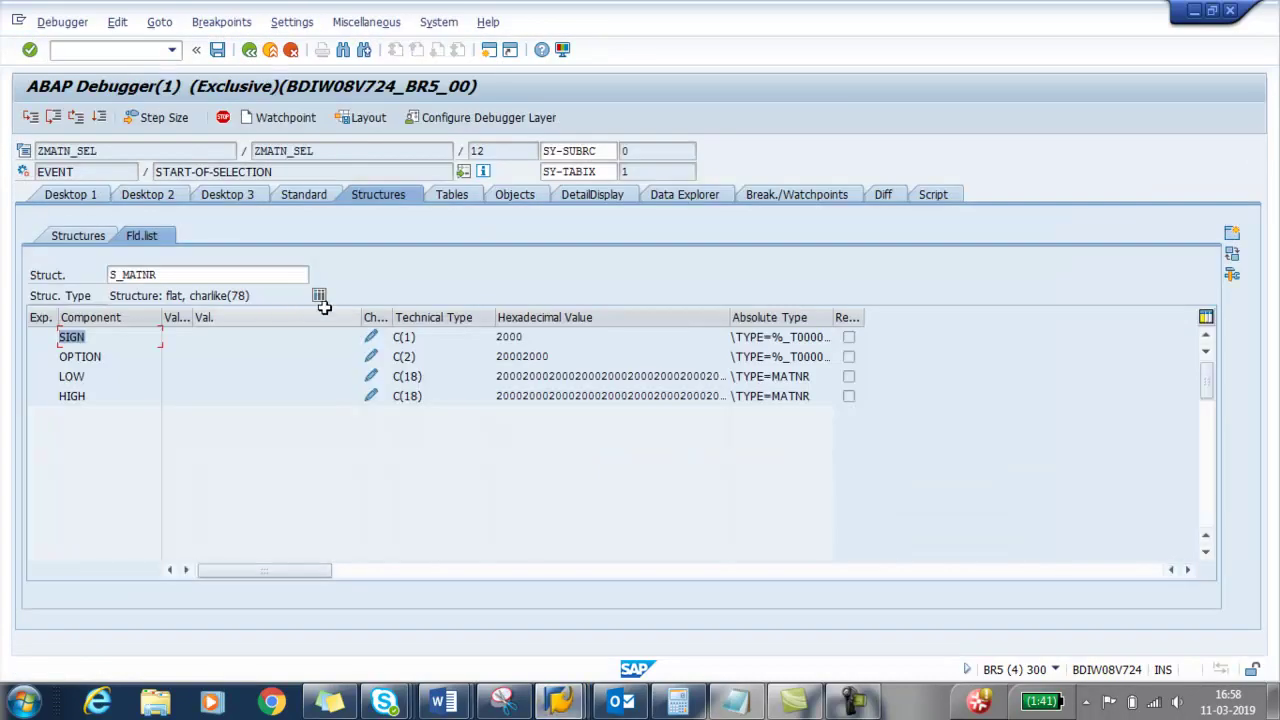
# View S_MATNR's empty table body in the debugger, then switch back to ZSMATNR.
pyautogui.click(319, 296)
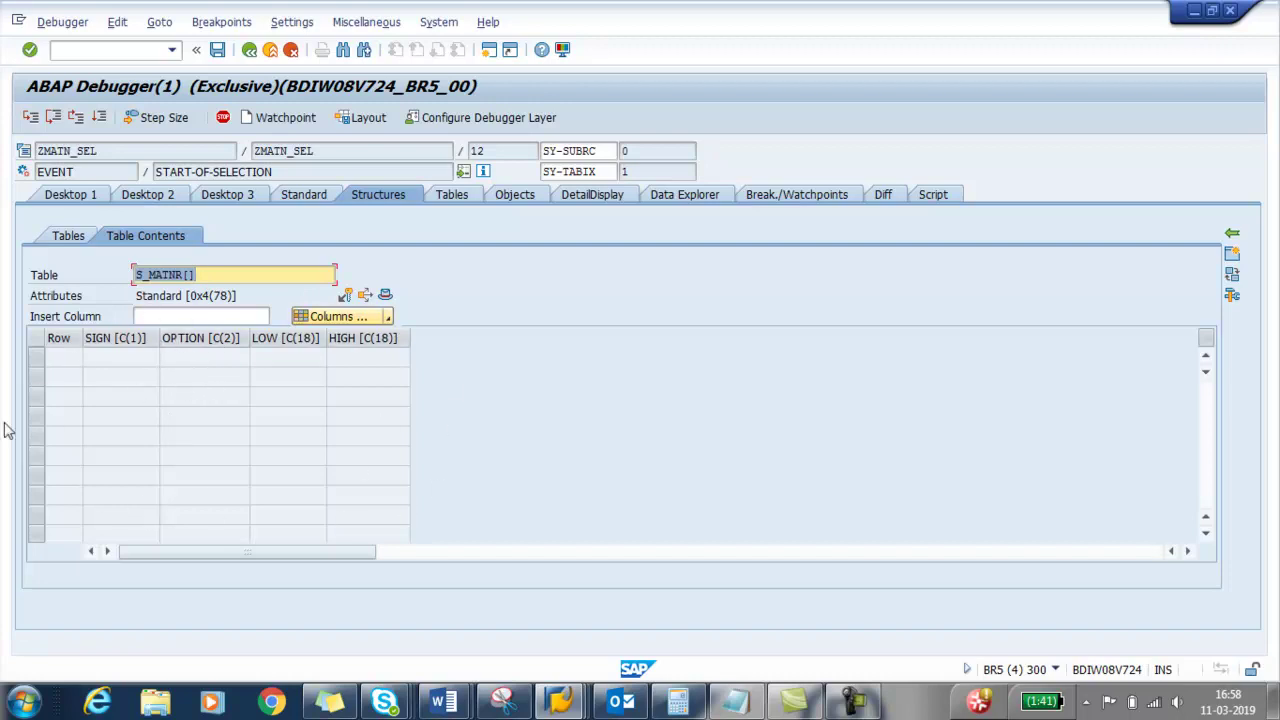
pyautogui.hotkey('alt', 'Tab')
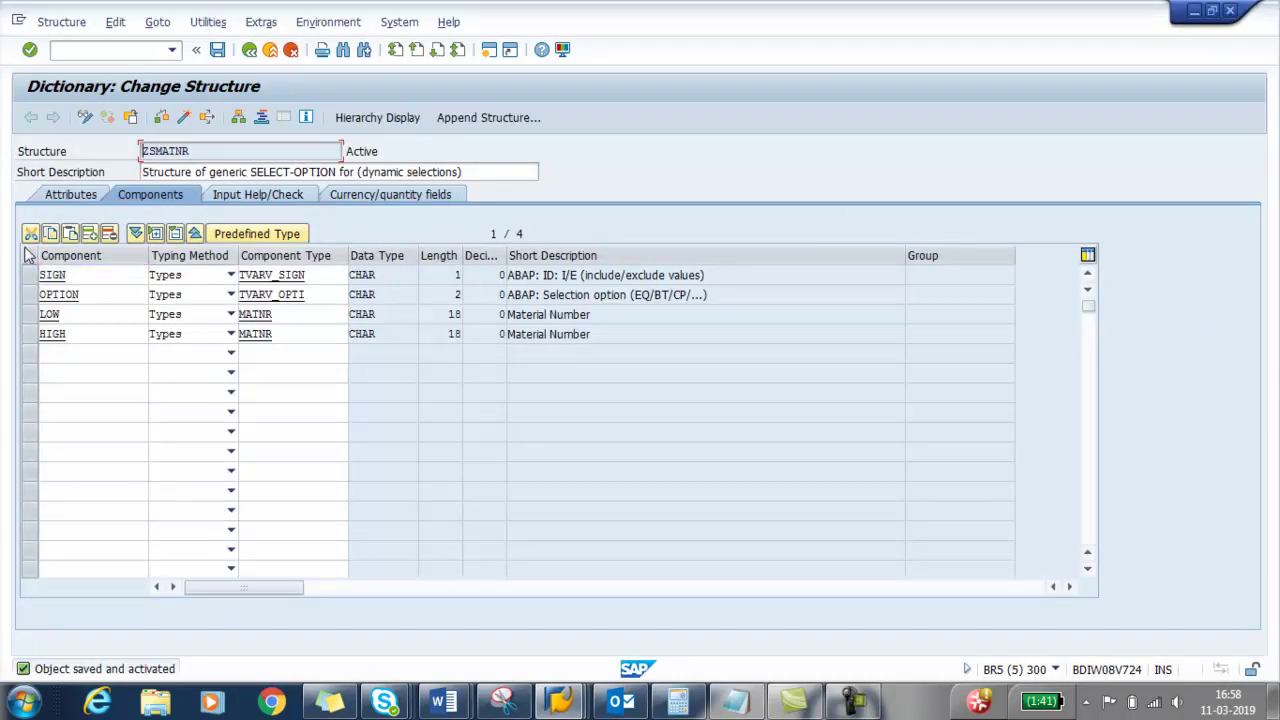
# Start creating a new table type named ZTMATNR in SE11.
pyautogui.click(109, 51)
pyautogui.press('Return')
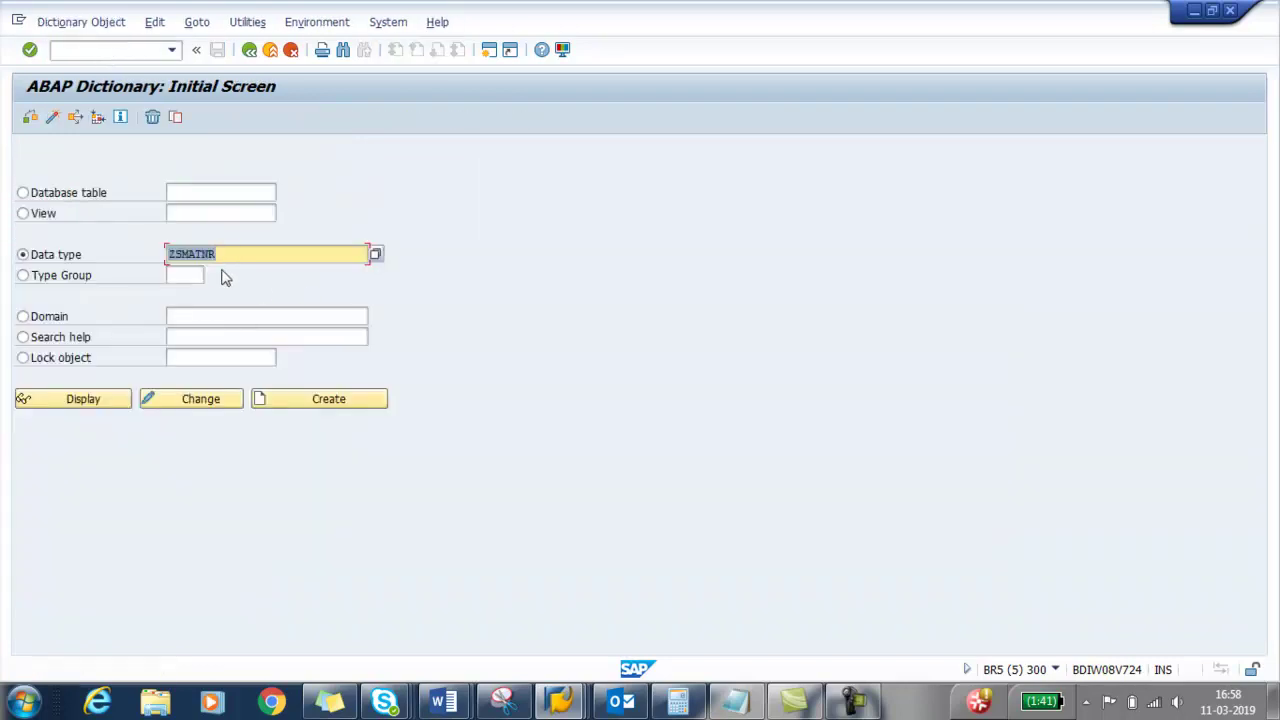
pyautogui.click(260, 261)
pyautogui.press('BackSpace')
pyautogui.write('T')
pyautogui.click(350, 405)
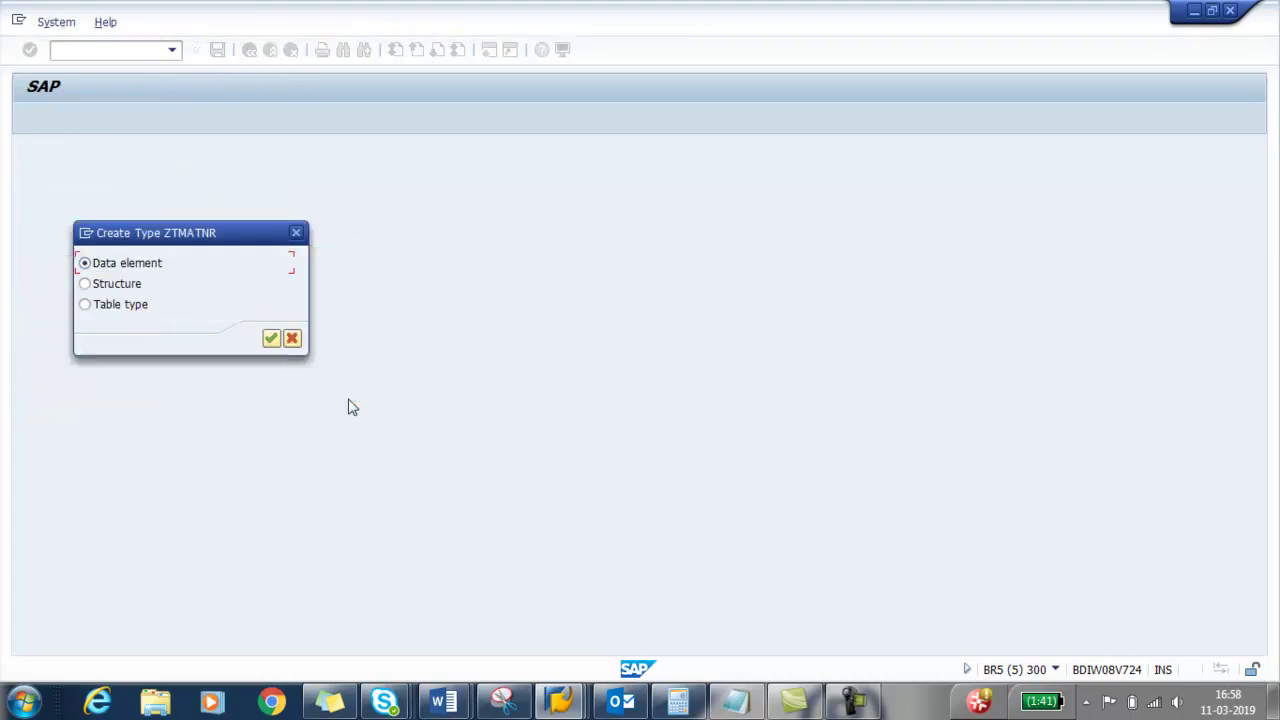
pyautogui.click(106, 306)
pyautogui.click(271, 338)
pyautogui.write('Material section option table type')
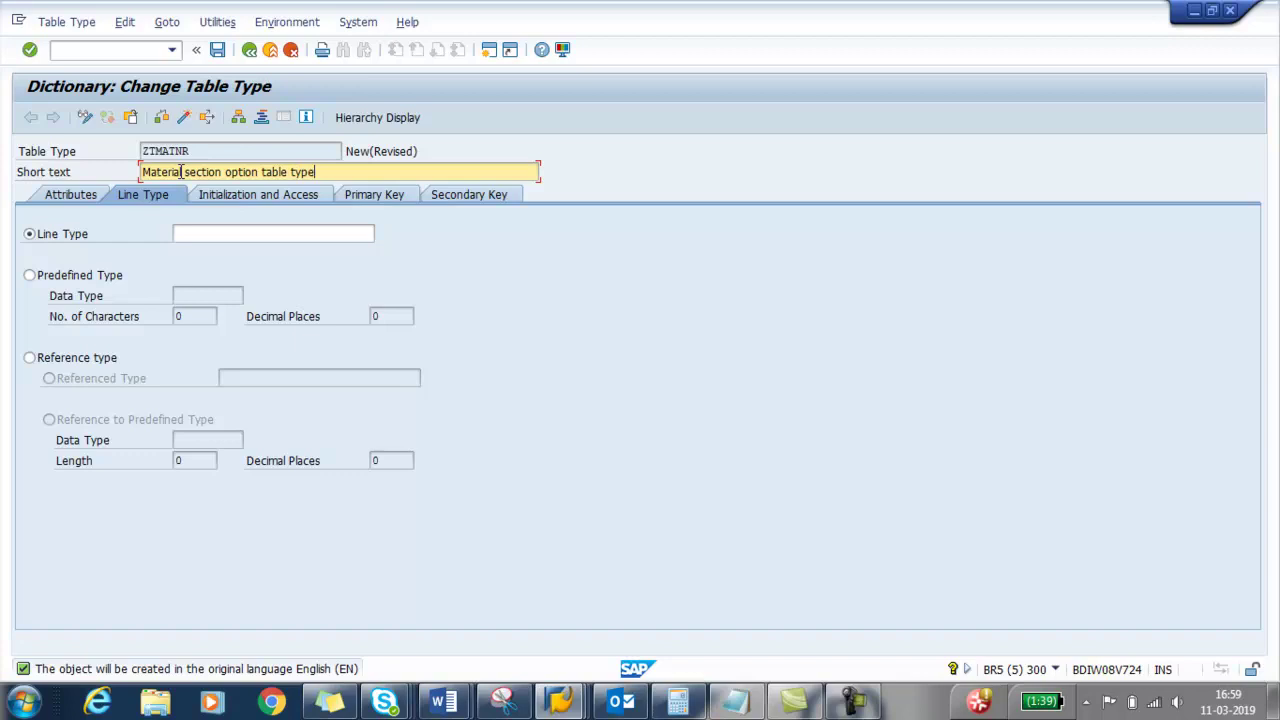
# Set ZTMATNR's line type to ZSMATNR, save it as a local object and activate.
pyautogui.click(209, 232)
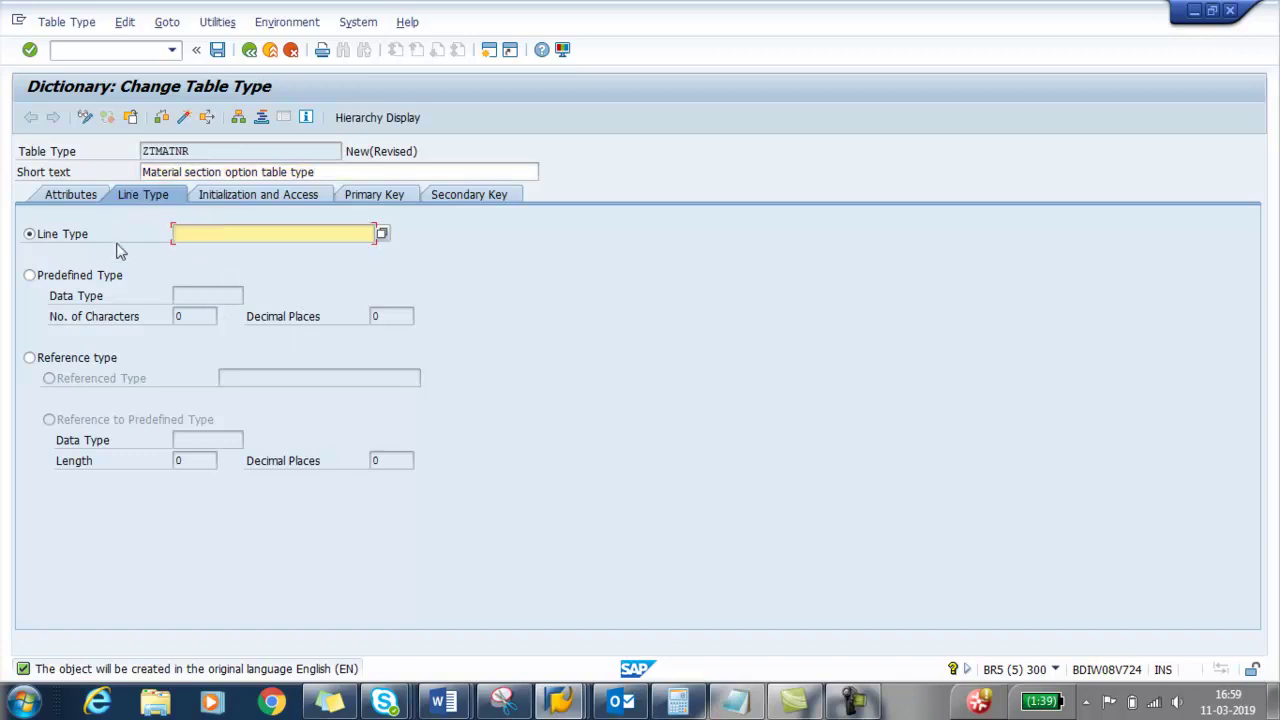
pyautogui.write('ZSMATNR')
pyautogui.press('Return')
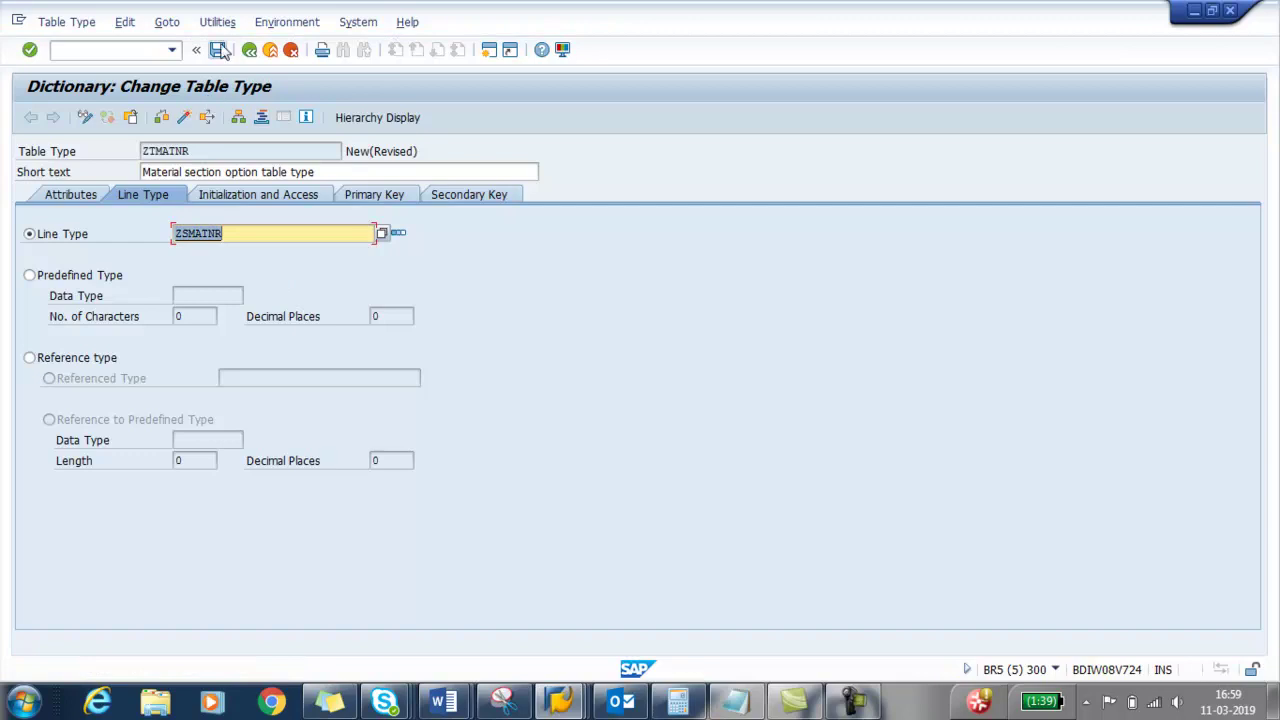
pyautogui.click(300, 446)
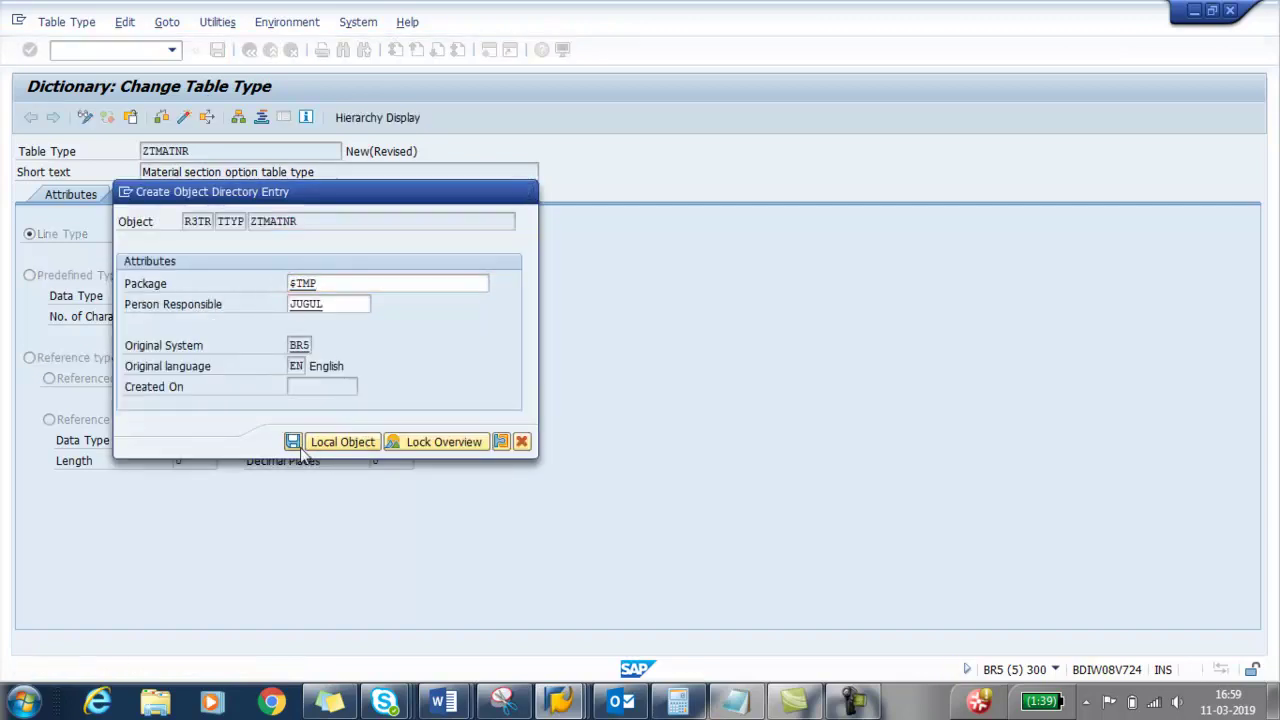
pyautogui.click(186, 121)
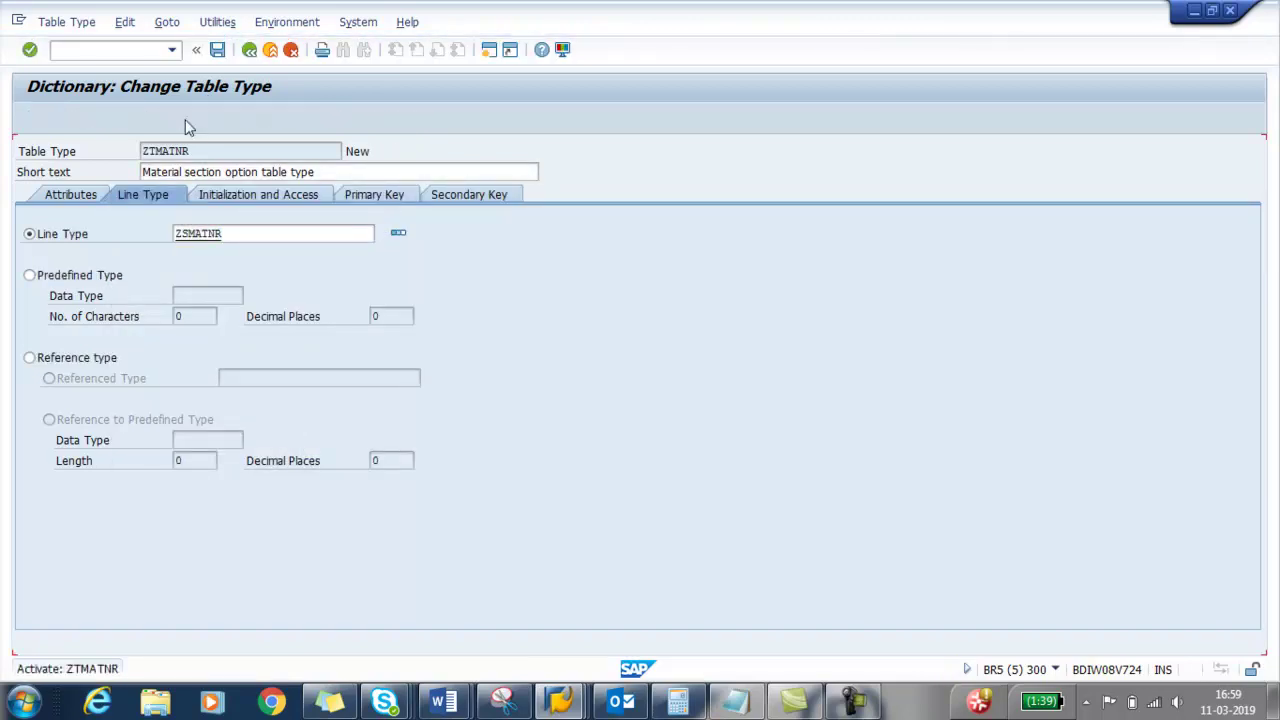
# Open SE37 and begin entering the function module name ZMATNR_SELECT_OPTION.
pyautogui.click(129, 50)
pyautogui.write('/nse37')
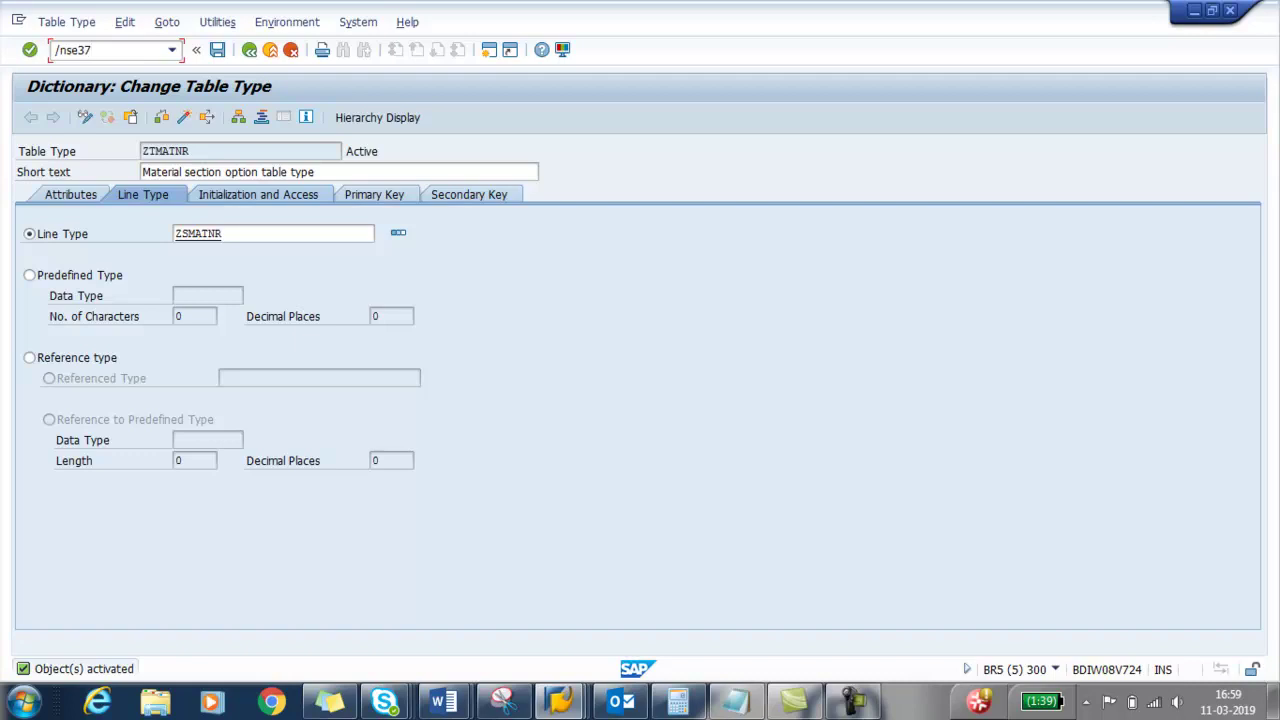
pyautogui.press('Return')
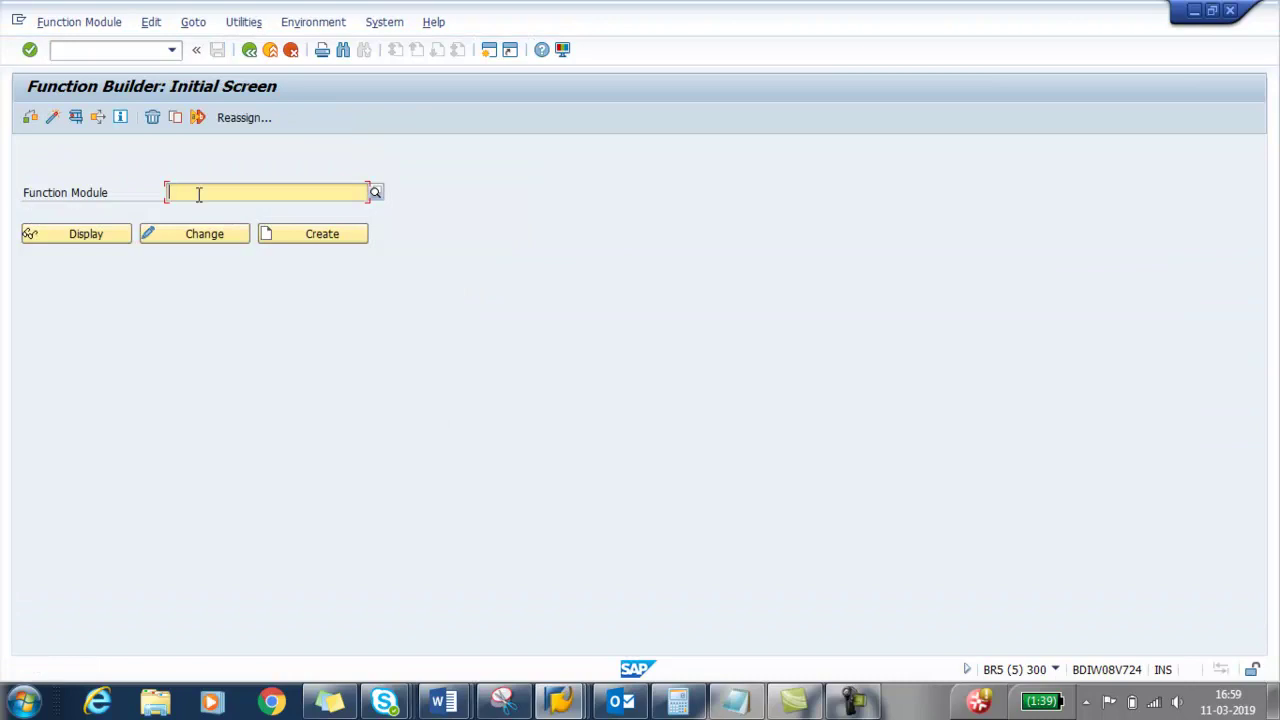
pyautogui.write('Z')
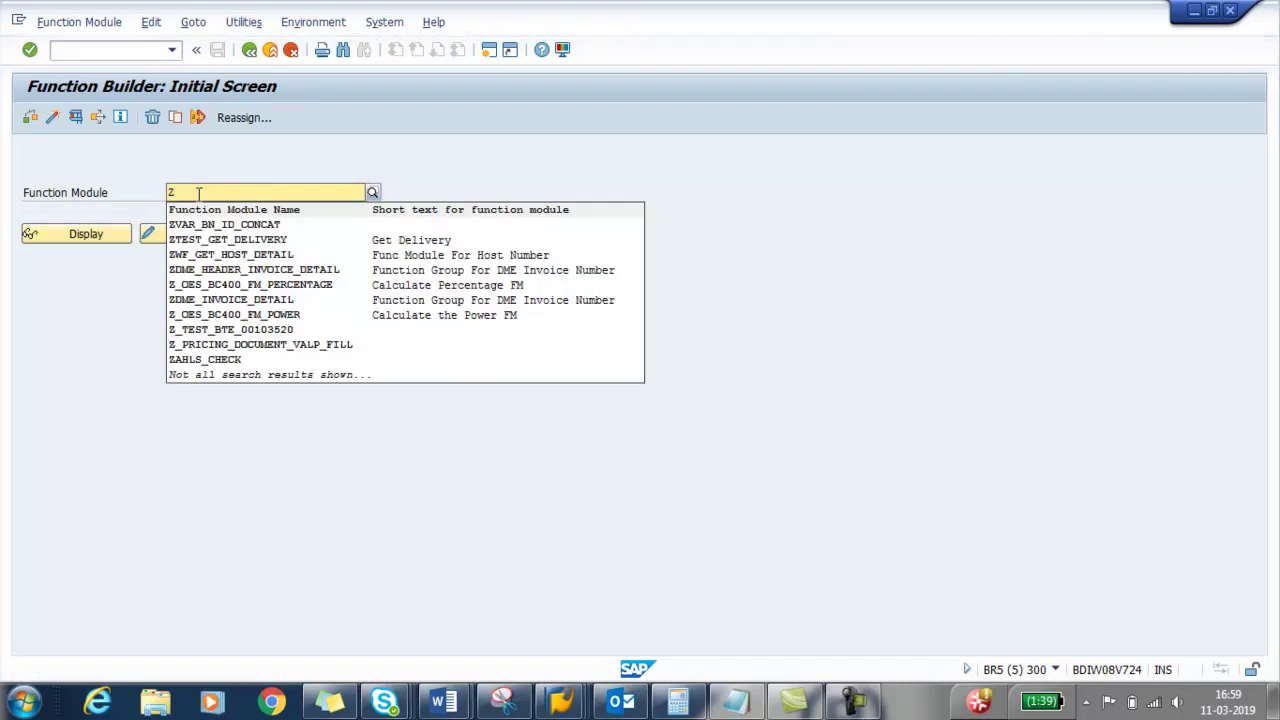
pyautogui.write('matnr_')
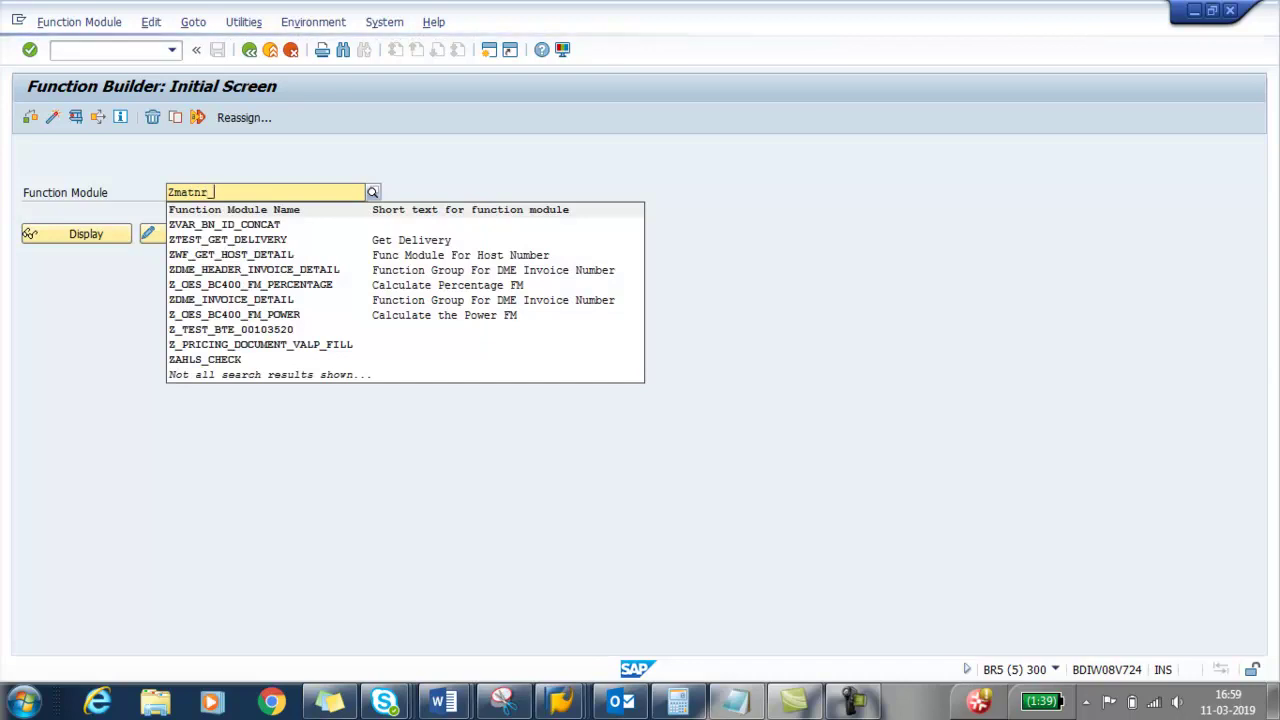
pyautogui.write('select')
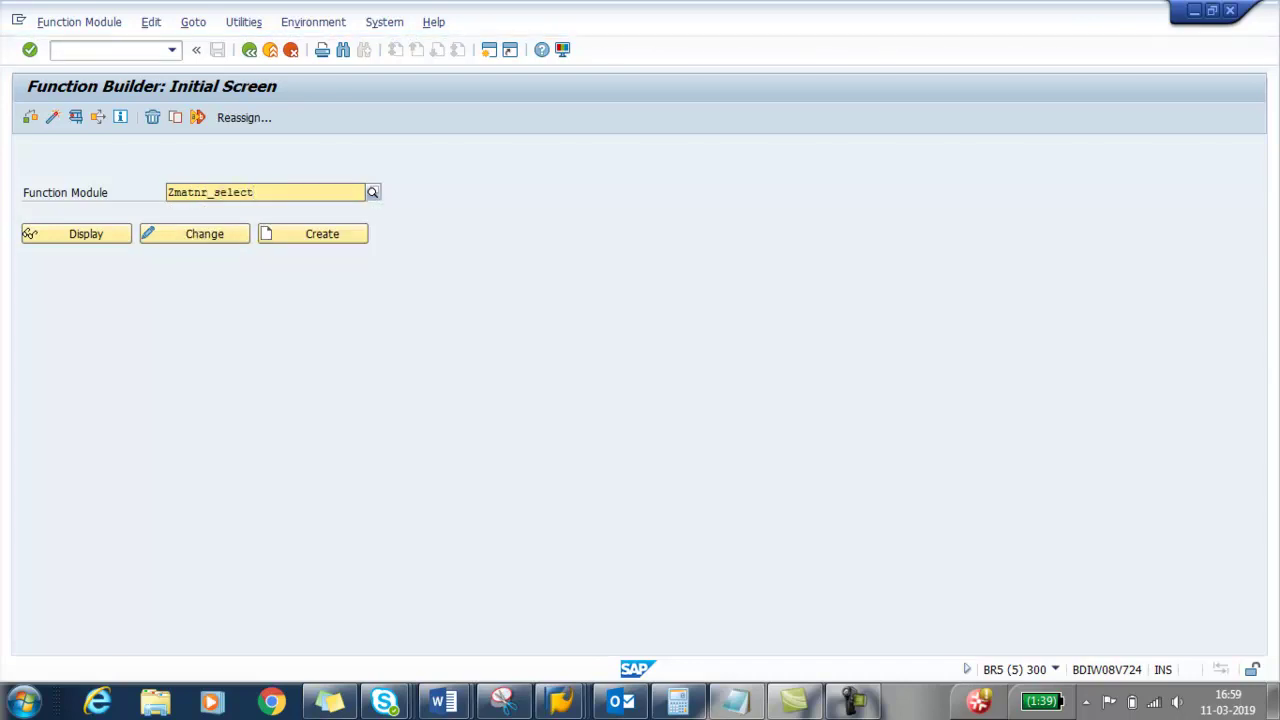
pyautogui.click(560, 158)
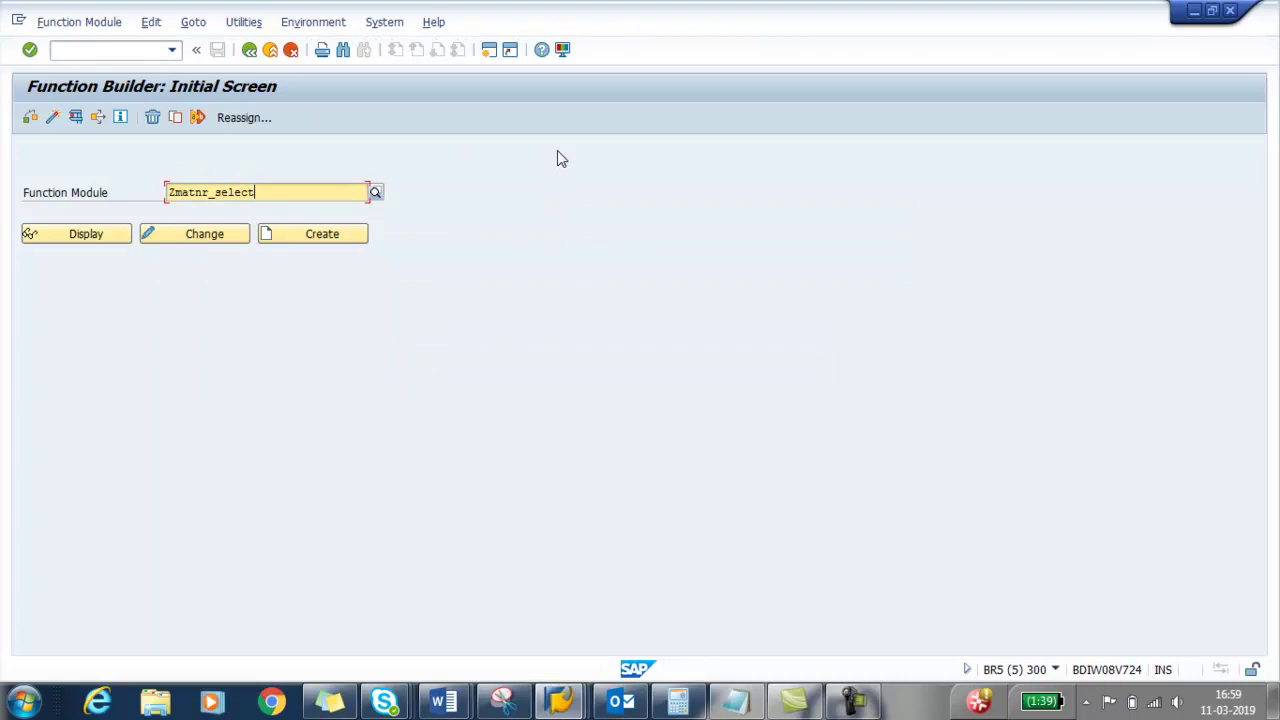
pyautogui.write('_')
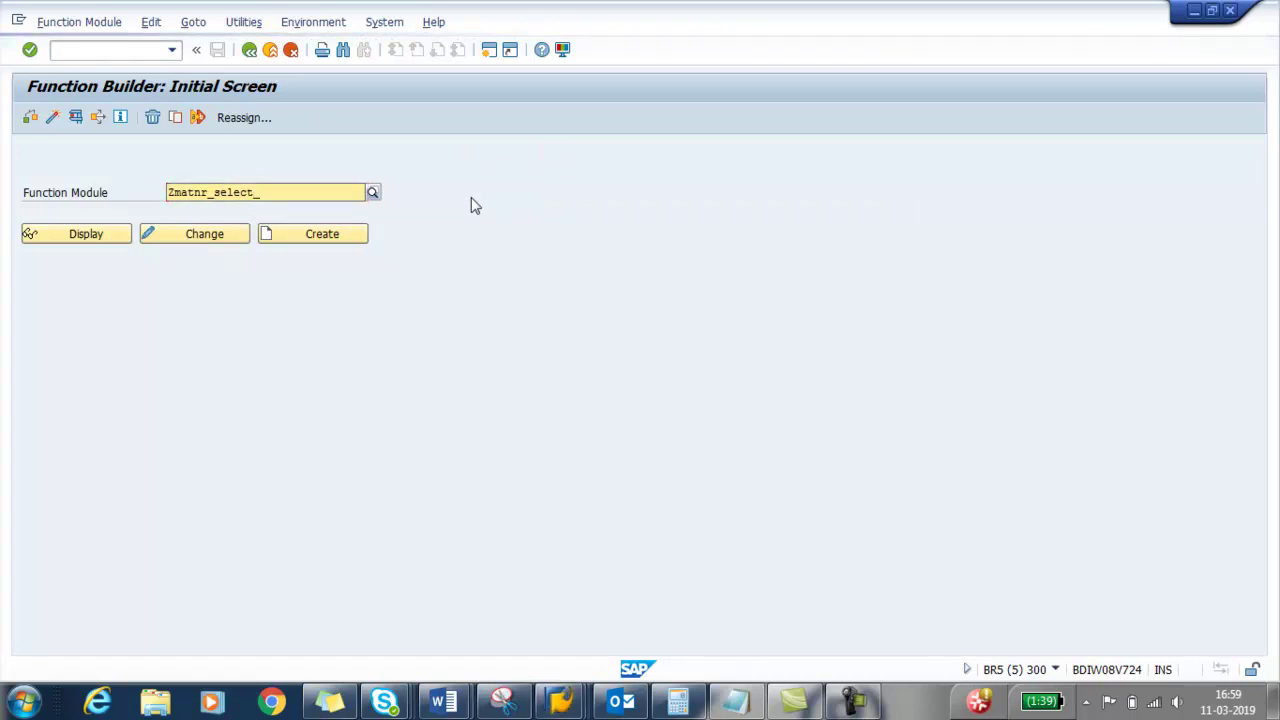
pyautogui.write('option')
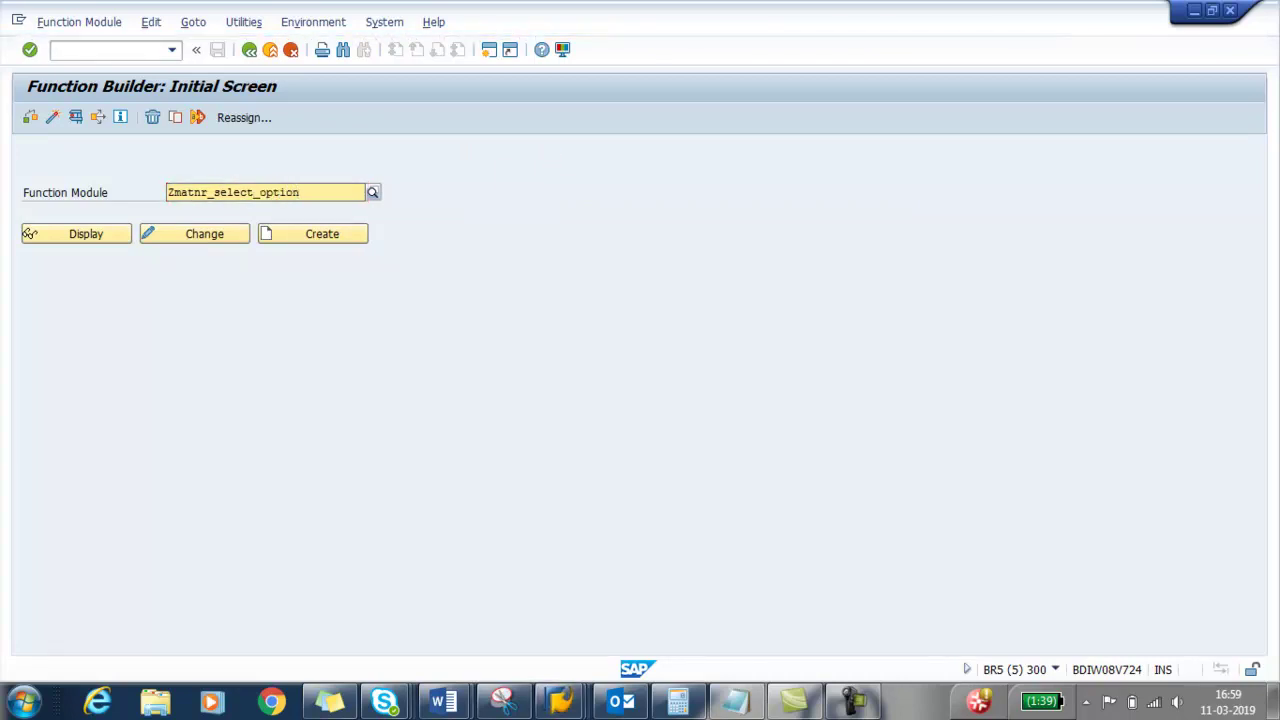
# Create ZMATNR_SELECT_OPTION in group ZTSET with short text 'selection option', accepting the reserved-name warning.
pyautogui.click(311, 238)
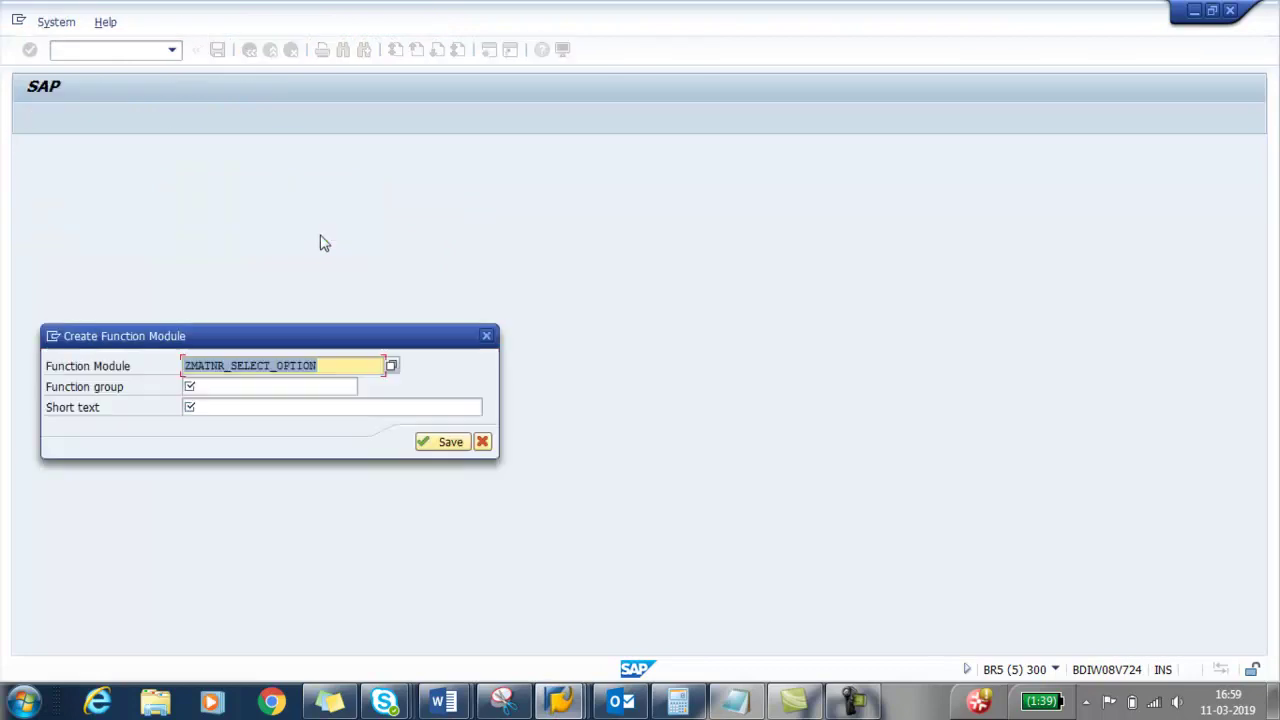
pyautogui.click(212, 389)
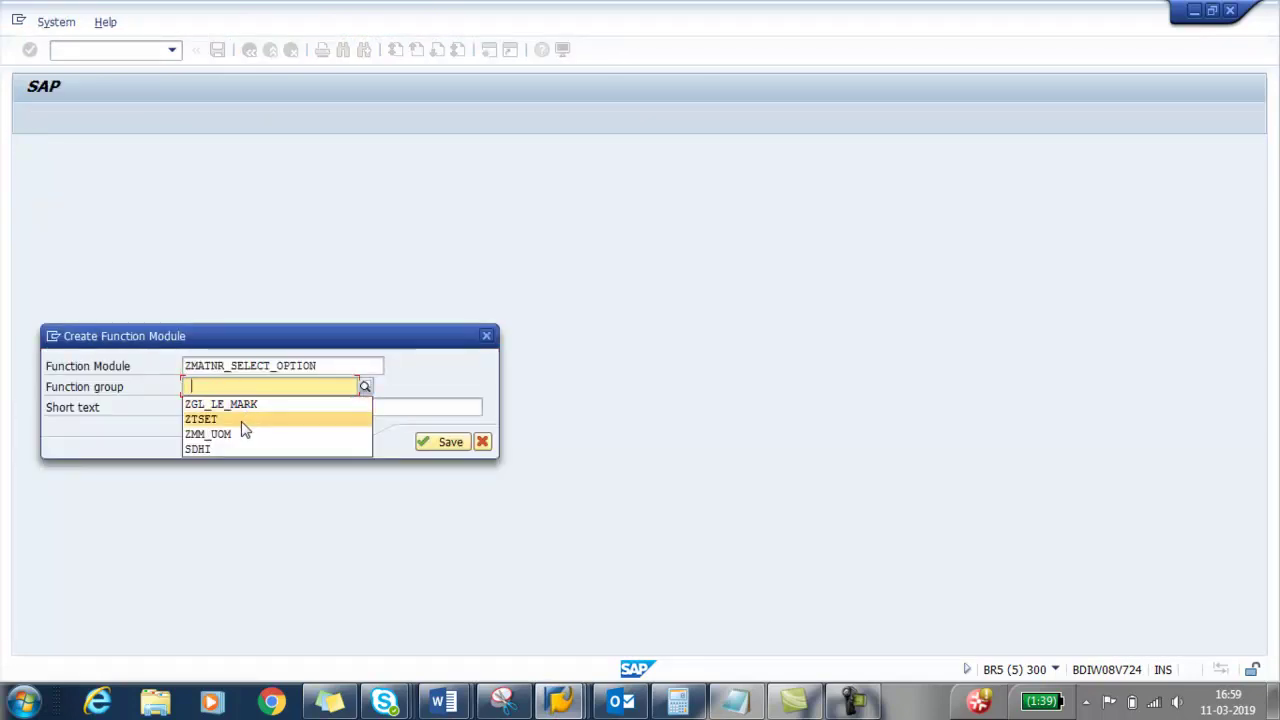
pyautogui.click(241, 421)
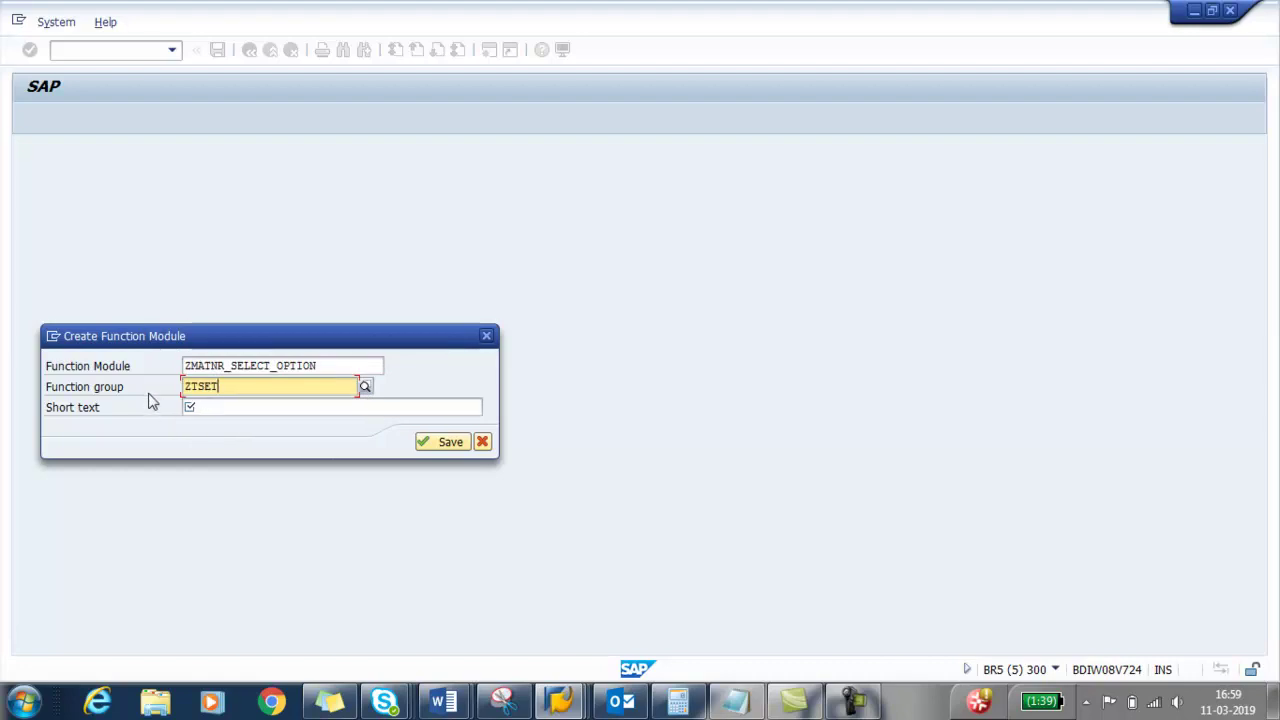
pyautogui.click(219, 409)
pyautogui.write('selecti')
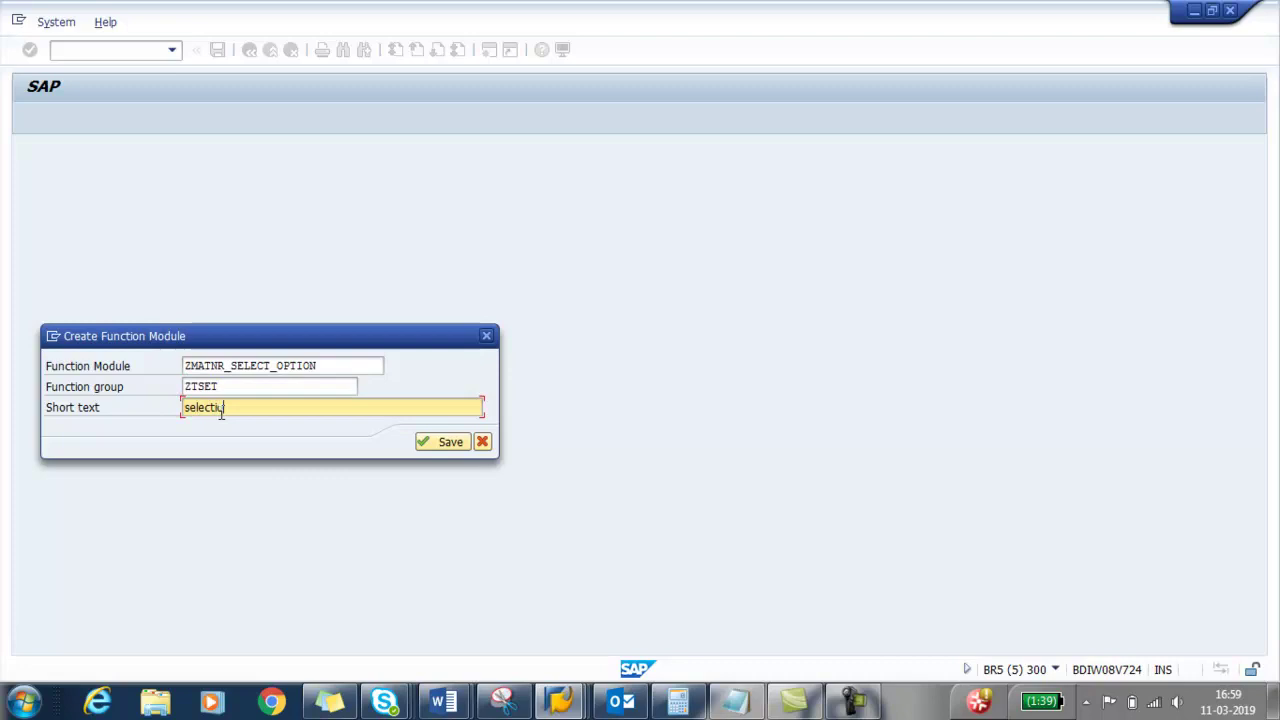
pyautogui.write('on option')
pyautogui.click(448, 442)
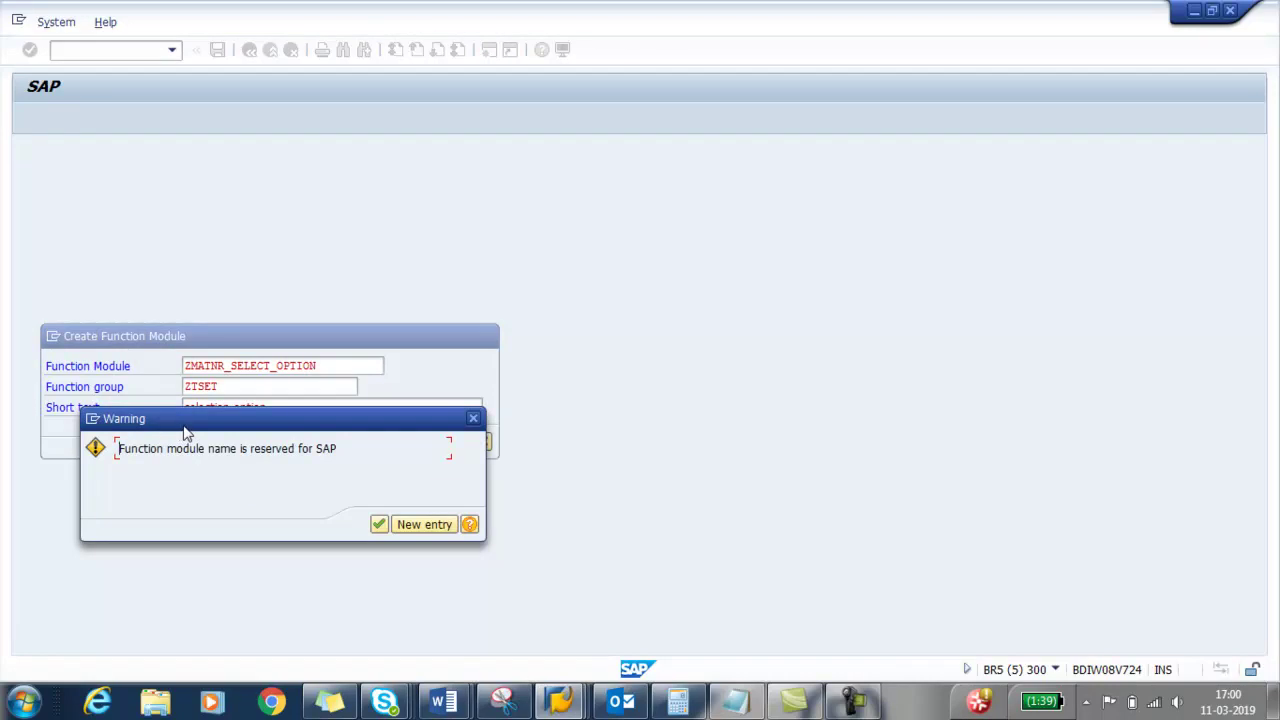
pyautogui.moveTo(184, 426); pyautogui.dragTo(250, 268)
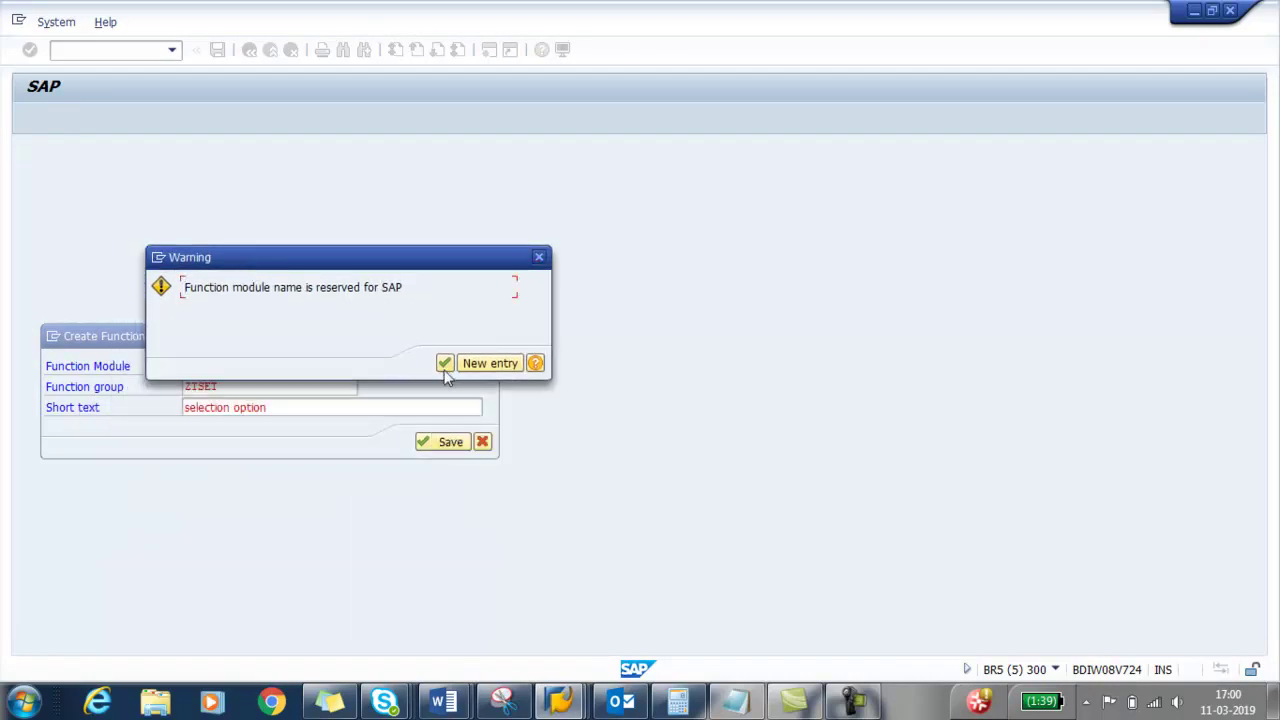
pyautogui.click(444, 366)
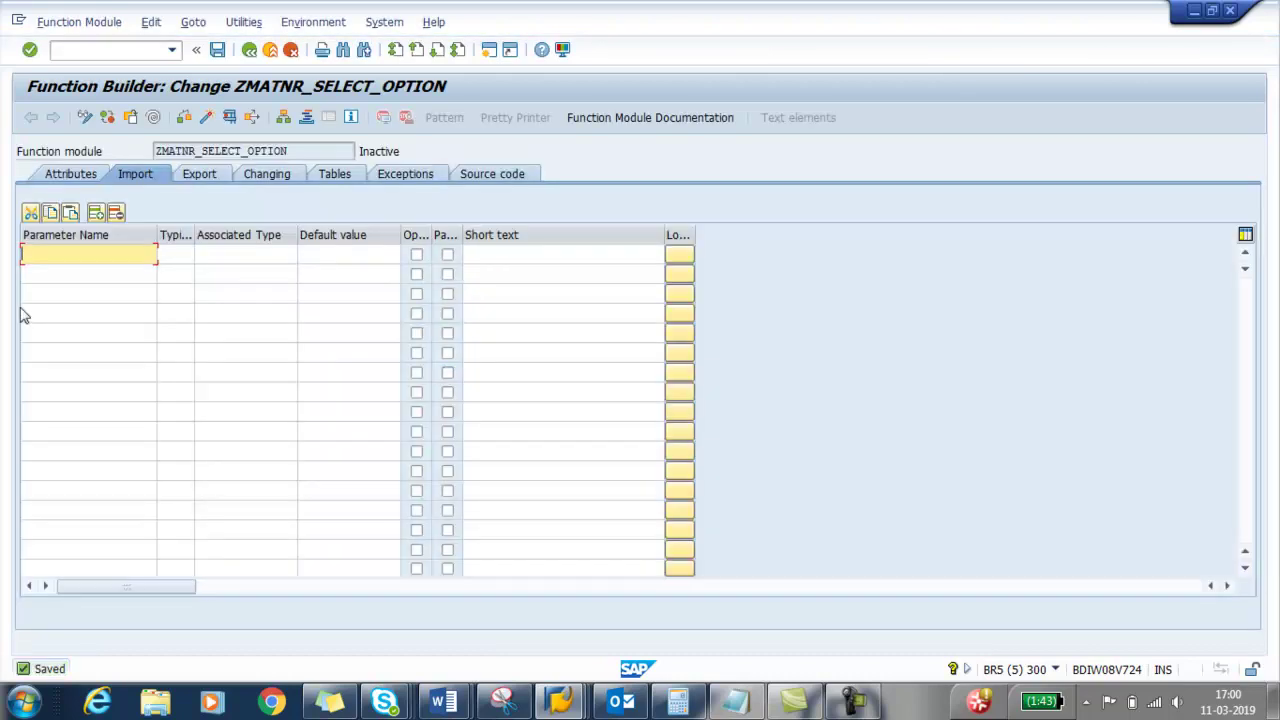
# Add import parameter S_MATNR with typing LIKE.
pyautogui.write('s_')
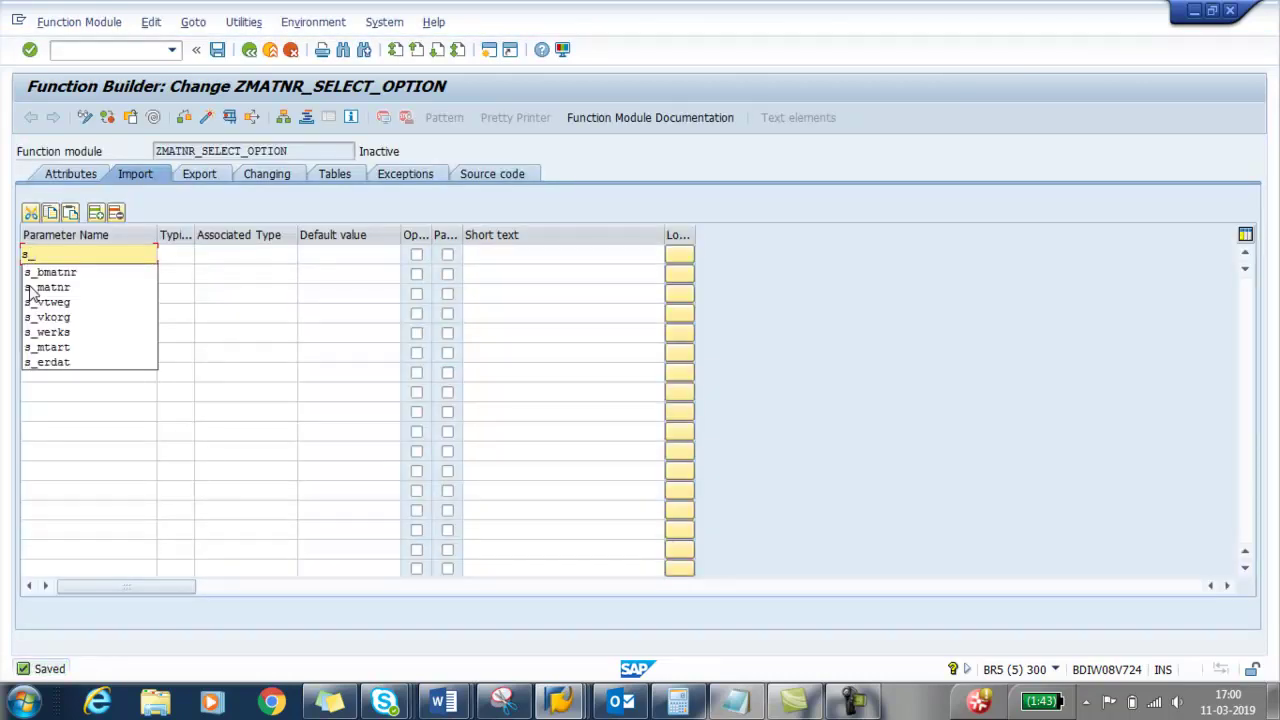
pyautogui.write('matnr')
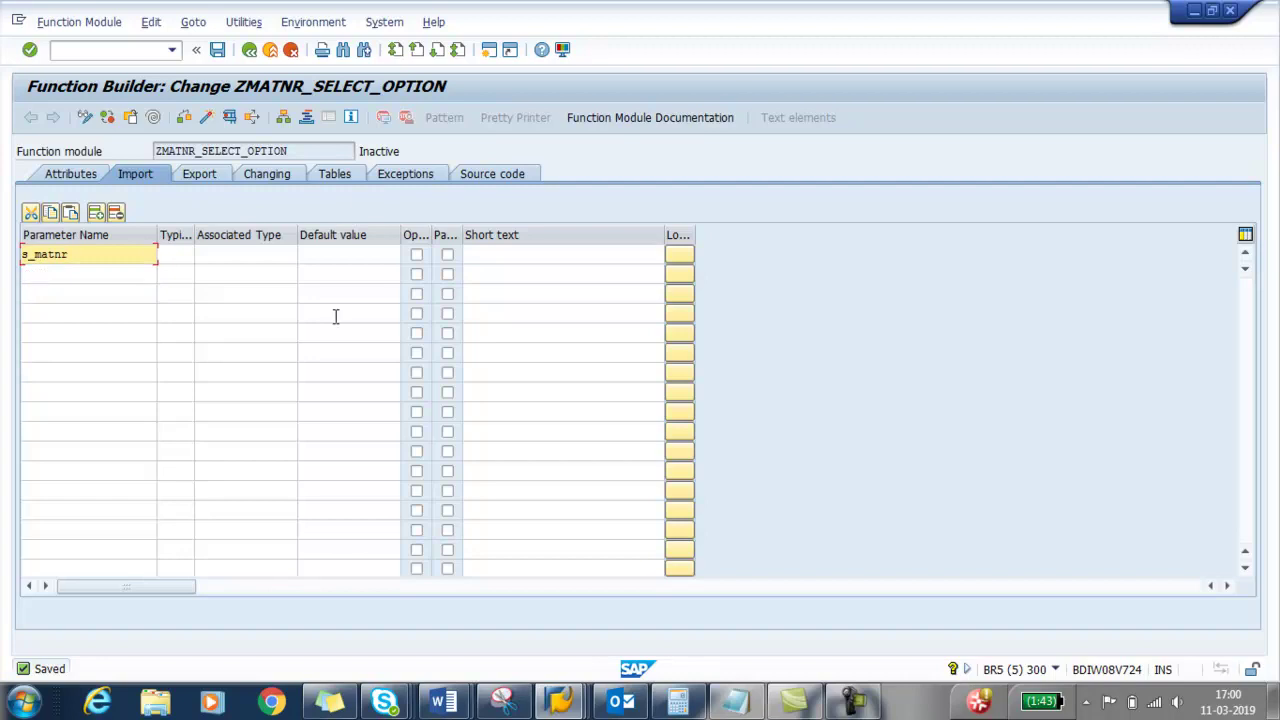
pyautogui.click(176, 256)
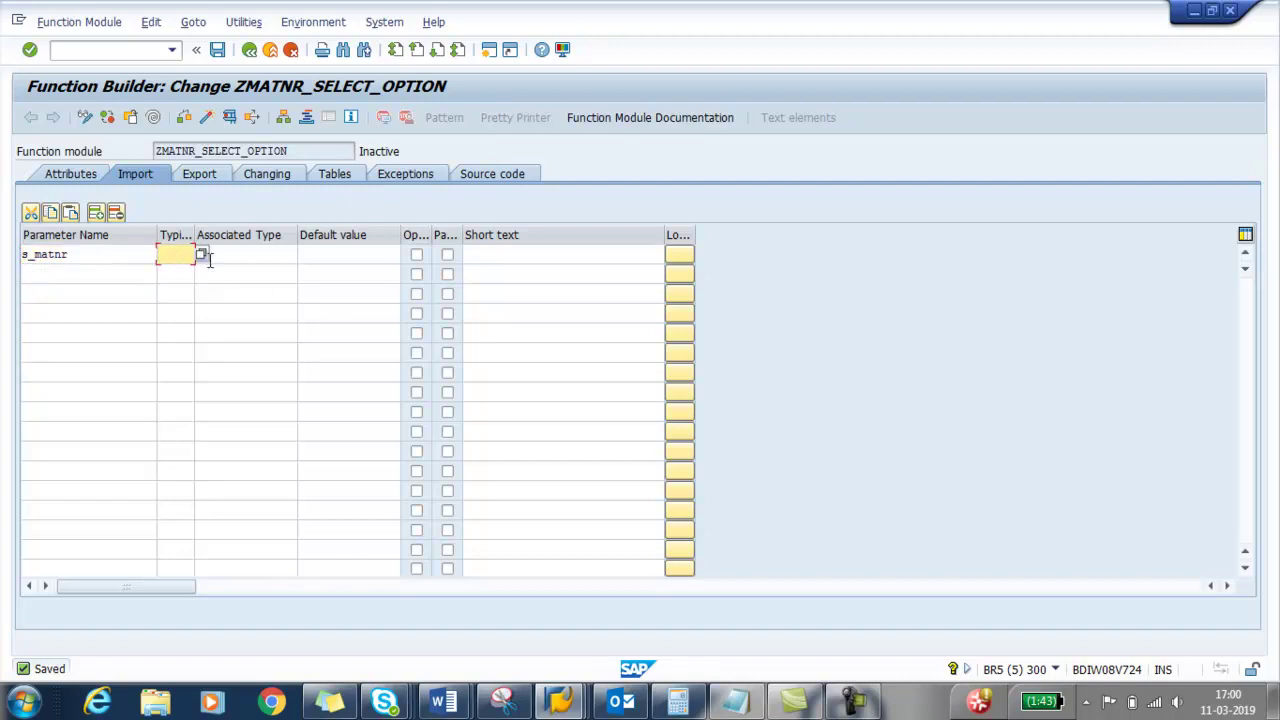
pyautogui.write('l')
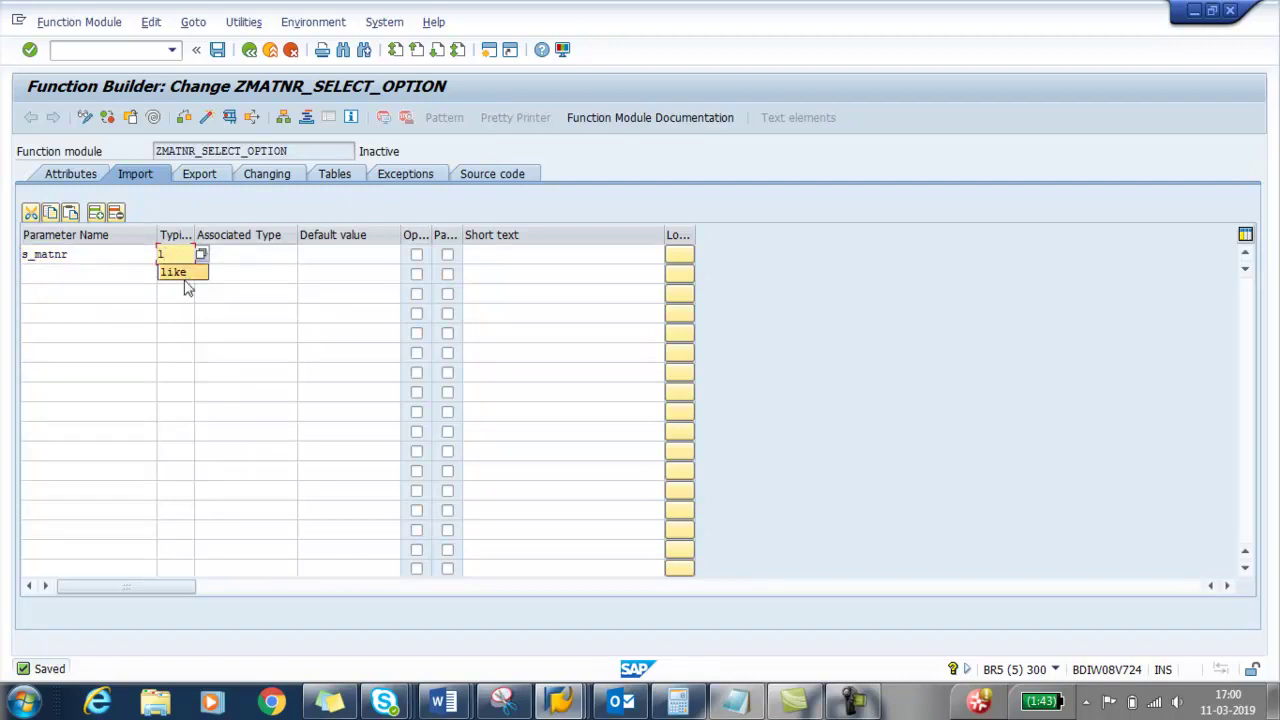
pyautogui.click(178, 272)
pyautogui.click(261, 257)
pyautogui.hotkey('alt', 'Tab')
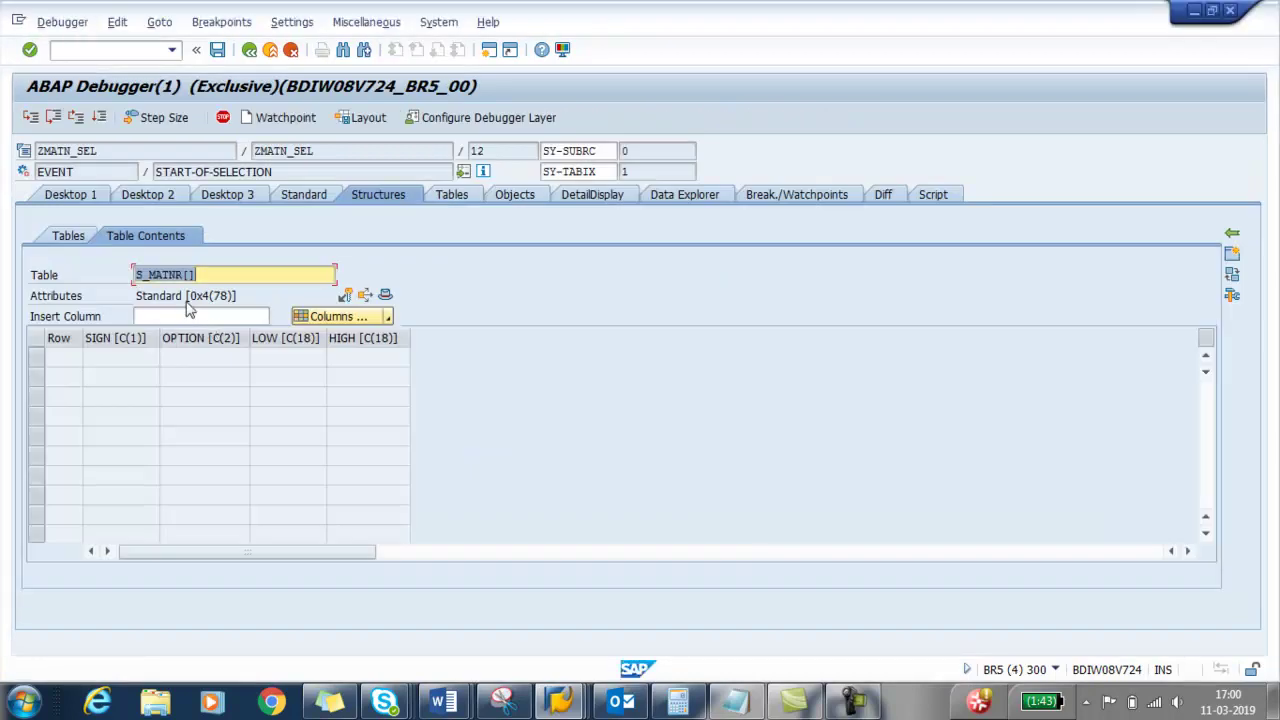
pyautogui.hotkey('alt', 'Tab')
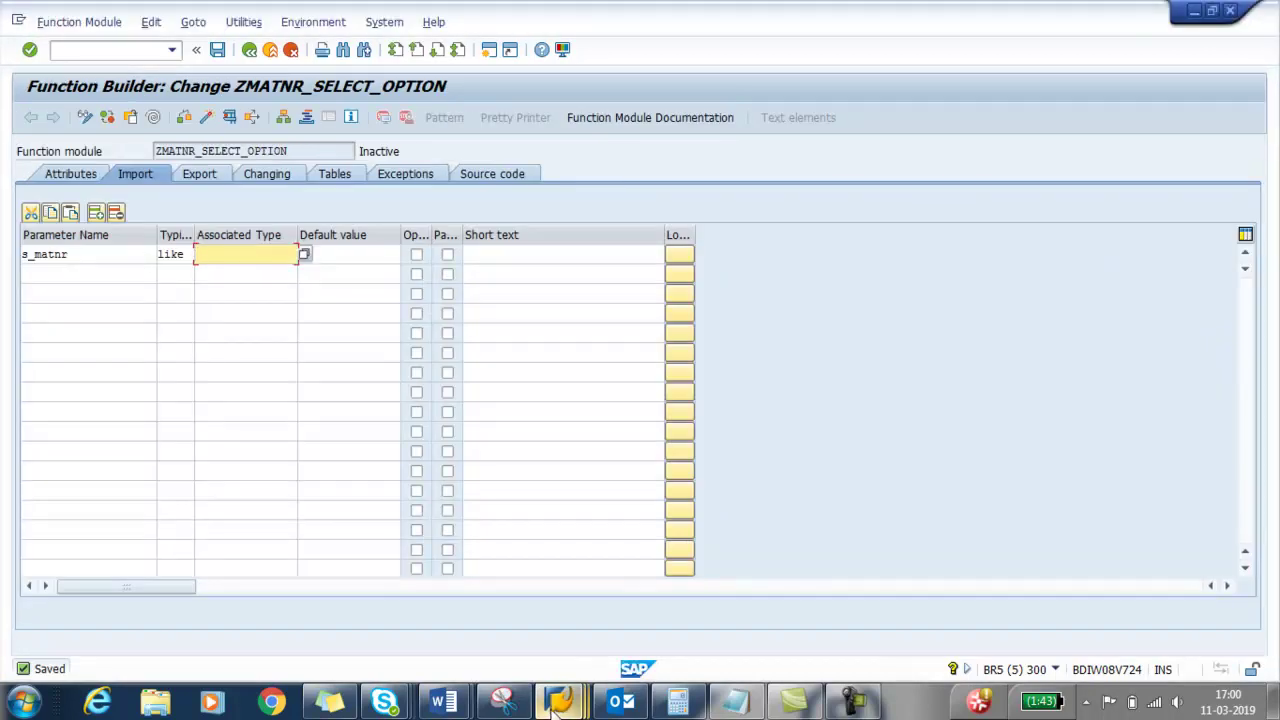
# Copy ZTMATNR from SE11 in as S_MATNR's associated type and confirm the row.
pyautogui.click(560, 612)
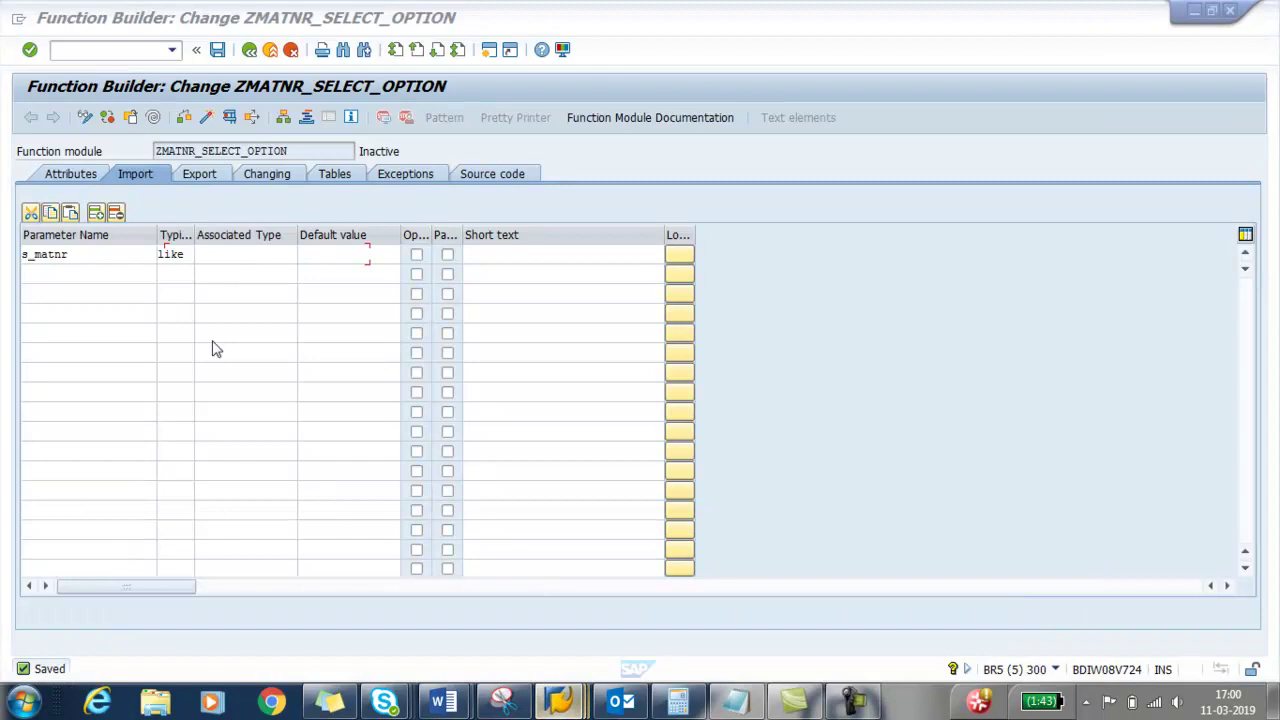
pyautogui.click(246, 256)
pyautogui.press('BackSpace')
pyautogui.press('BackSpace')
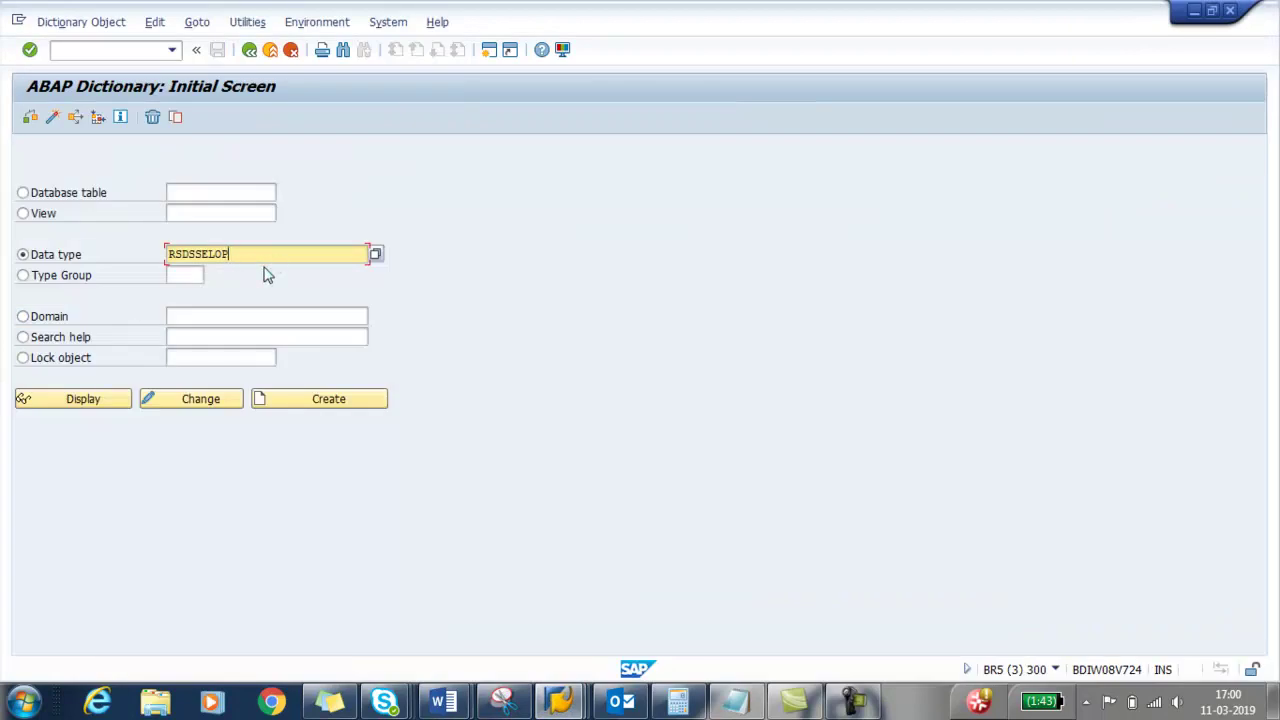
pyautogui.press('BackSpace')
pyautogui.press('BackSpace')
pyautogui.press('BackSpace')
pyautogui.press('BackSpace')
pyautogui.press('BackSpace')
pyautogui.press('BackSpace')
pyautogui.press('BackSpace')
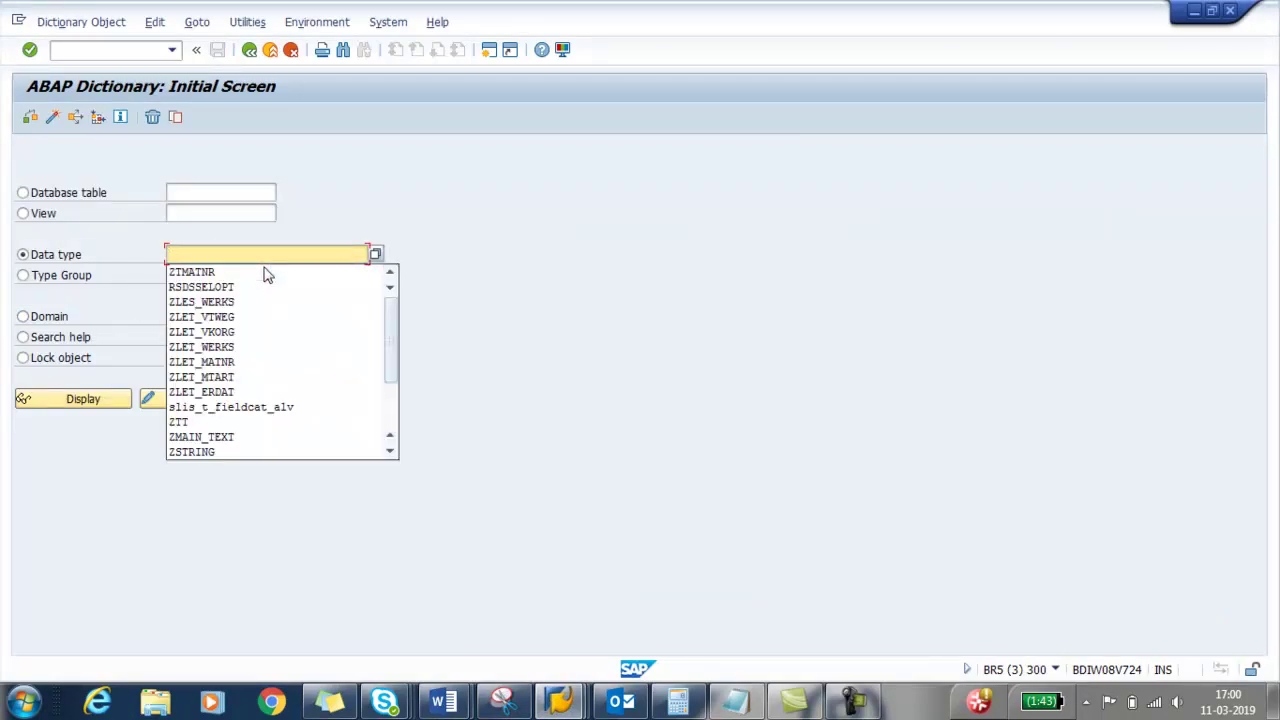
pyautogui.click(251, 275)
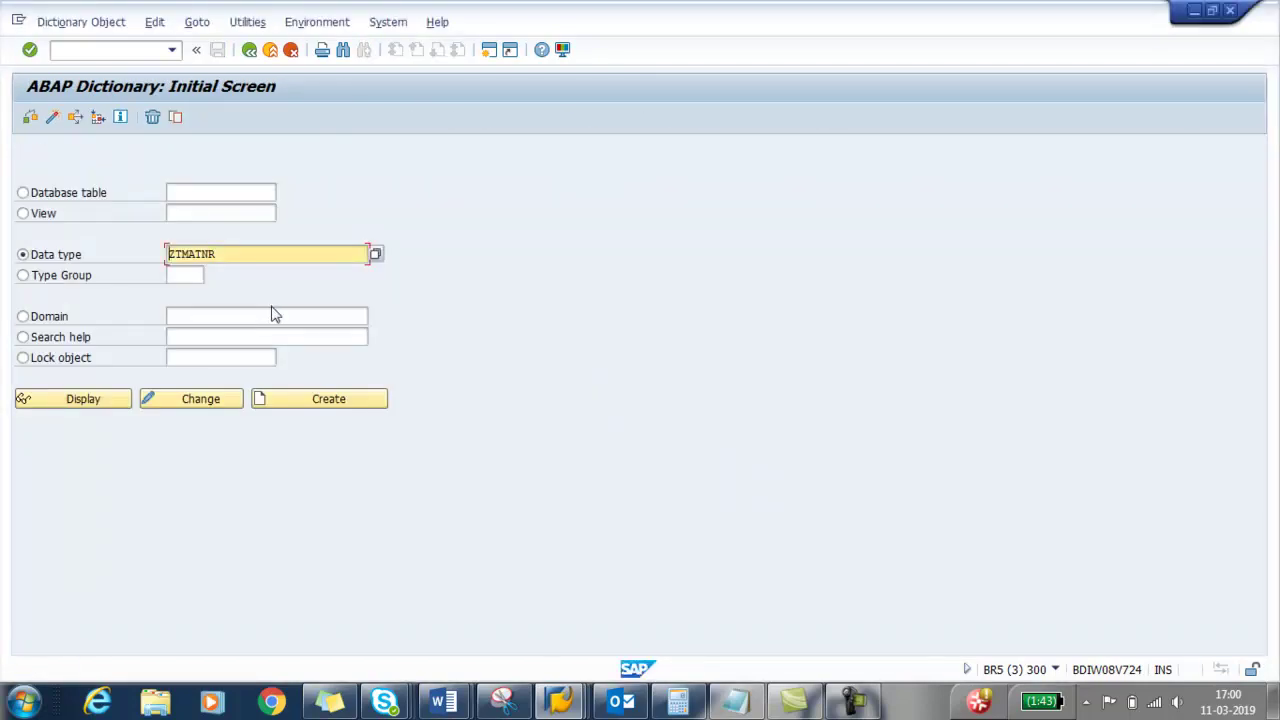
pyautogui.hotkey('alt', 'Tab')
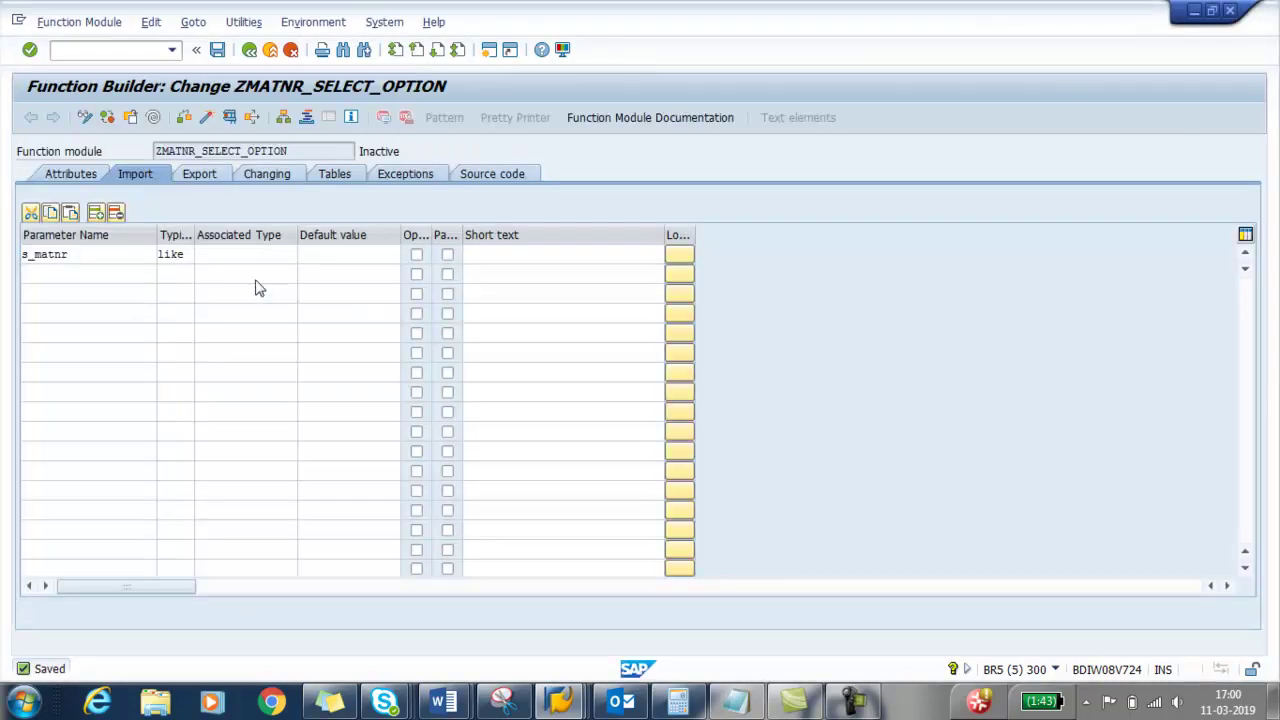
pyautogui.click(254, 254)
pyautogui.write('ZTMATNR')
pyautogui.press('Return')
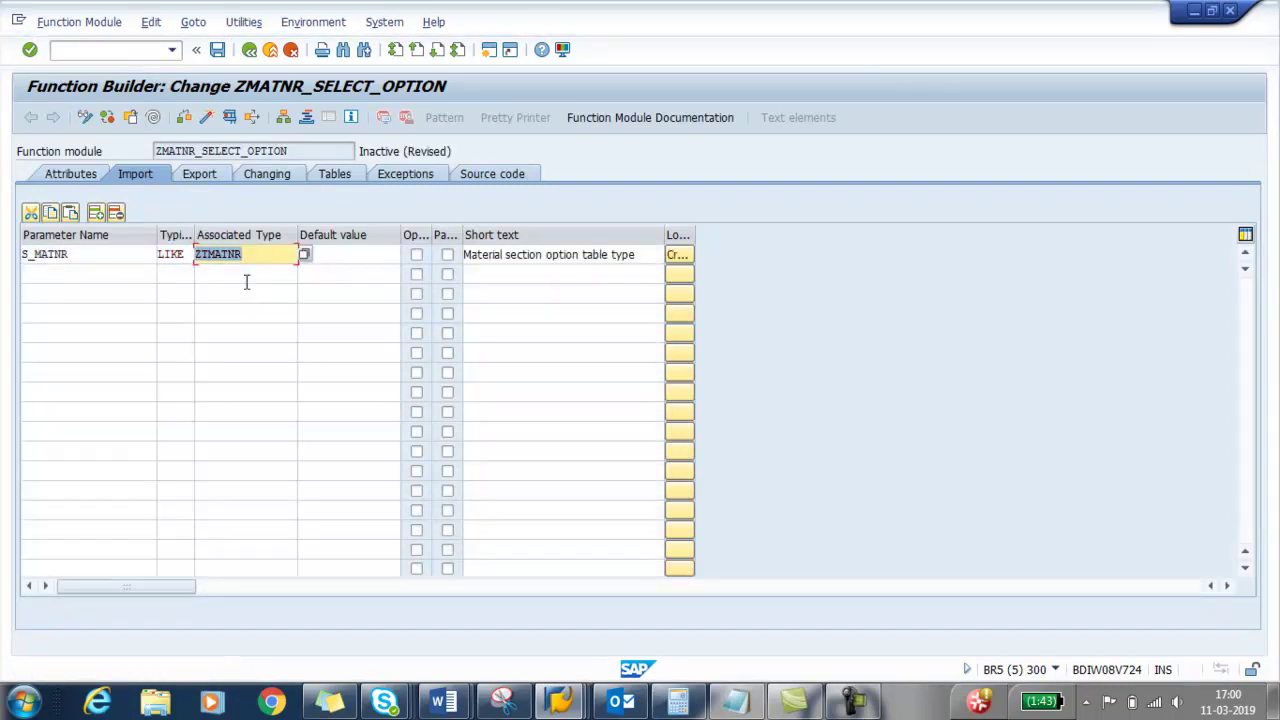
# Add tables parameter IT_MAKT LIKE MAKT and save the function module.
pyautogui.click(334, 177)
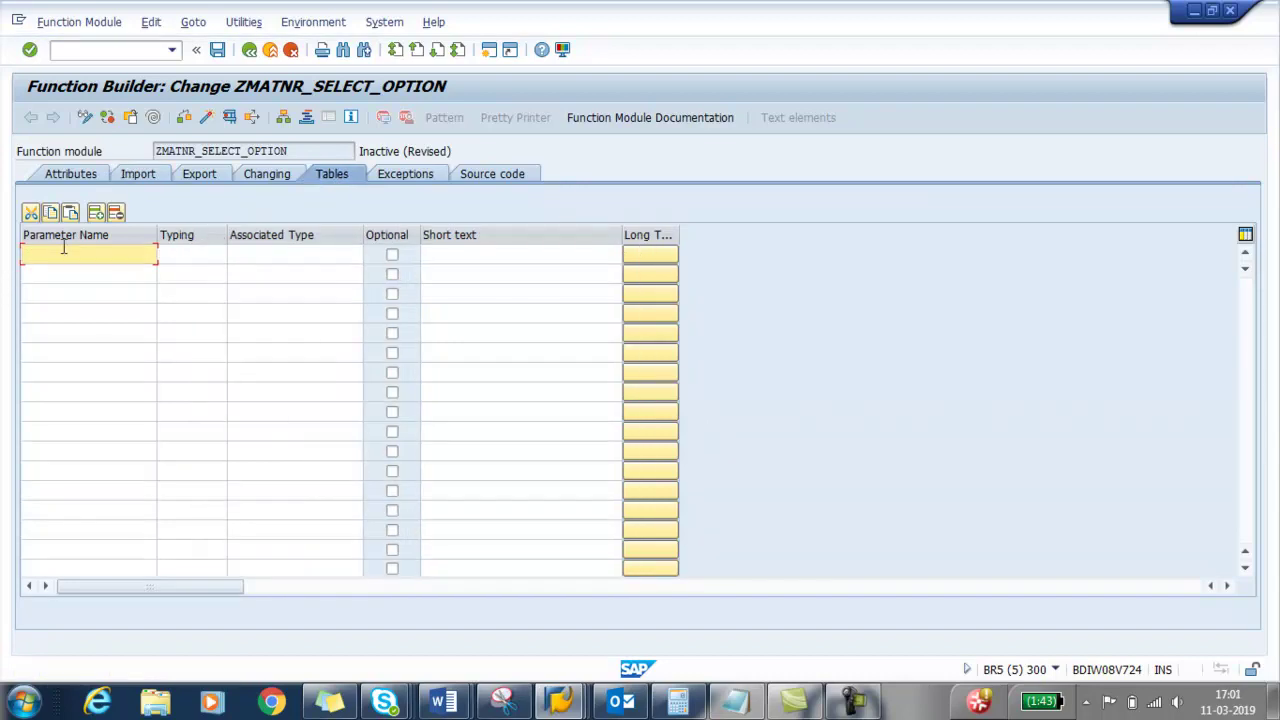
pyautogui.write('it')
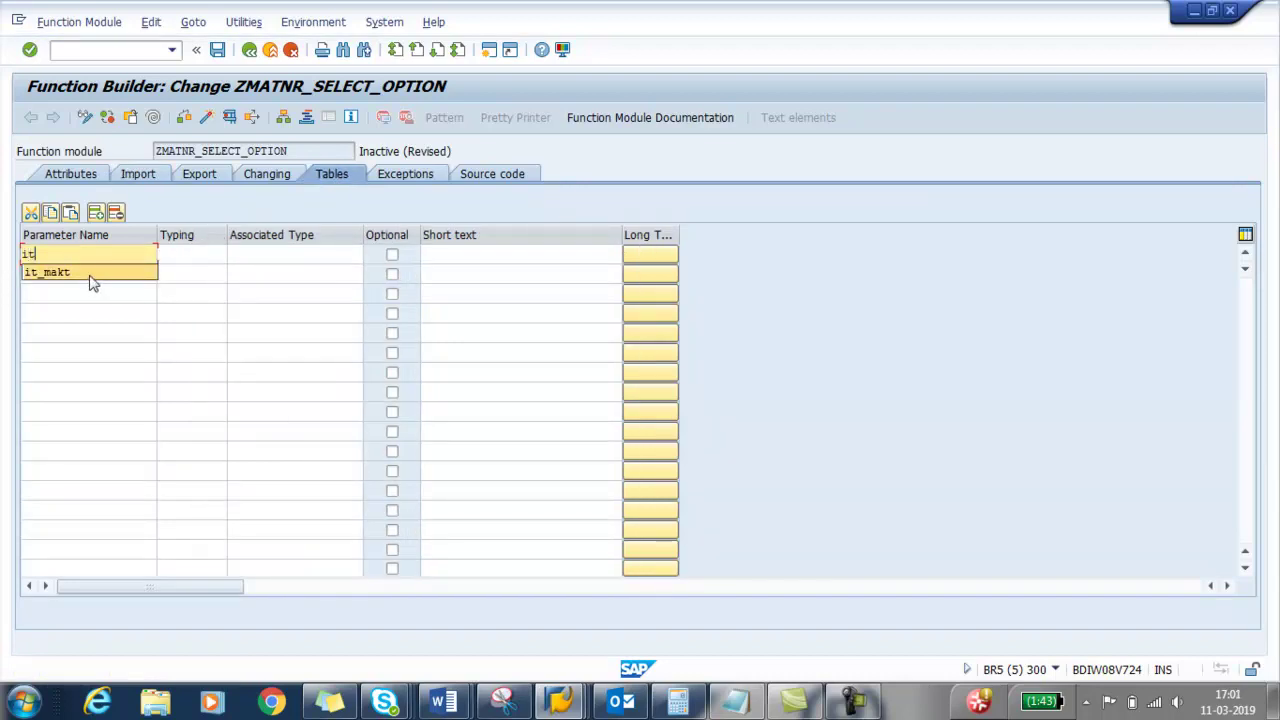
pyautogui.click(90, 280)
pyautogui.click(174, 254)
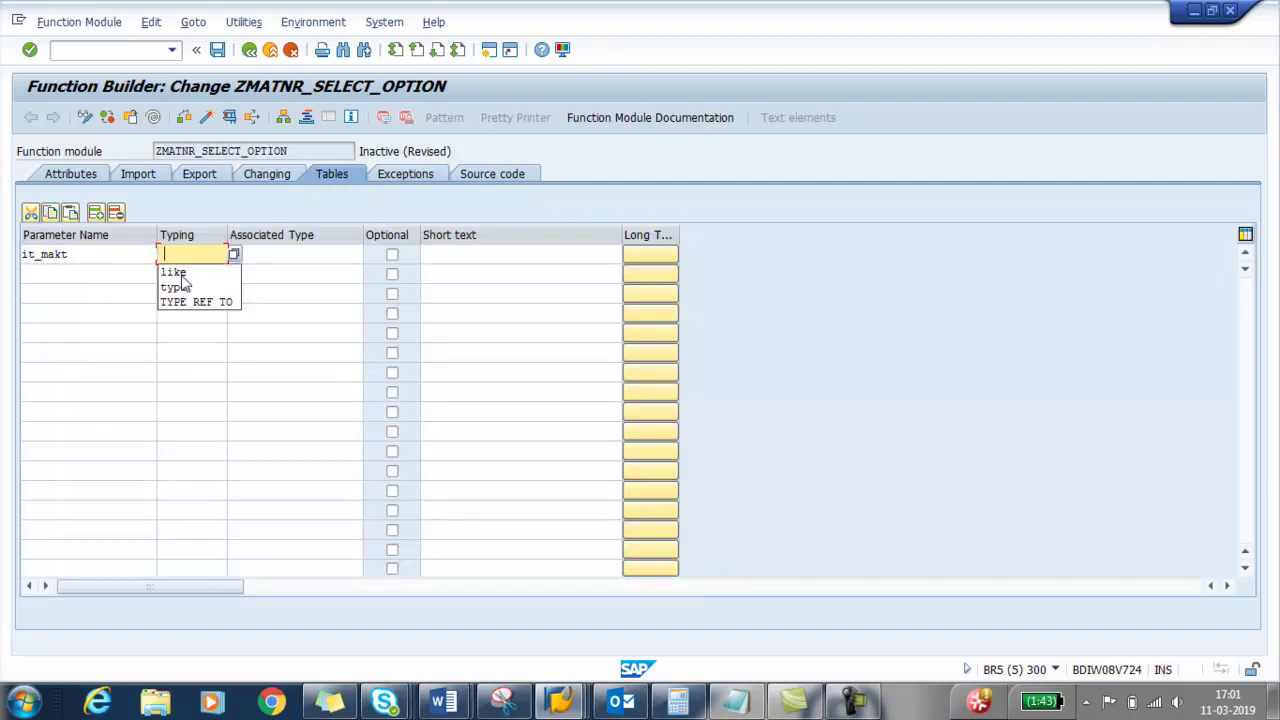
pyautogui.click(192, 279)
pyautogui.click(290, 253)
pyautogui.write('makt')
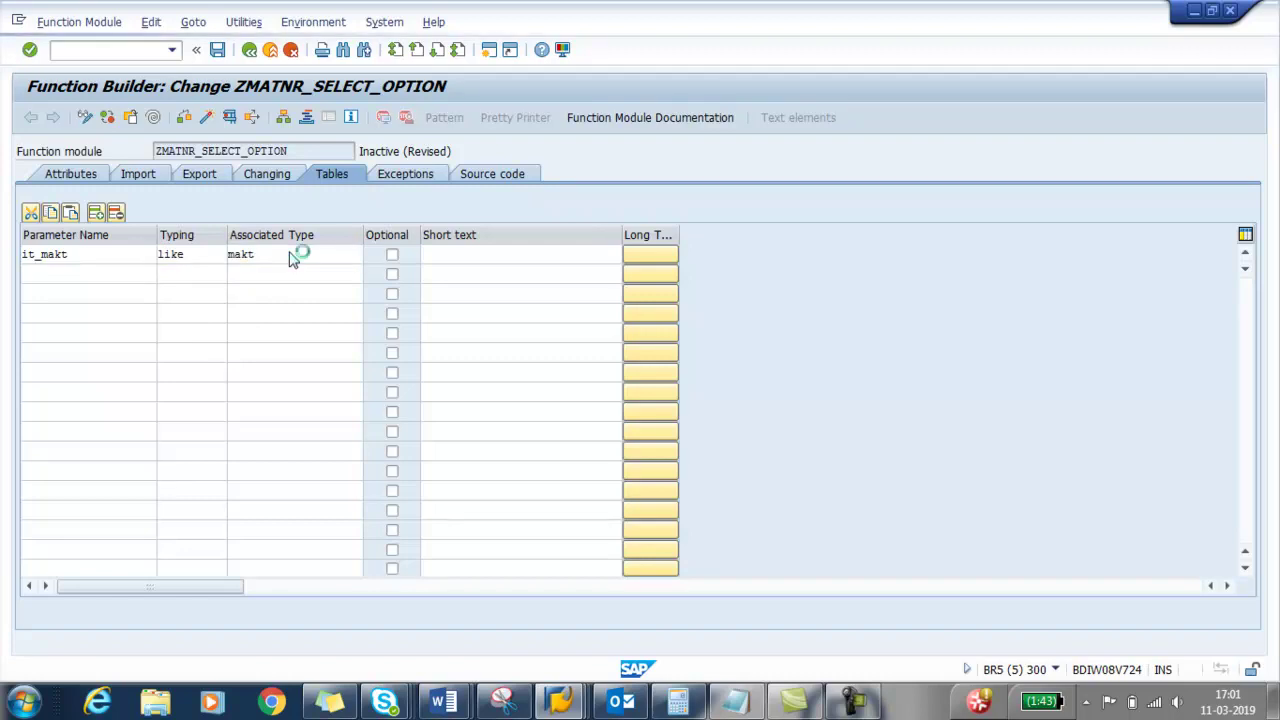
pyautogui.press('Return')
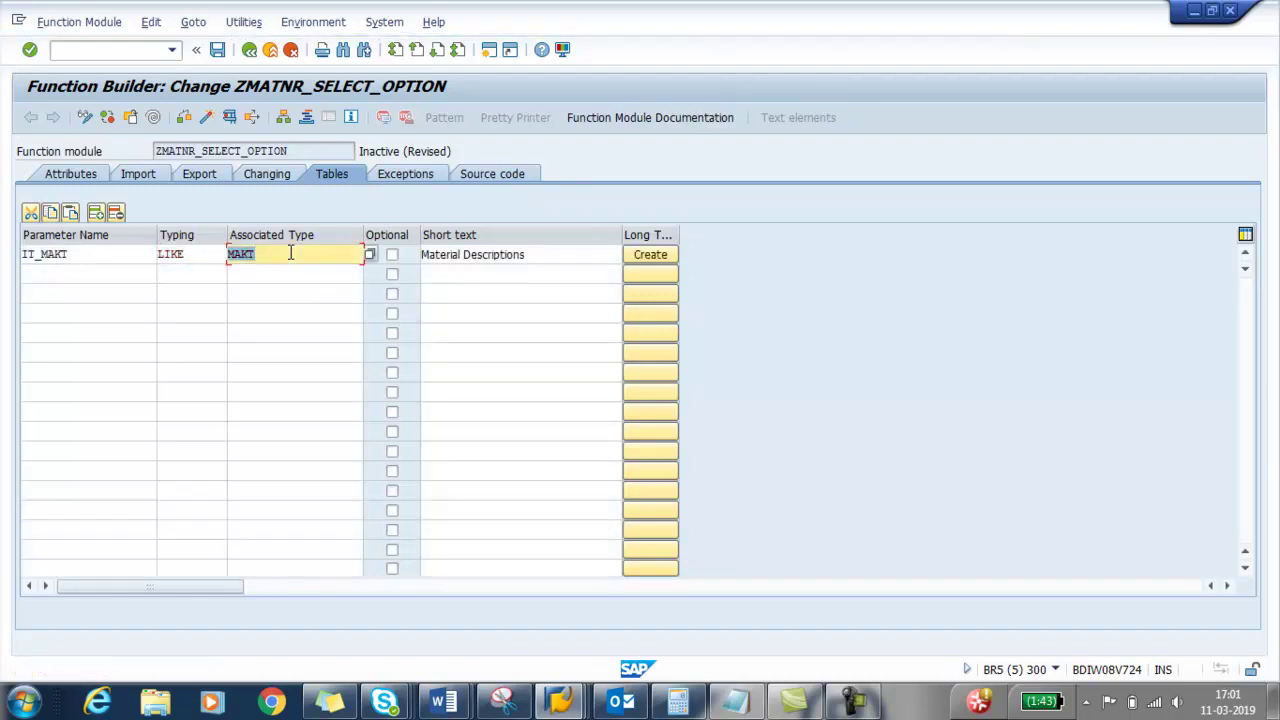
pyautogui.click(217, 50)
# Show the source code and add blank lines after the interface comment block.
pyautogui.click(501, 174)
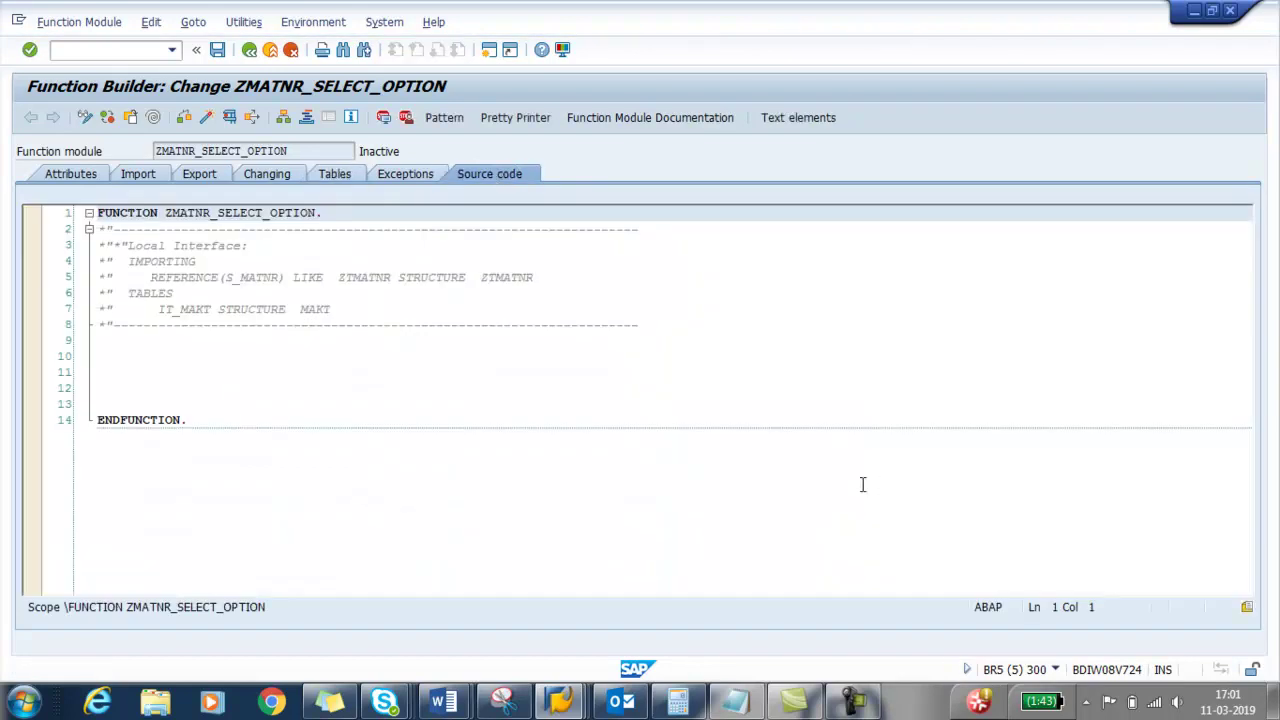
pyautogui.click(656, 328)
pyautogui.press('Return')
pyautogui.press('Return')
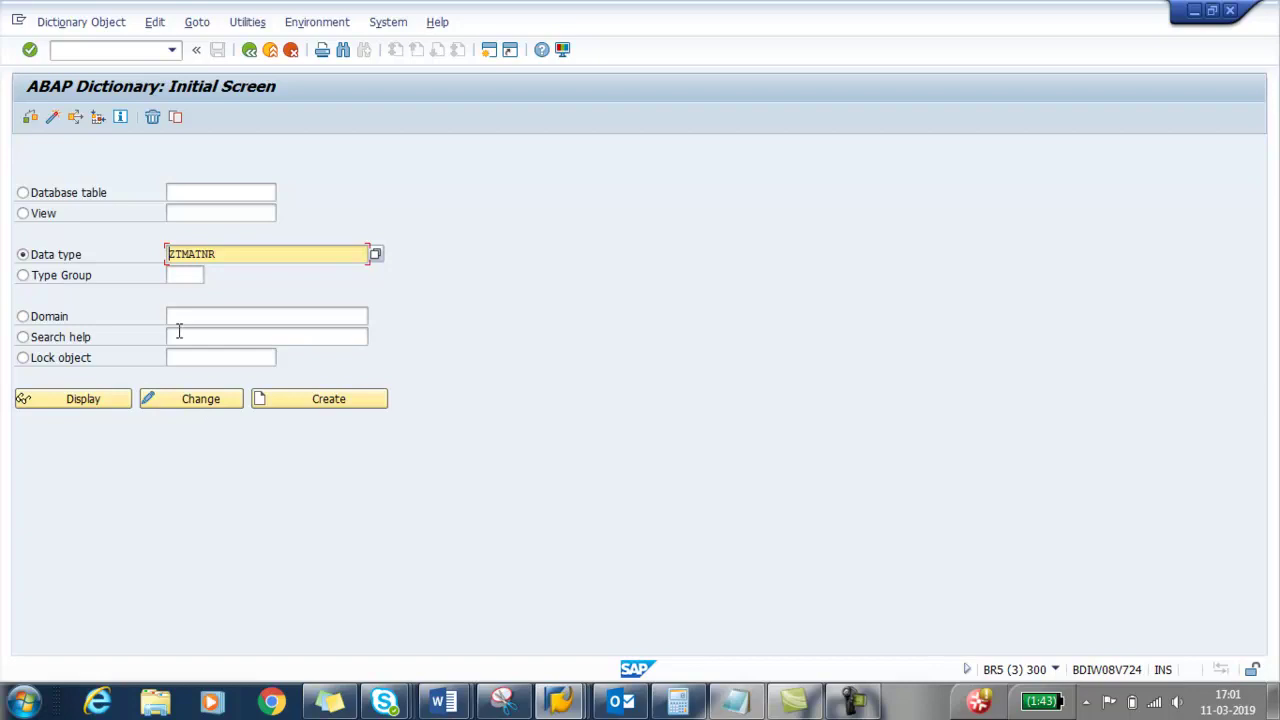
# Review the ZTMATNR table type definition in SE11, then return to the source.
pyautogui.moveTo(216, 256); pyautogui.dragTo(183, 256)
pyautogui.moveTo(62, 274); pyautogui.dragTo(26, 275)
pyautogui.click(72, 399)
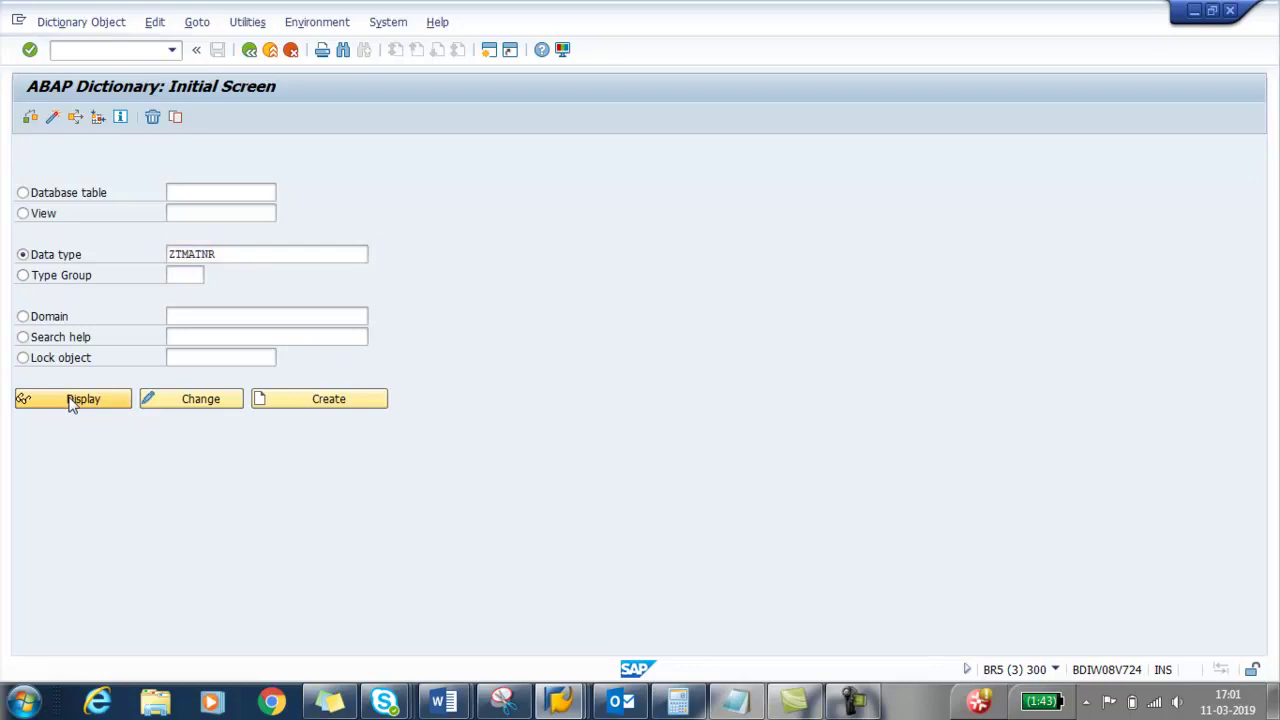
pyautogui.moveTo(210, 170); pyautogui.dragTo(103, 166)
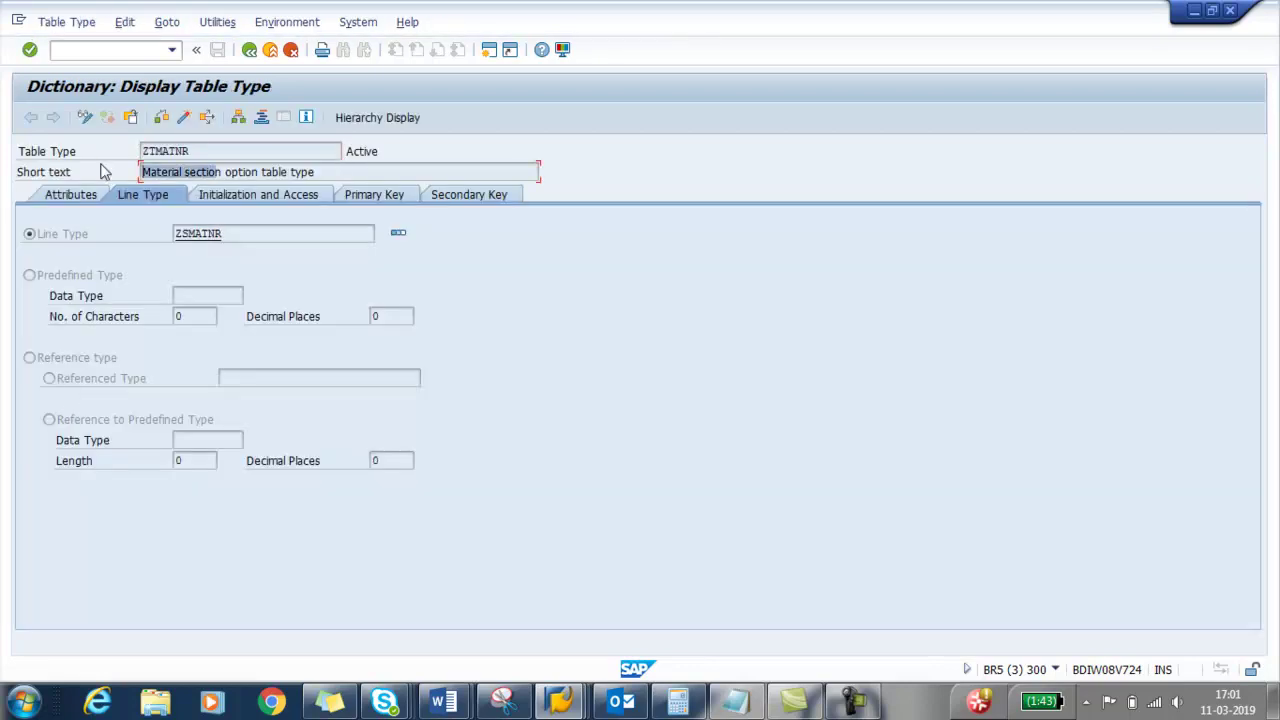
pyautogui.moveTo(188, 151); pyautogui.dragTo(48, 158)
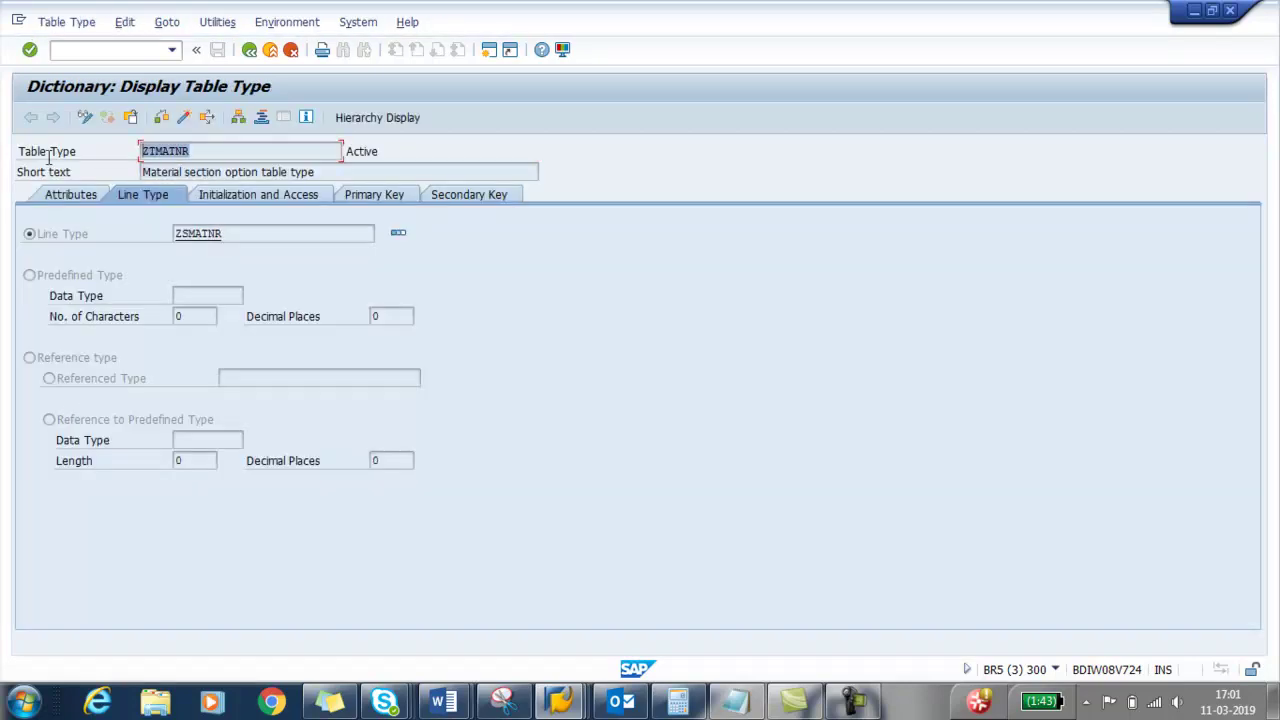
pyautogui.hotkey('alt', 'Tab')
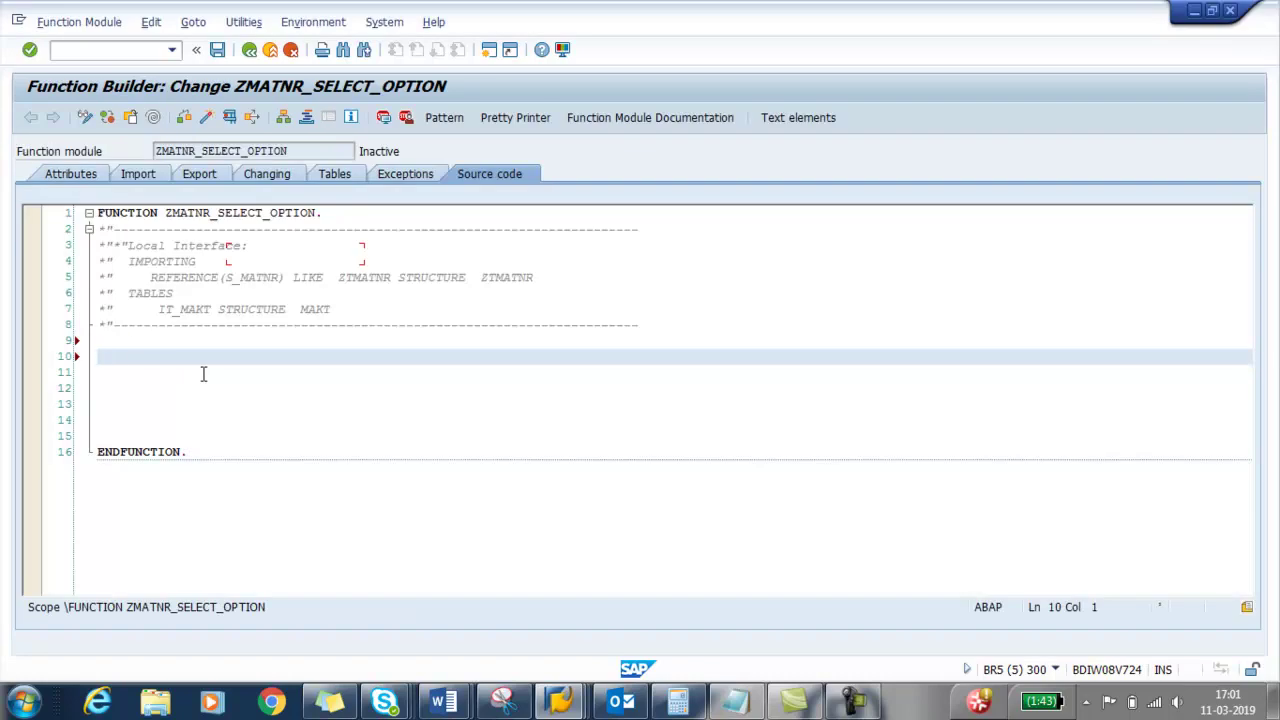
# Declare 'ranges : r_matnr for makt-matnr.'.
pyautogui.write('ranges ')
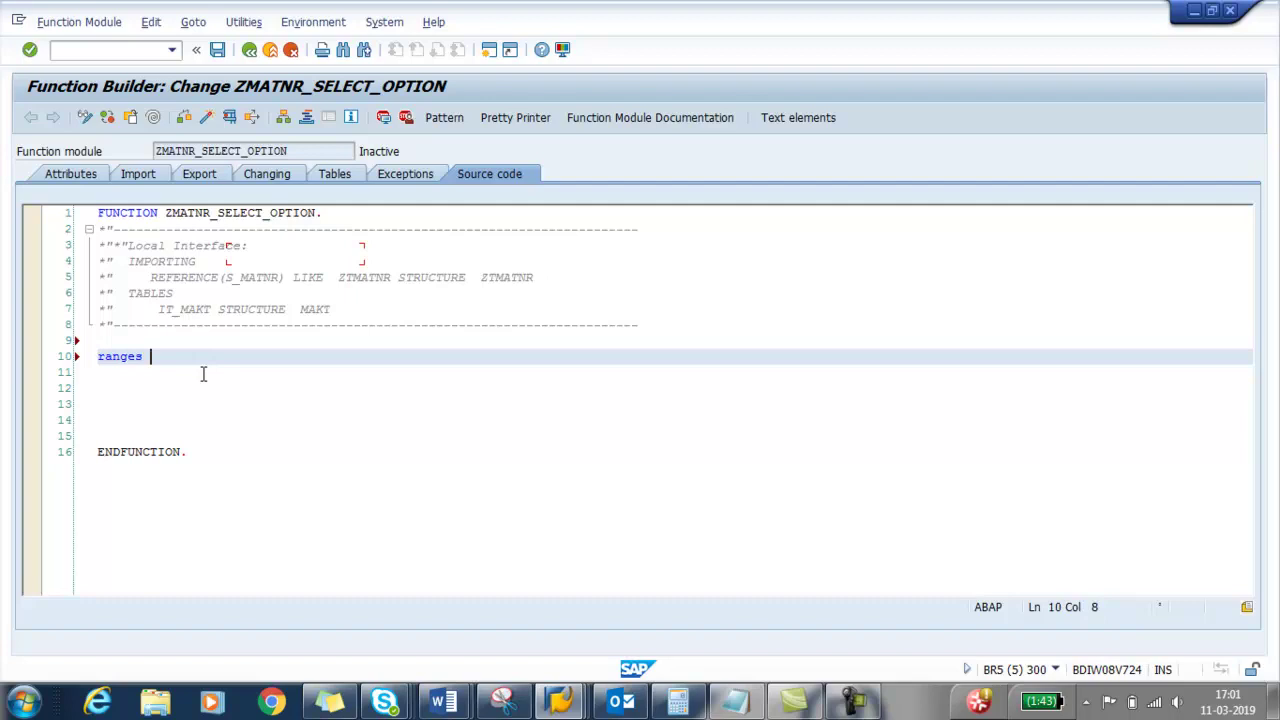
pyautogui.write(': r')
pyautogui.write('_')
pyautogui.moveTo(150, 357); pyautogui.dragTo(97, 357)
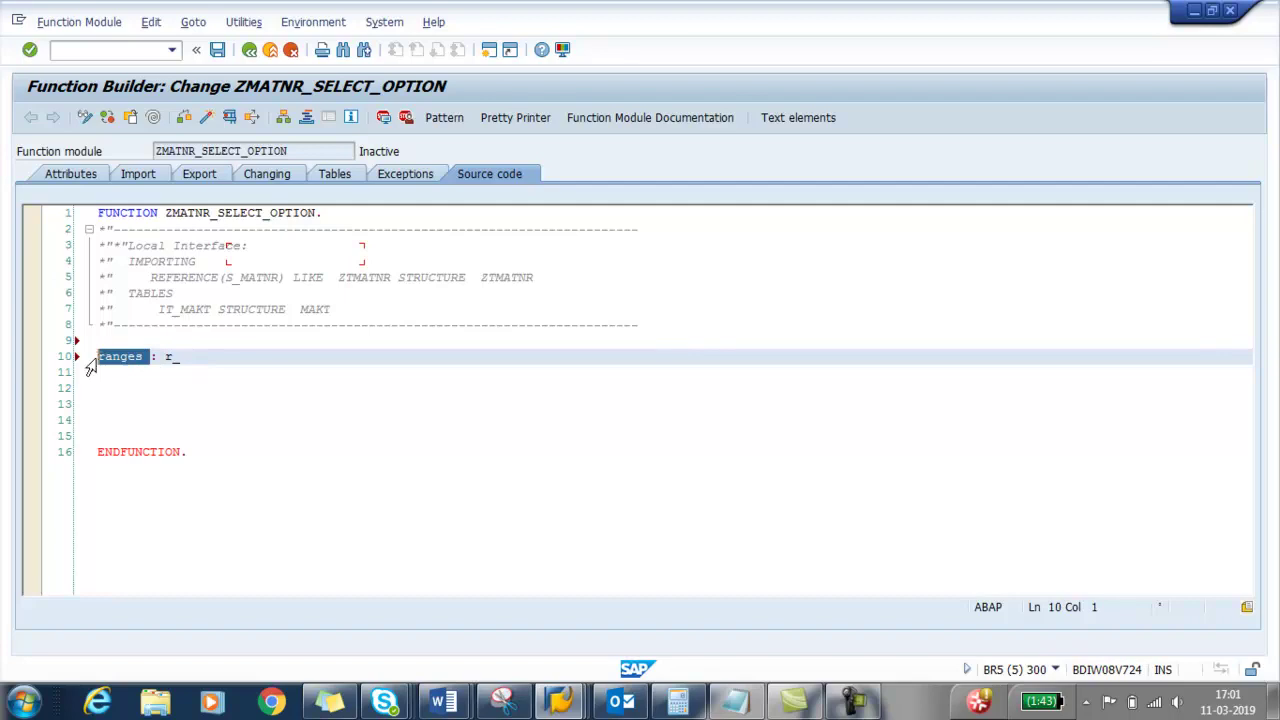
pyautogui.click(186, 357)
pyautogui.write('matn')
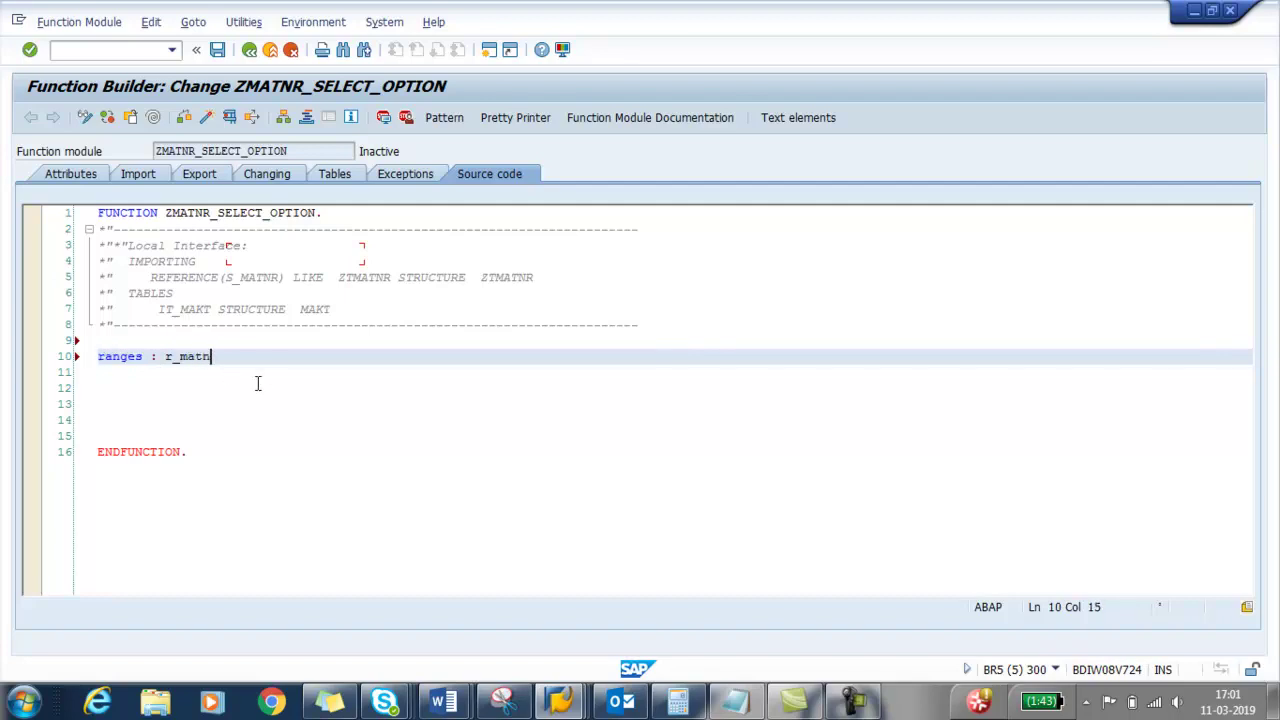
pyautogui.write('r f')
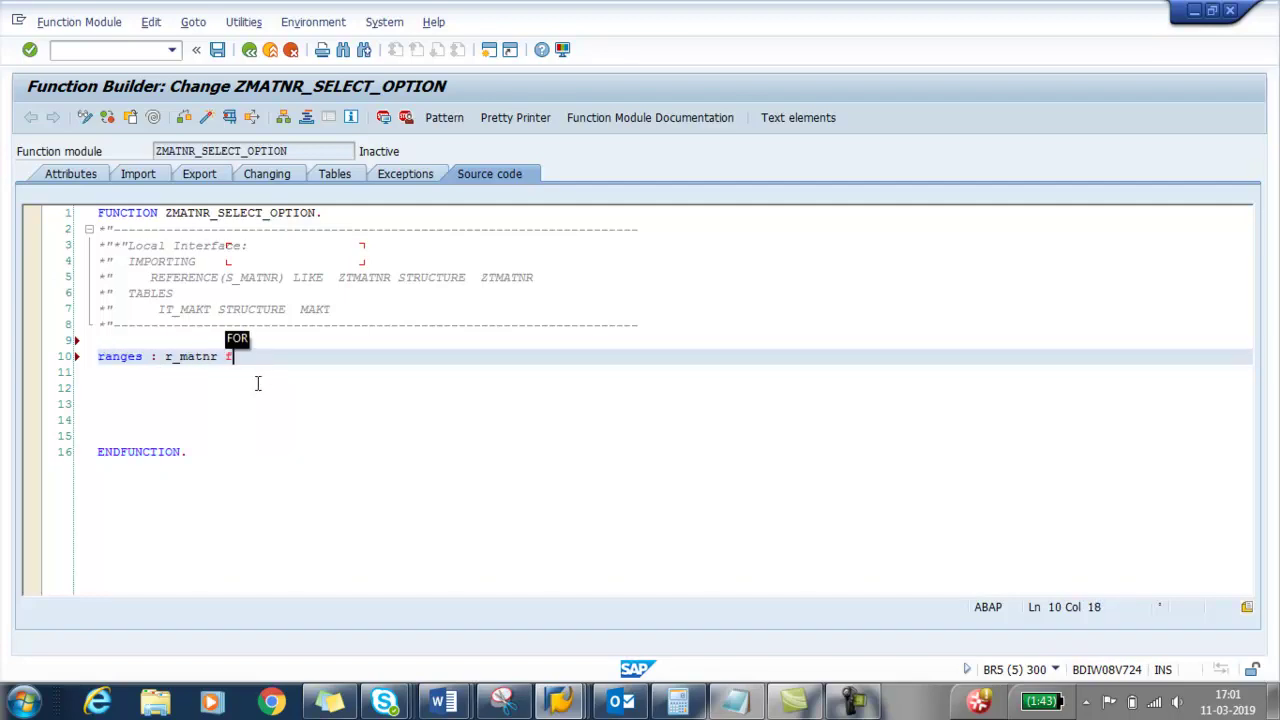
pyautogui.write('or makt')
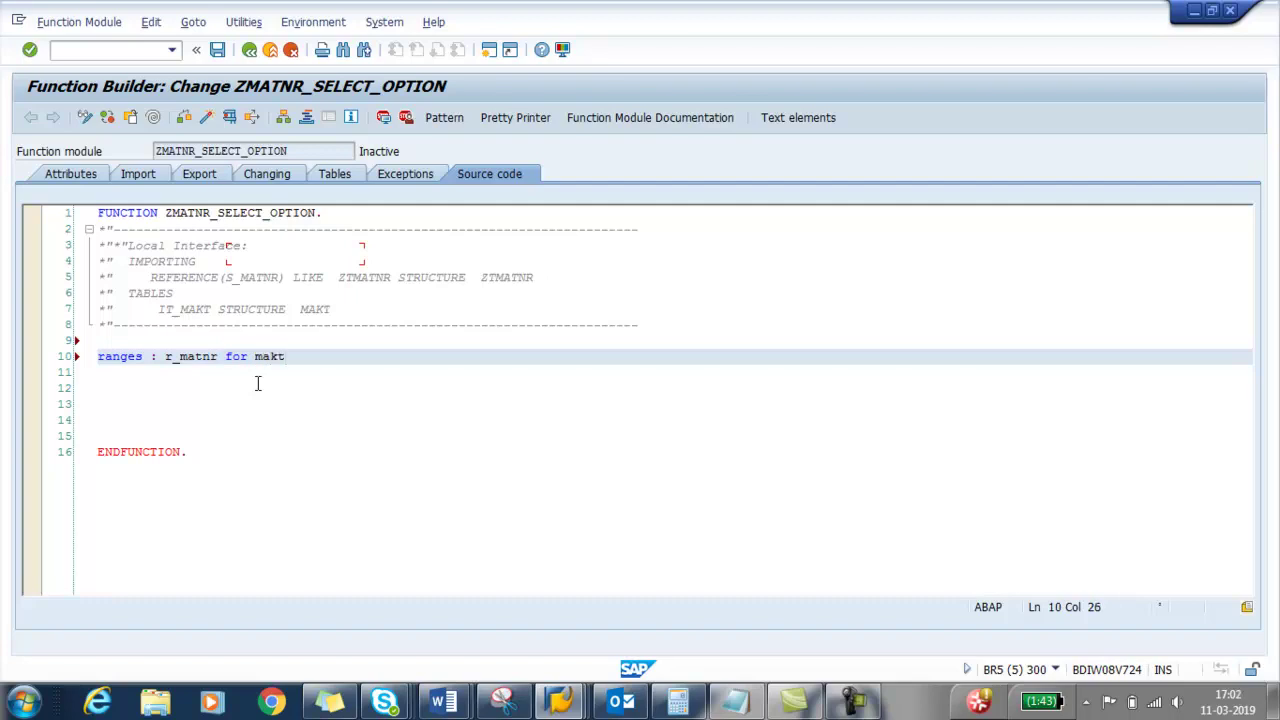
pyautogui.write('-matnr.')
pyautogui.press('Return')
pyautogui.press('Return')
# Insert a LOOP AT S_MATNR … ENDLOOP block from the LOOP template.
pyautogui.write('loo')
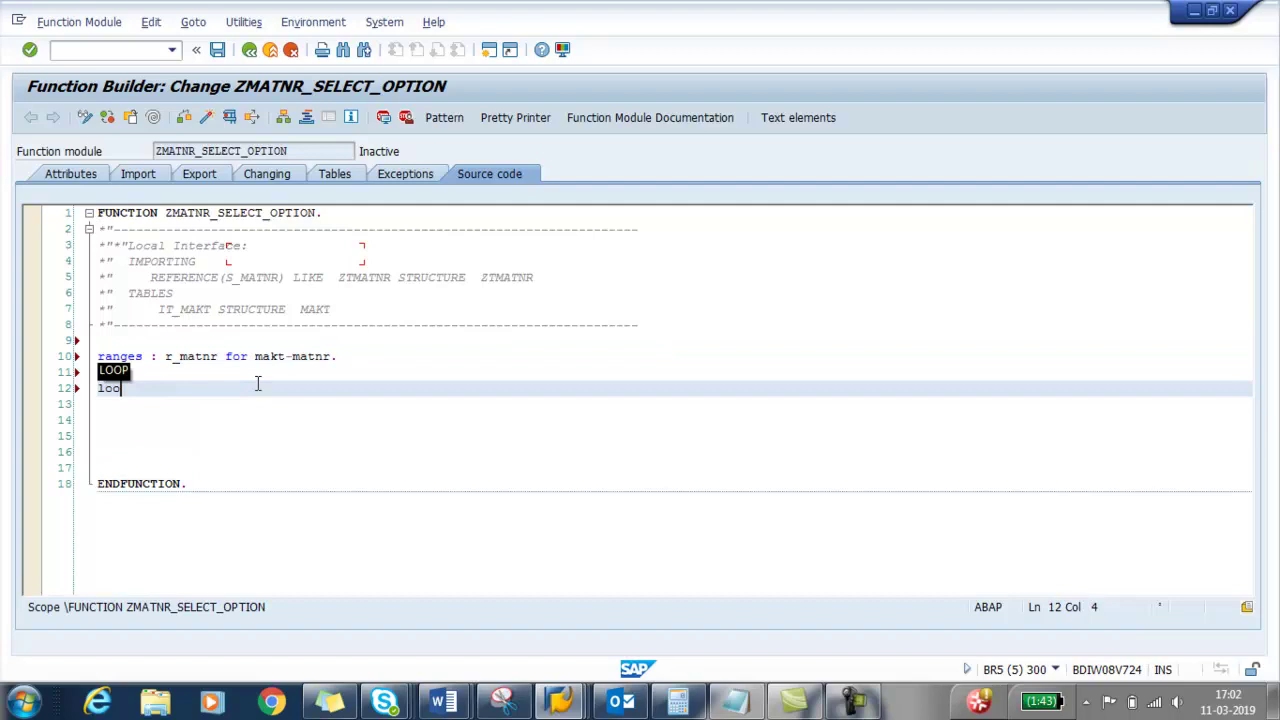
pyautogui.hotkey('shift', 'Return')
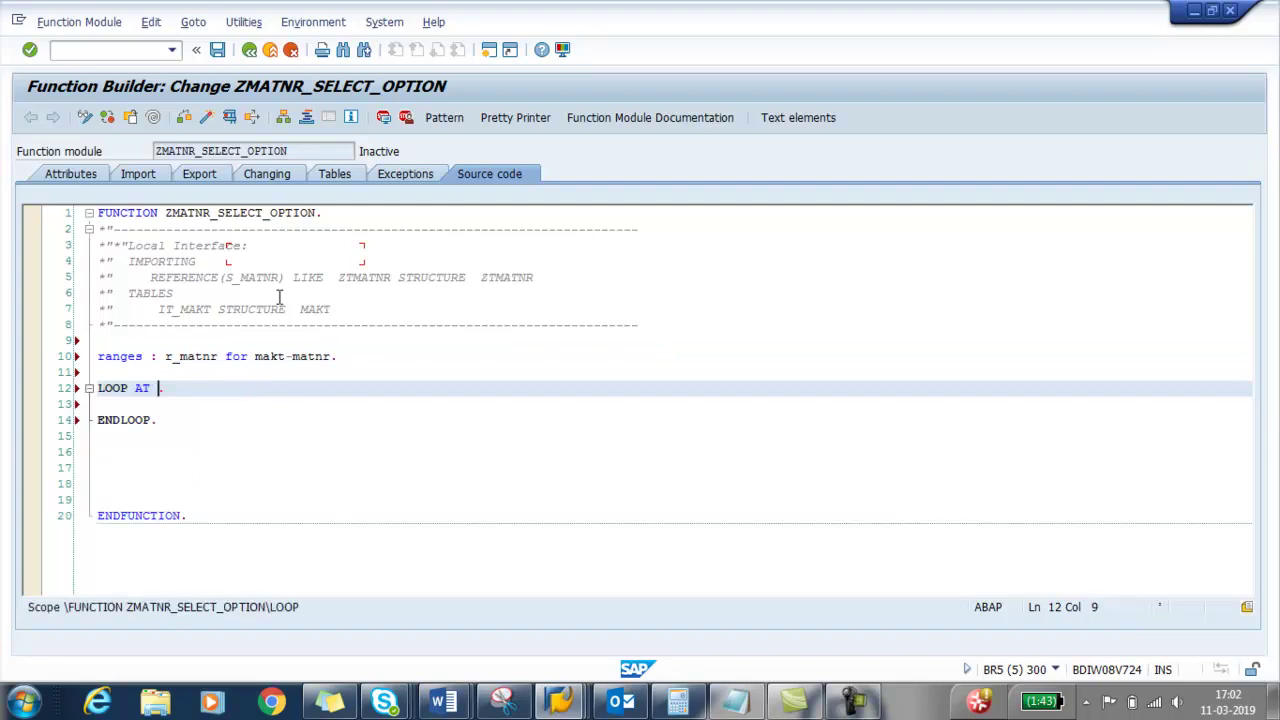
pyautogui.moveTo(281, 278); pyautogui.dragTo(228, 285)
pyautogui.hotkey('ctrl', 'c')
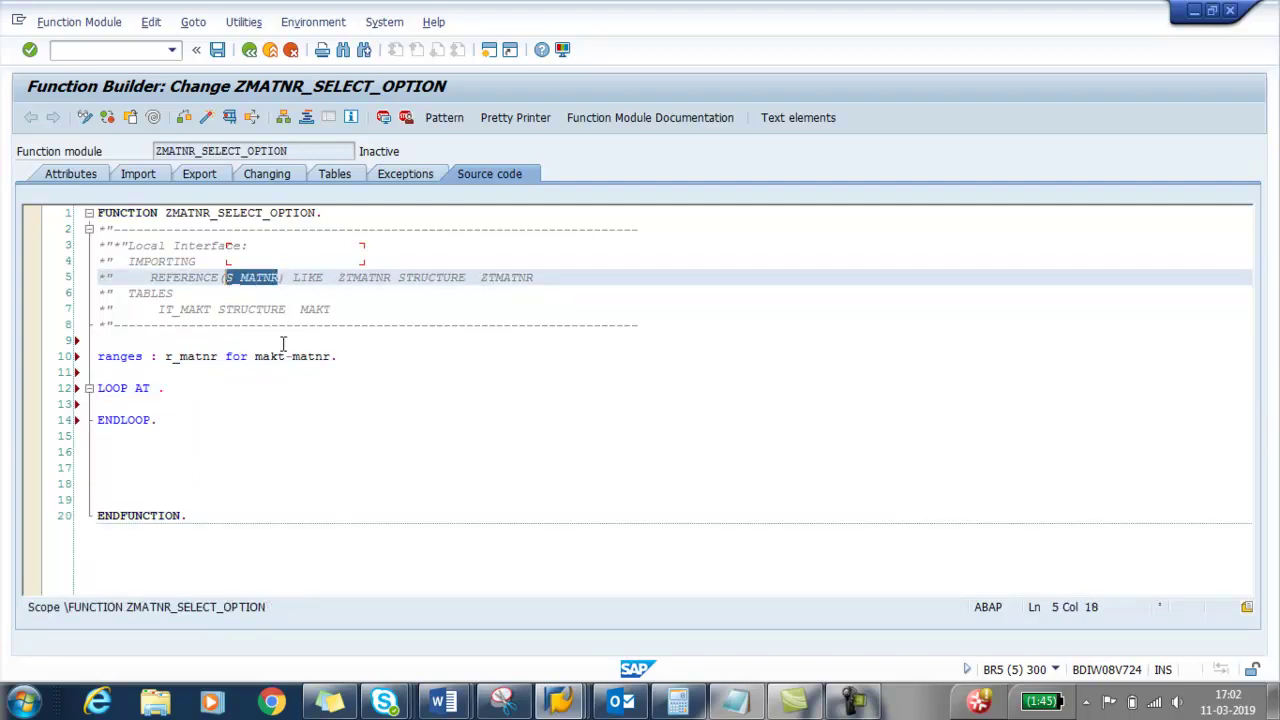
pyautogui.click(158, 388)
pyautogui.hotkey('ctrl', 'v')
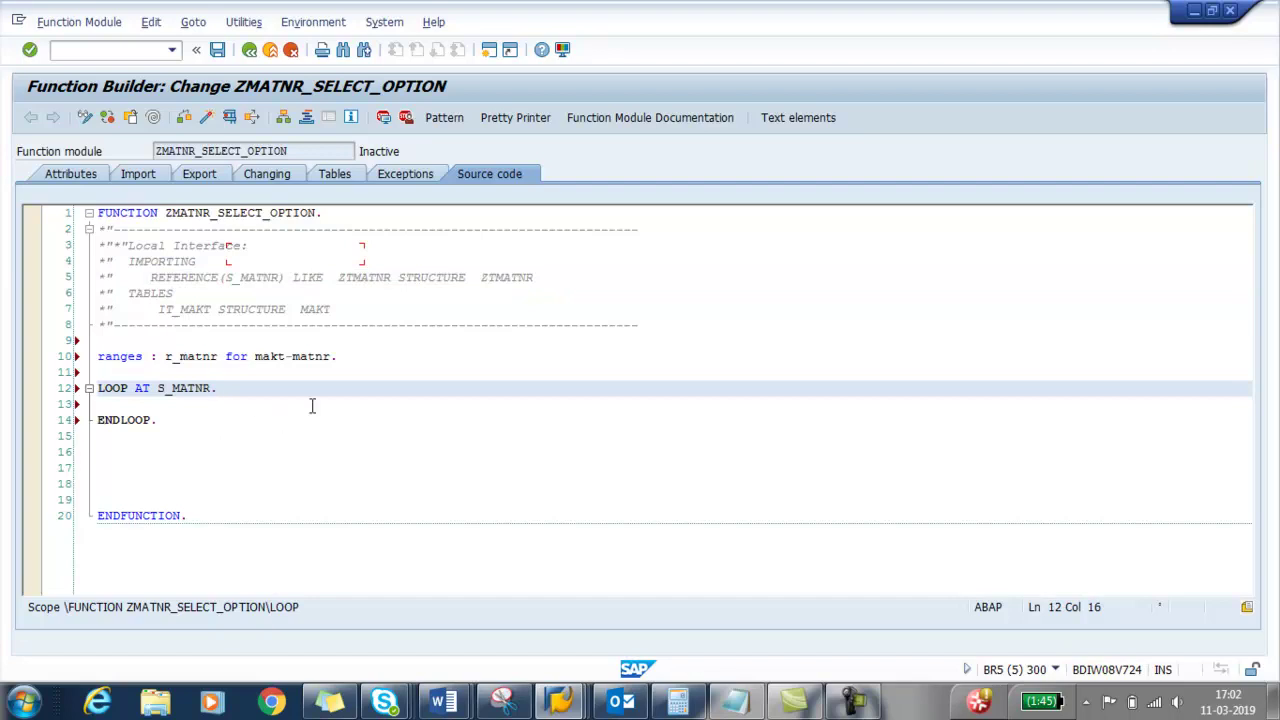
pyautogui.click(137, 342)
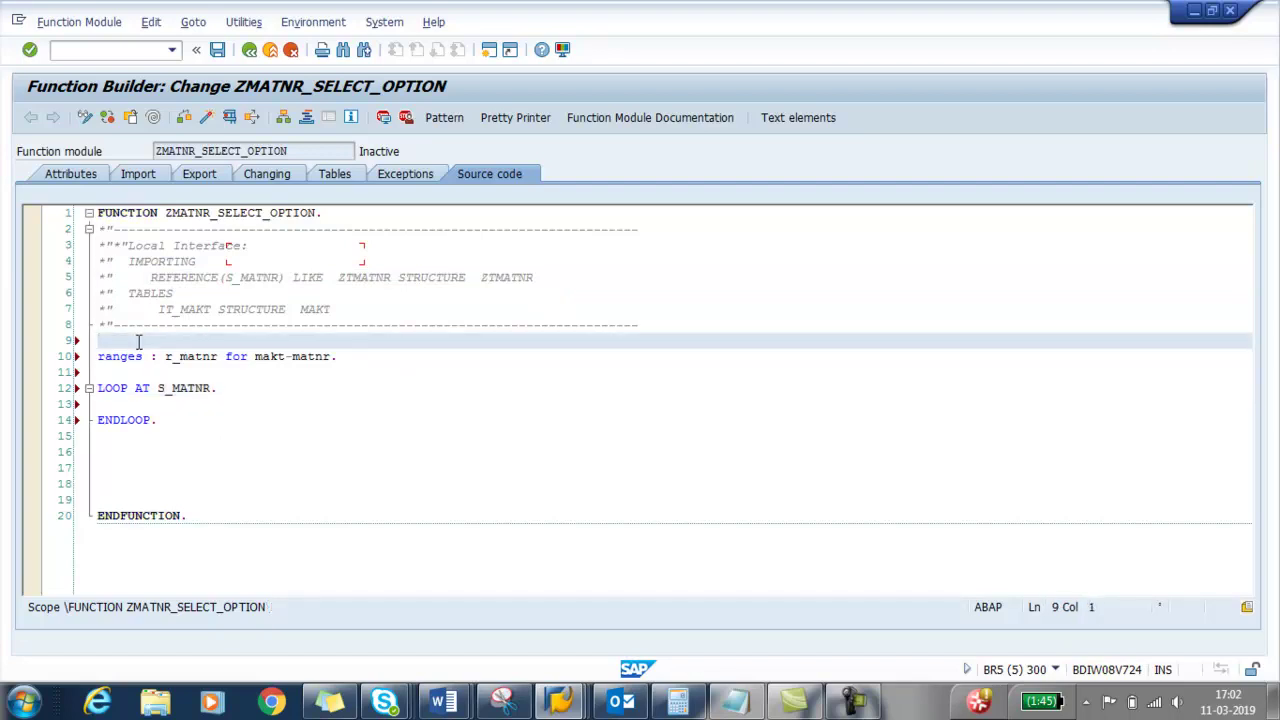
# Declare work area 'DATA ls_matnr LIKE LINE OF S_MATNR.'.
pyautogui.write('Da')
pyautogui.press('Tab')
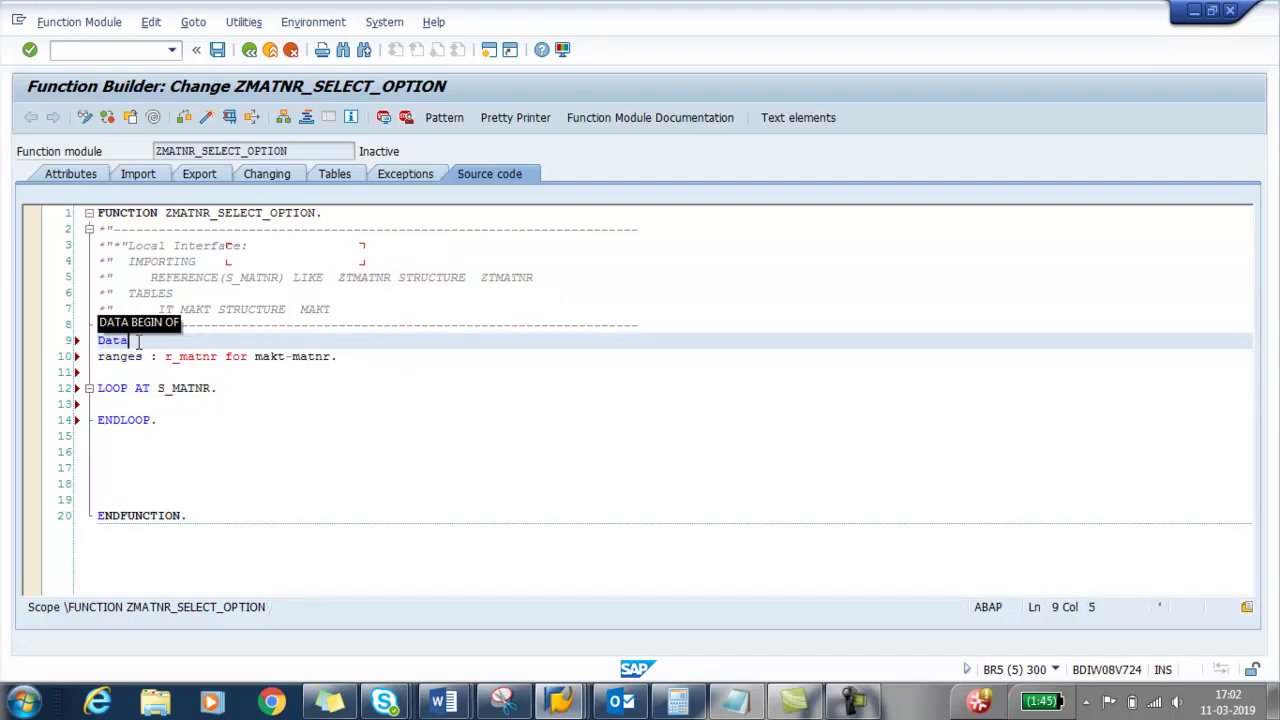
pyautogui.press('Tab')
pyautogui.press('BackSpace')
pyautogui.press('BackSpace')
pyautogui.press('BackSpace')
pyautogui.press('BackSpace')
pyautogui.press('BackSpace')
pyautogui.press('BackSpace')
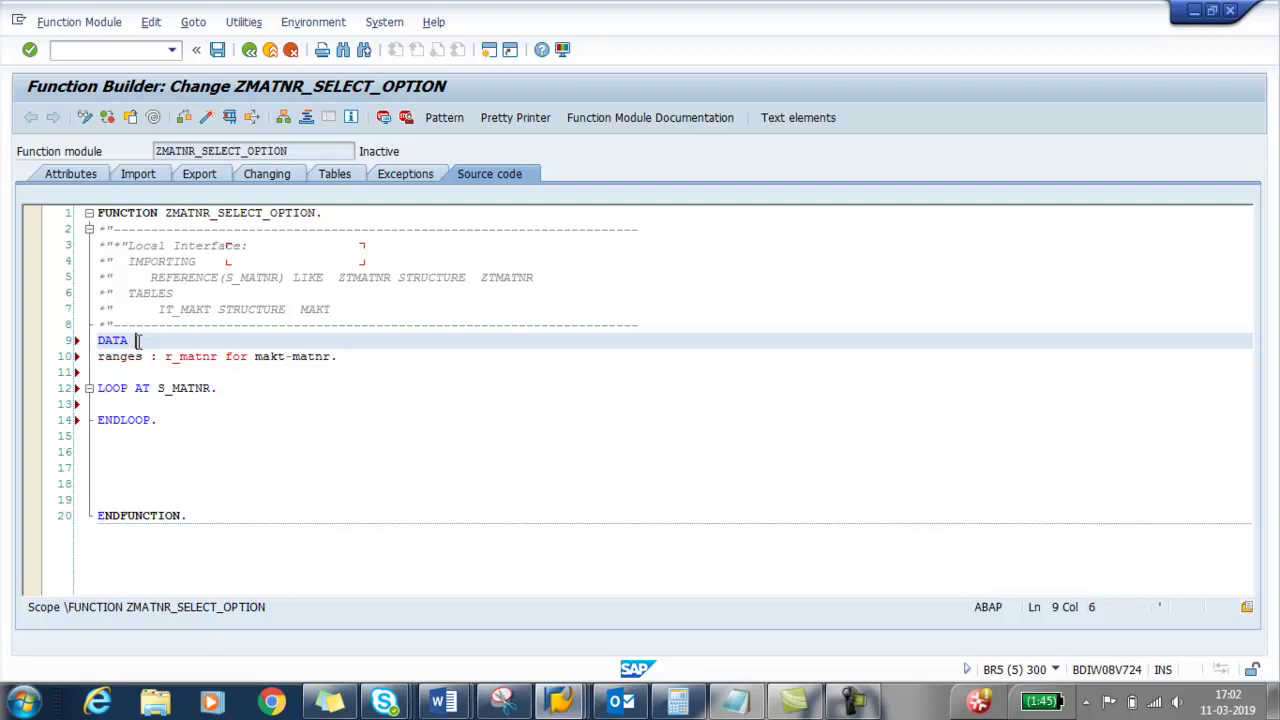
pyautogui.press('BackSpace')
pyautogui.write('ls_ma')
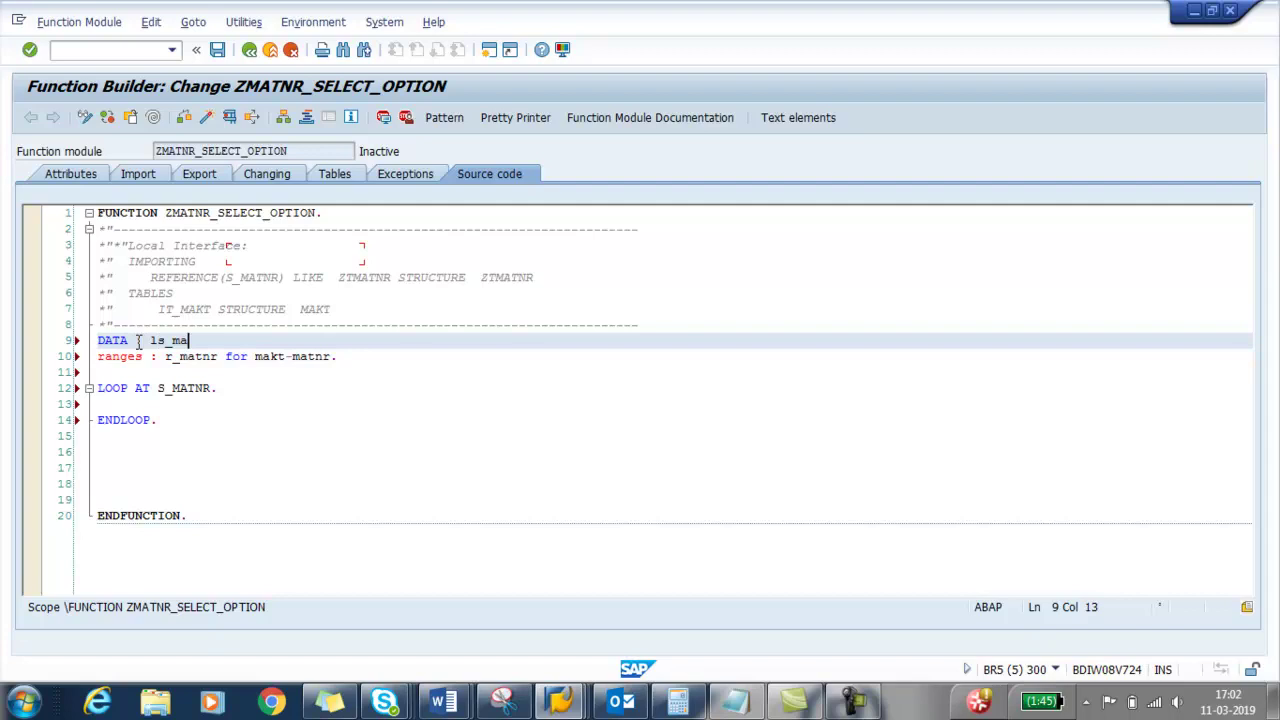
pyautogui.press('BackSpace')
pyautogui.write('at')
pyautogui.write('nr l')
pyautogui.write('ik')
pyautogui.press('Tab')
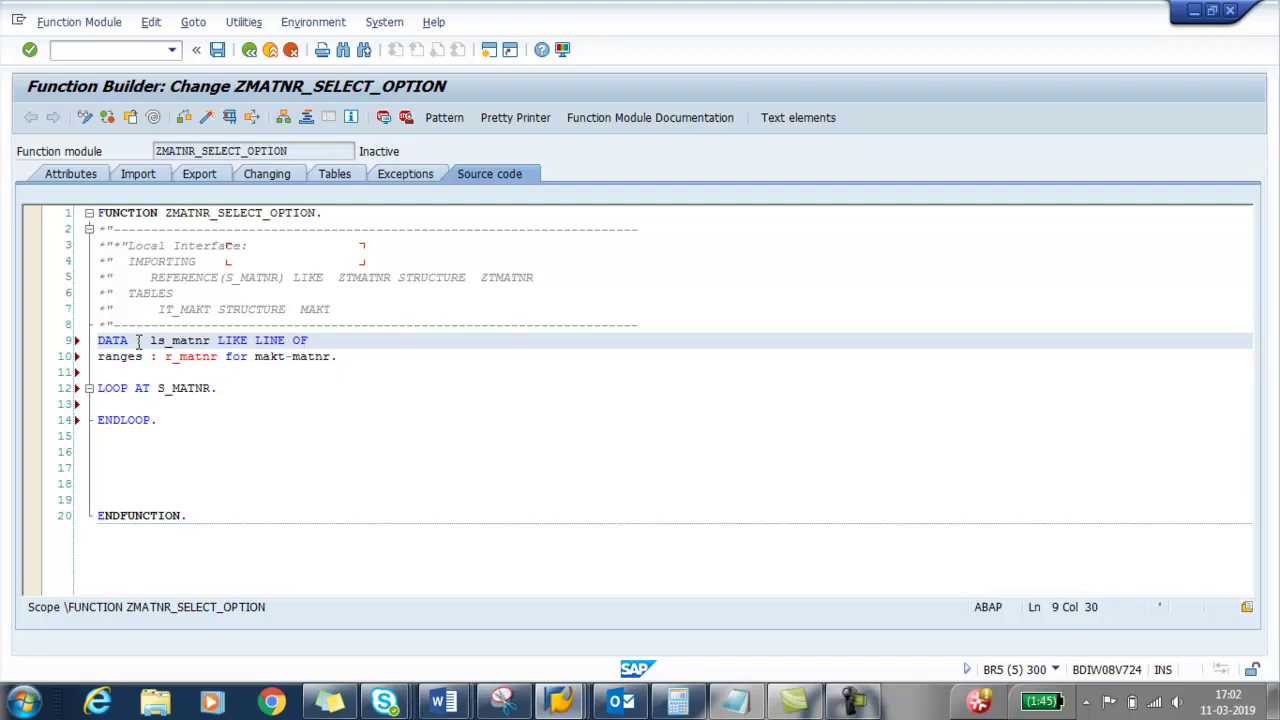
pyautogui.moveTo(281, 278); pyautogui.dragTo(226, 279)
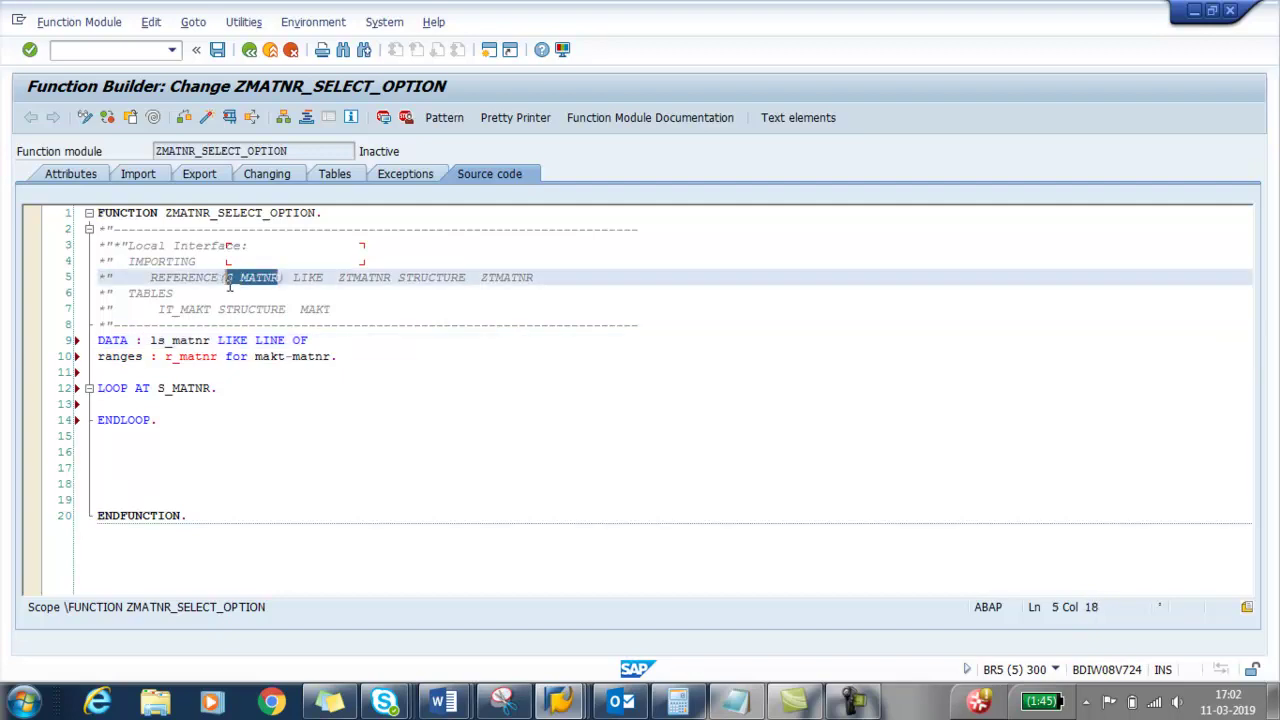
pyautogui.hotkey('ctrl', 'c')
pyautogui.click(400, 341)
pyautogui.hotkey('ctrl', 'v')
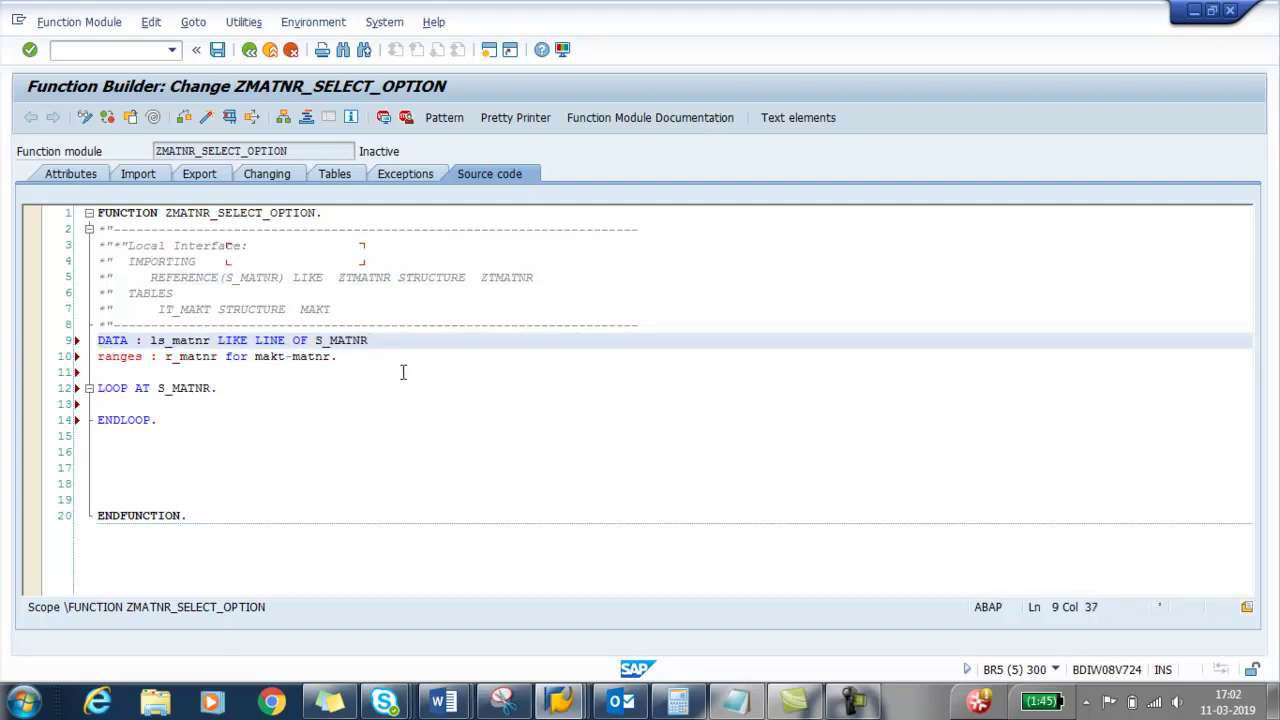
pyautogui.write('.')
# Add INTO to the LOOP AT S_MATNR statement, target still blank.
pyautogui.click(221, 389)
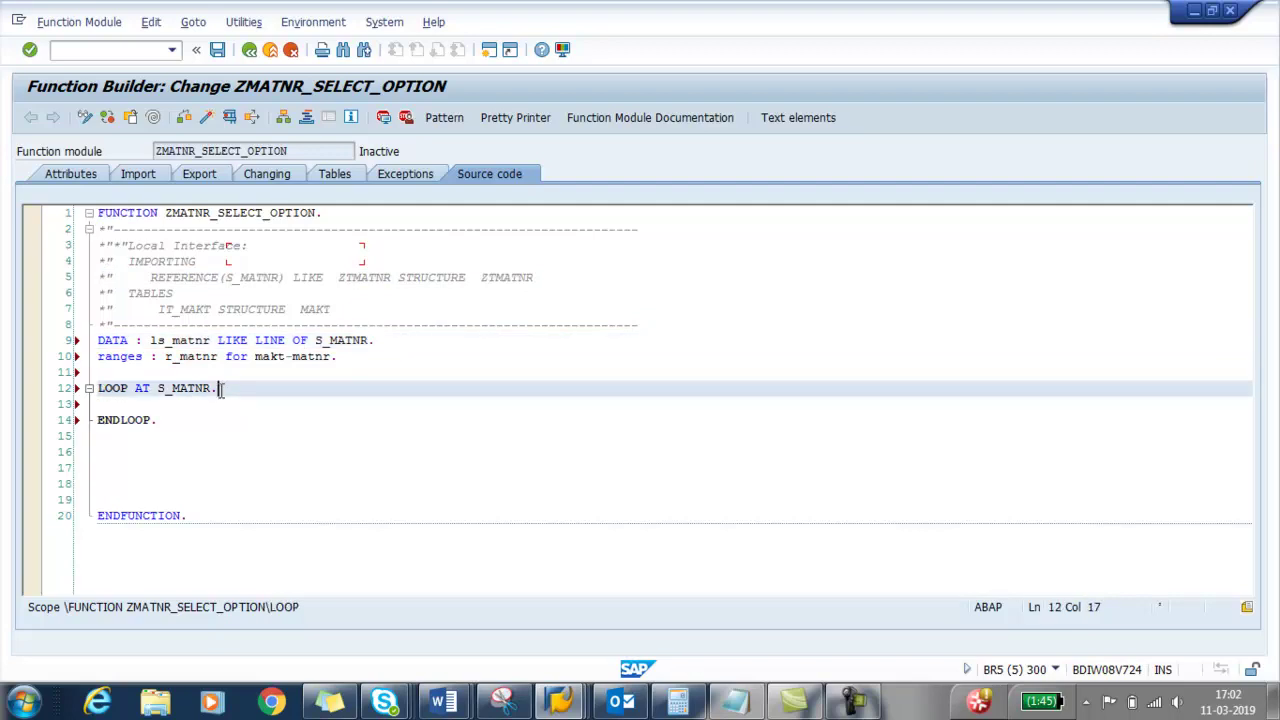
pyautogui.press('Left')
pyautogui.write('INTO')
pyautogui.moveTo(217, 357); pyautogui.dragTo(166, 357)
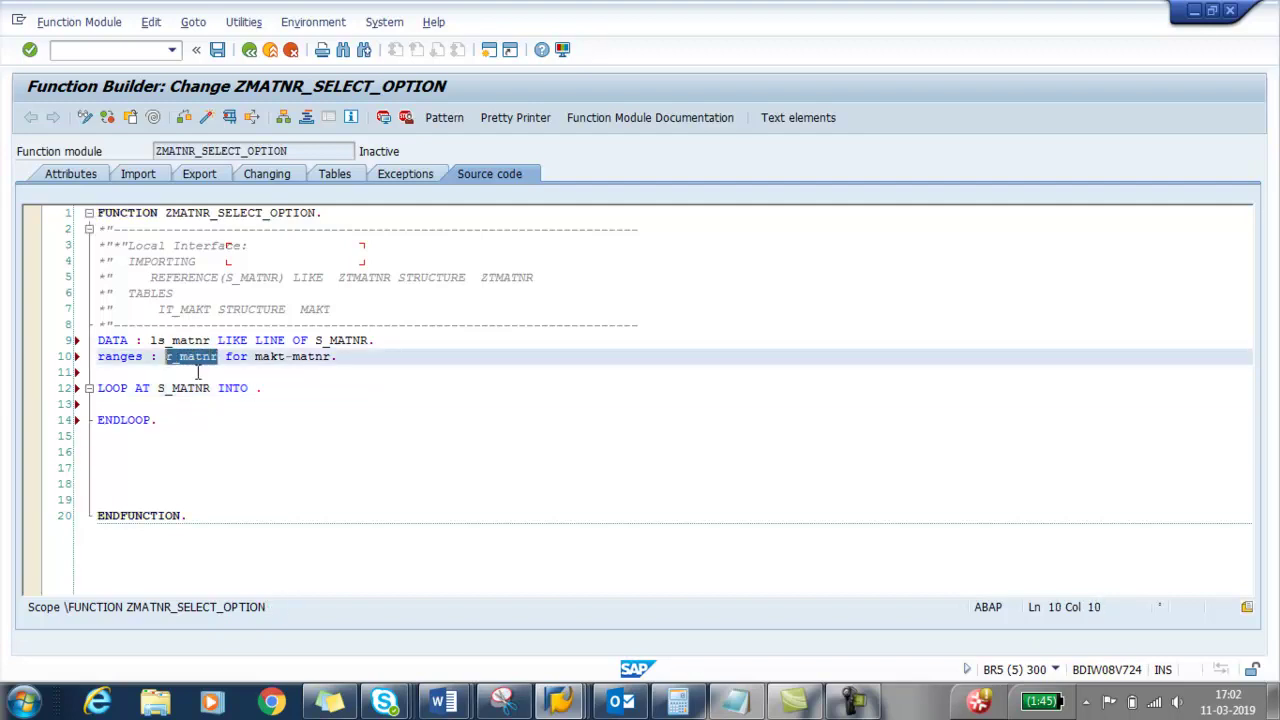
pyautogui.doubleClick(180, 388)
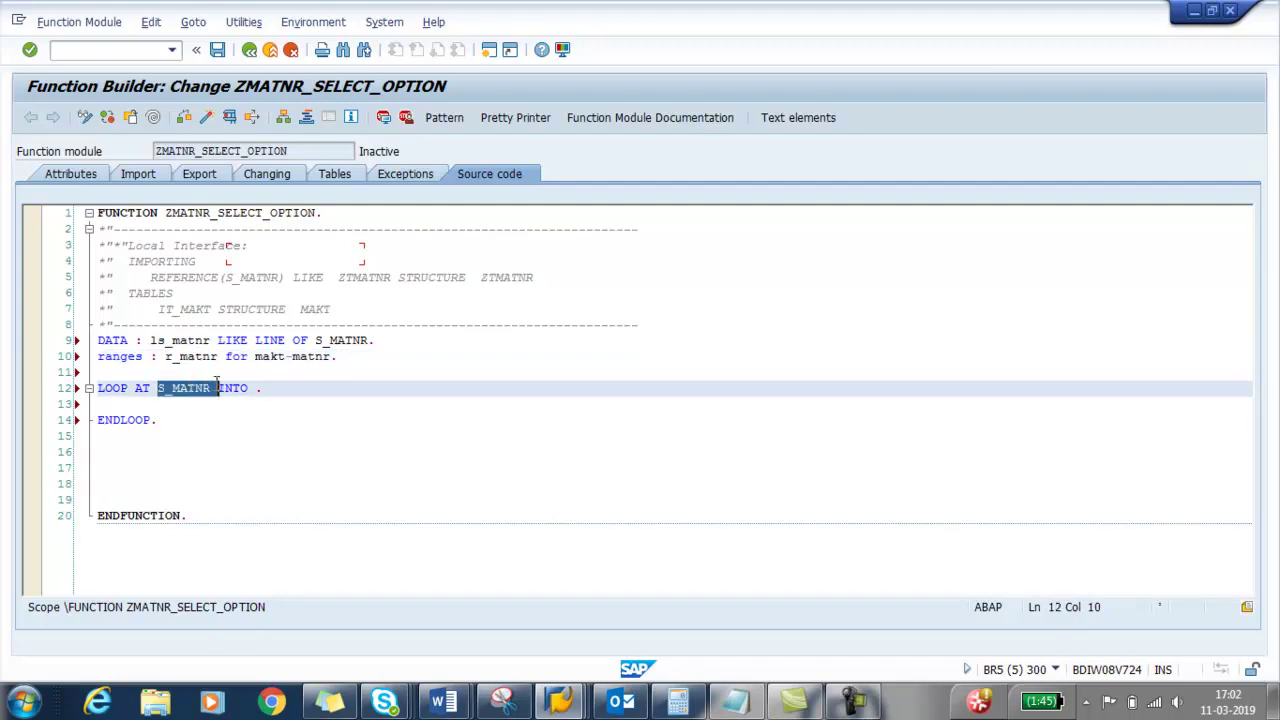
pyautogui.moveTo(219, 277); pyautogui.dragTo(288, 277)
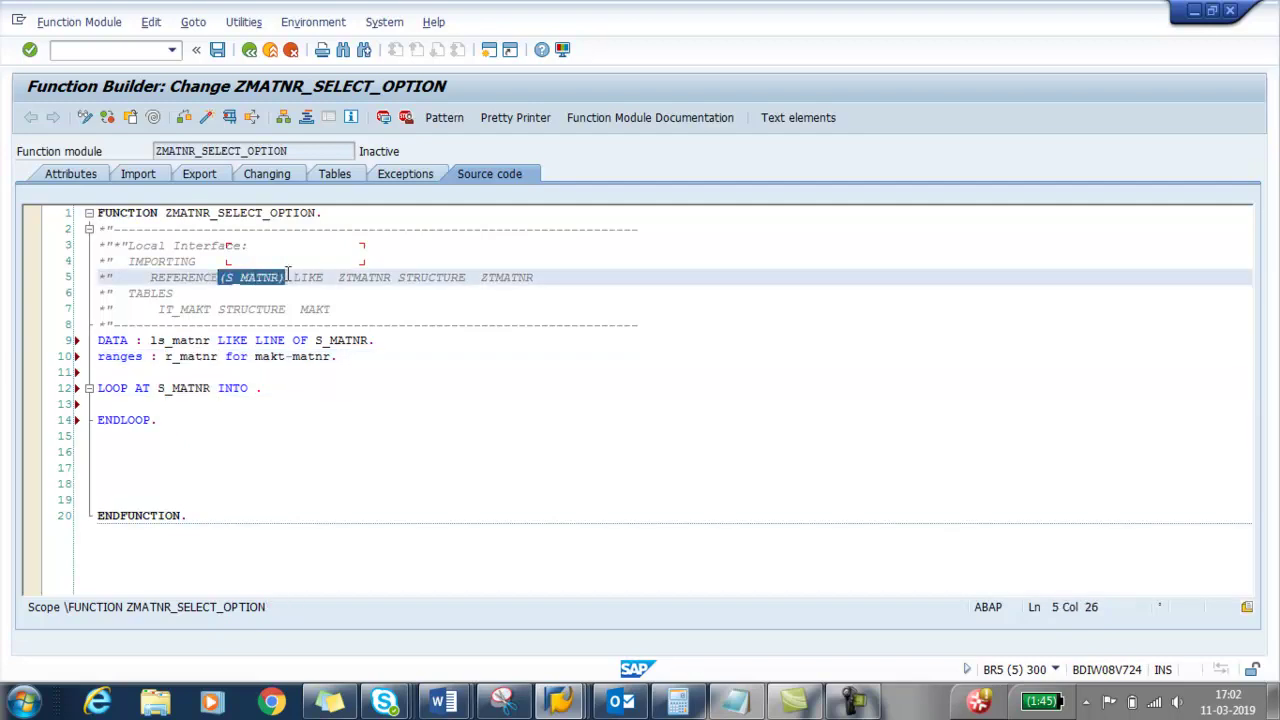
pyautogui.moveTo(222, 357); pyautogui.dragTo(166, 357)
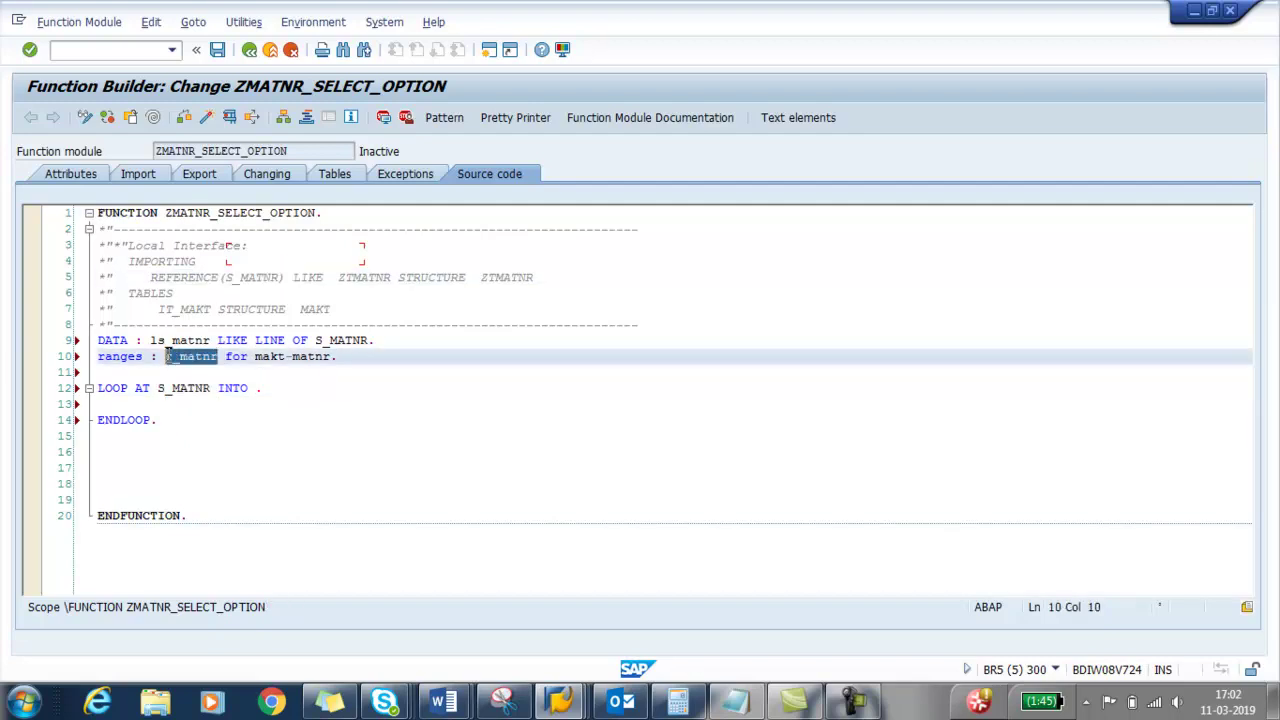
pyautogui.click(256, 388)
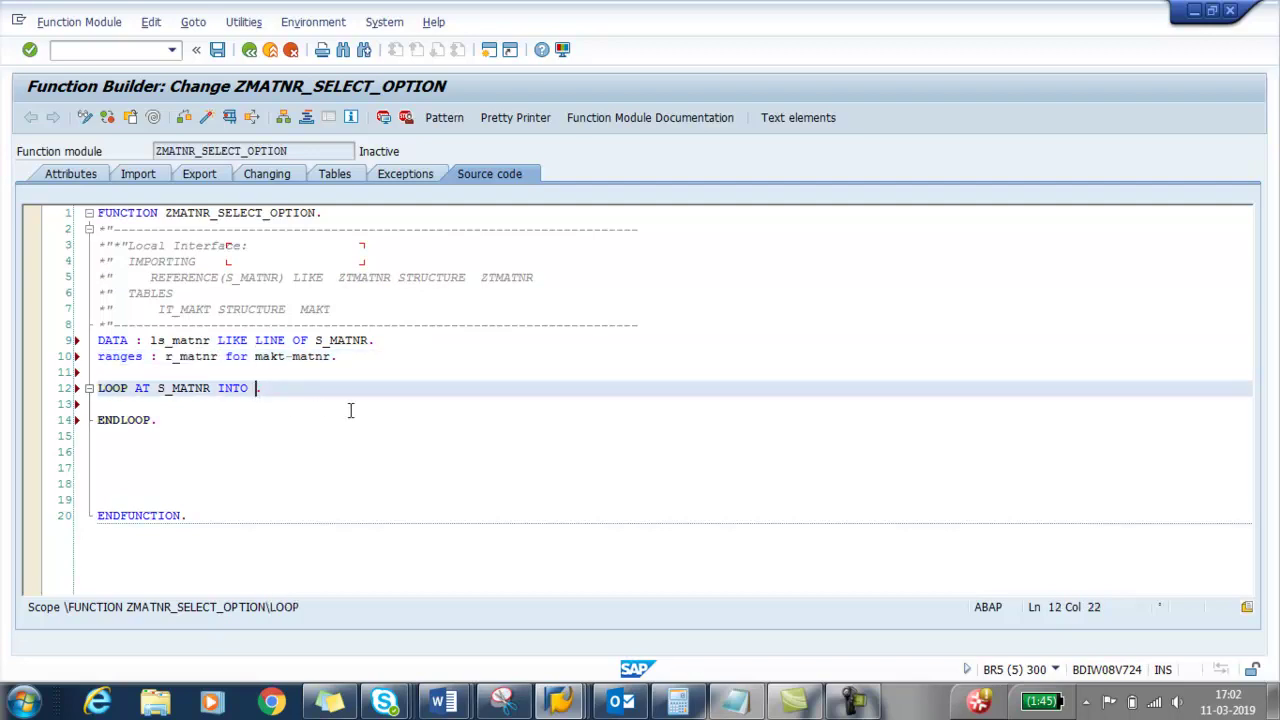
# Complete LOOP AT S_MATNR INTO ls_matnr and start an r_matnr- line inside the loop.
pyautogui.write('ls_')
pyautogui.write('m')
pyautogui.write('atnr')
pyautogui.click(355, 395)
pyautogui.press('Return')
pyautogui.press('Return')
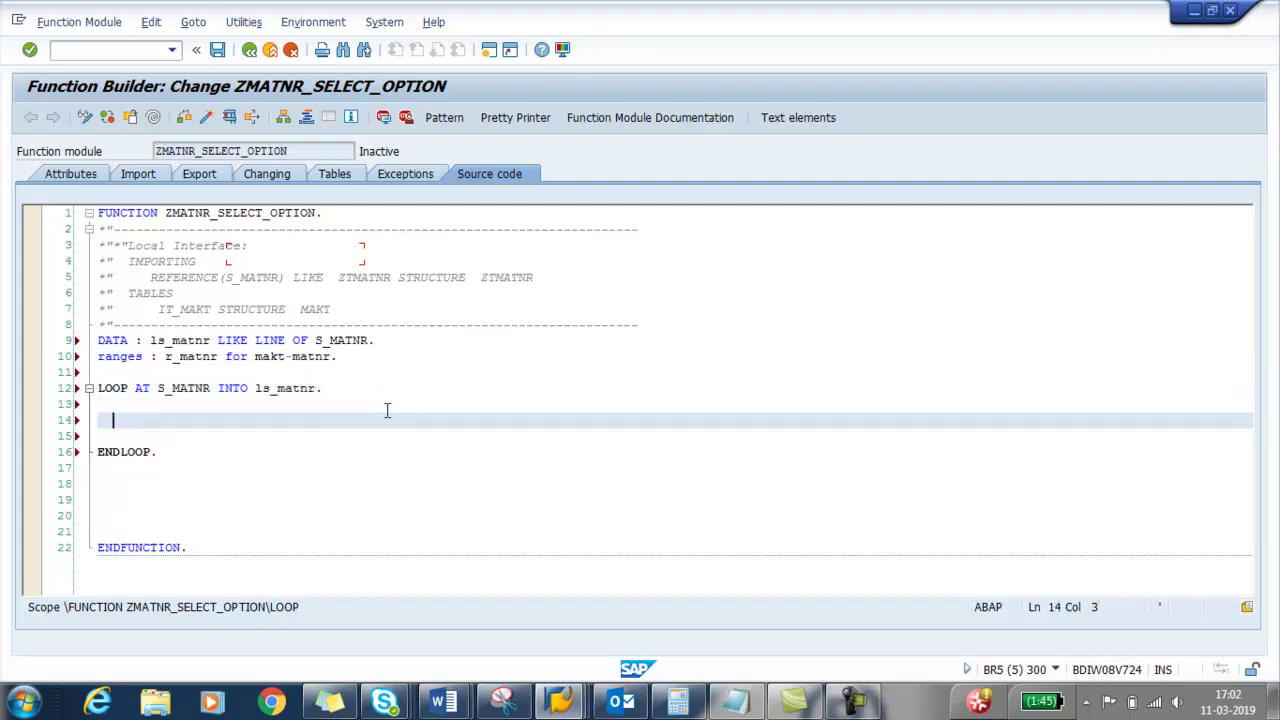
pyautogui.doubleClick(218, 358)
pyautogui.click(148, 405)
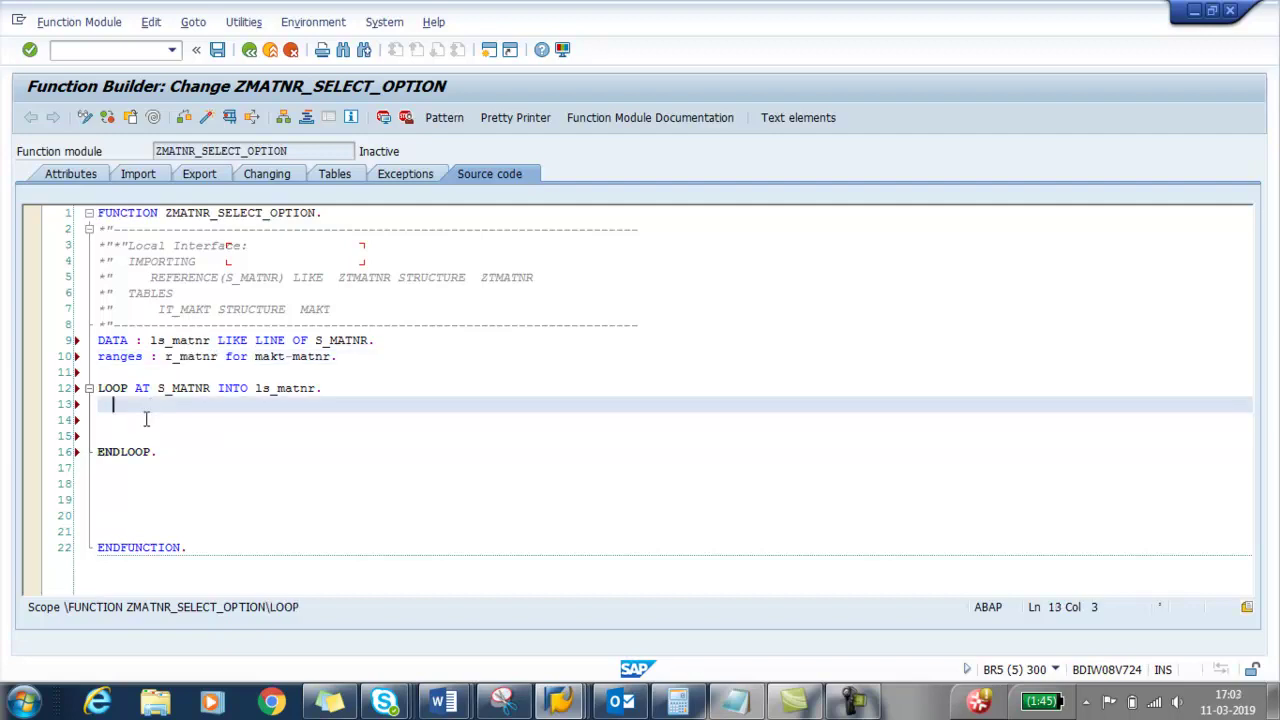
pyautogui.hotkey('ctrl', 'v')
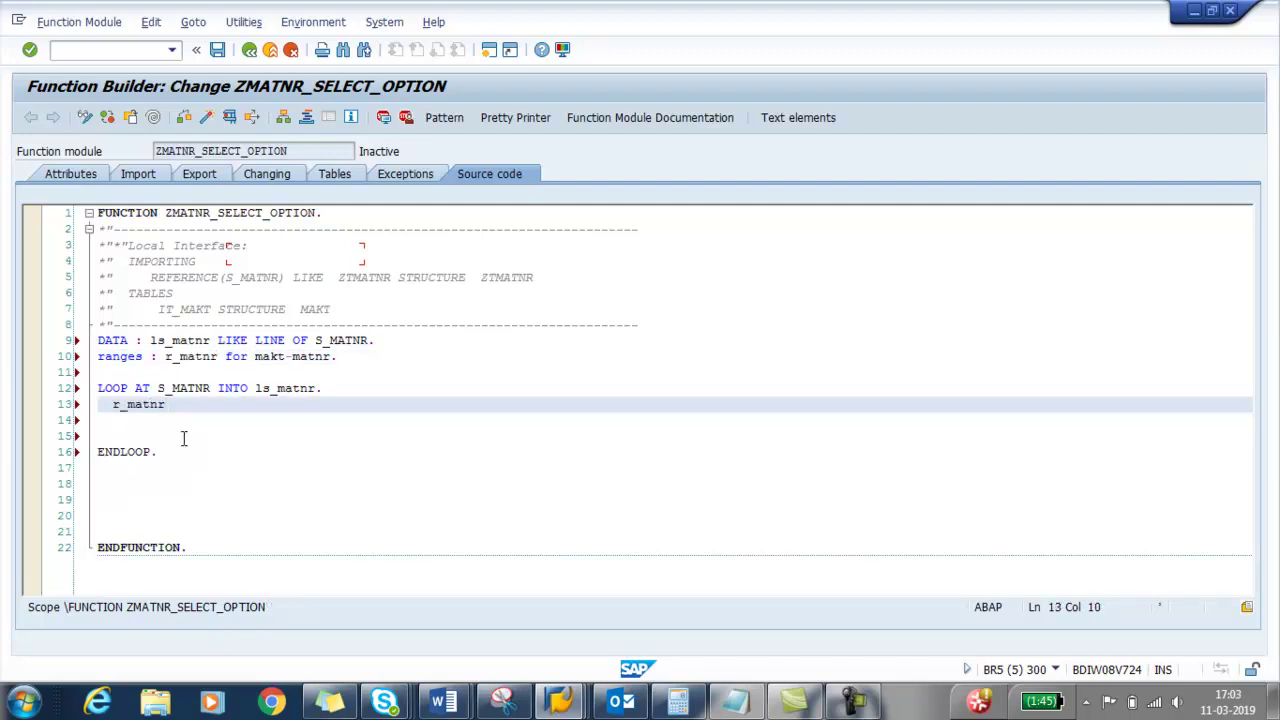
pyautogui.write('-')
# Check the range fields in the Debugger and write r_matnr-SIGN.
pyautogui.hotkey('alt', 'Tab')
pyautogui.hotkey('alt', 'Tab')
pyautogui.click(560, 700)
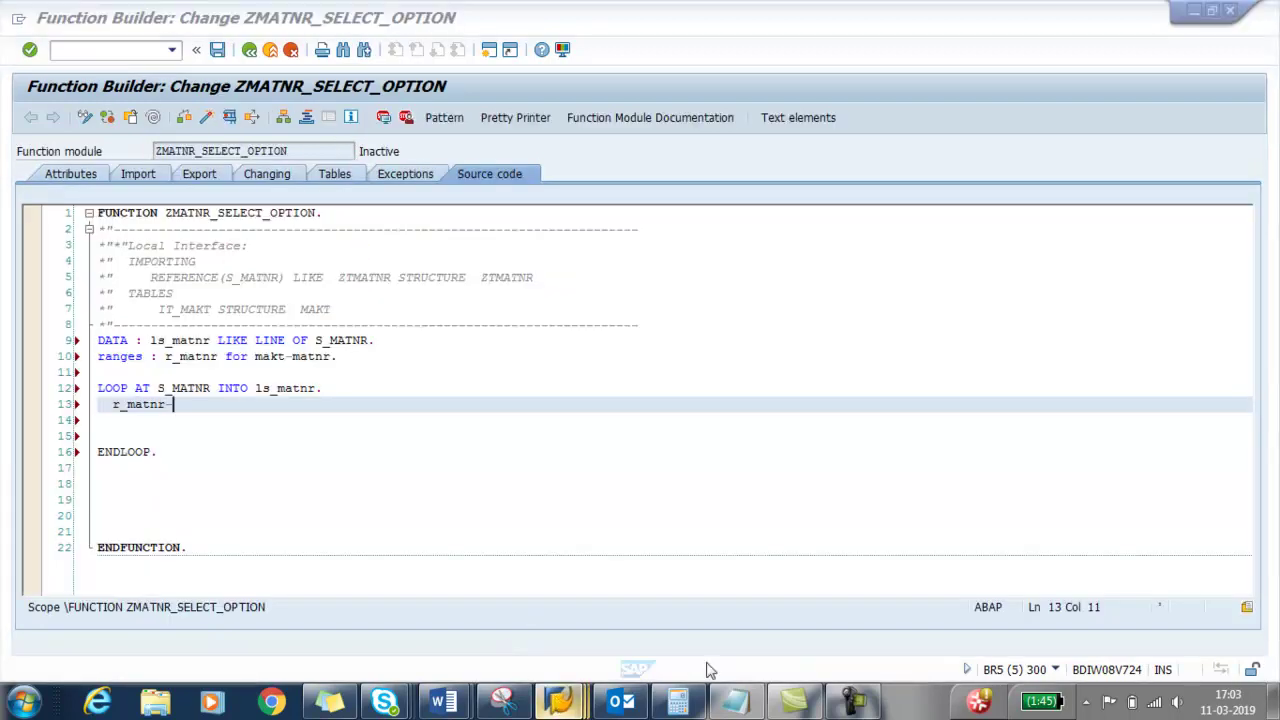
pyautogui.click(812, 638)
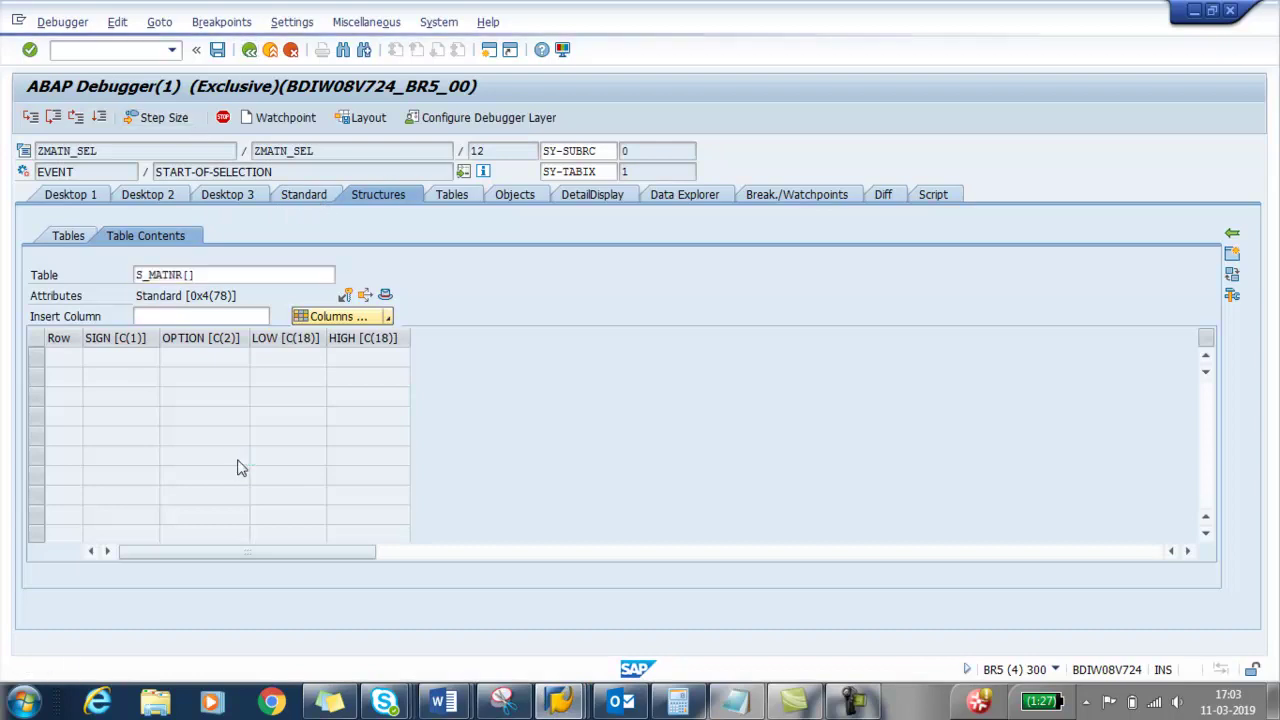
pyautogui.hotkey('alt', 'Tab')
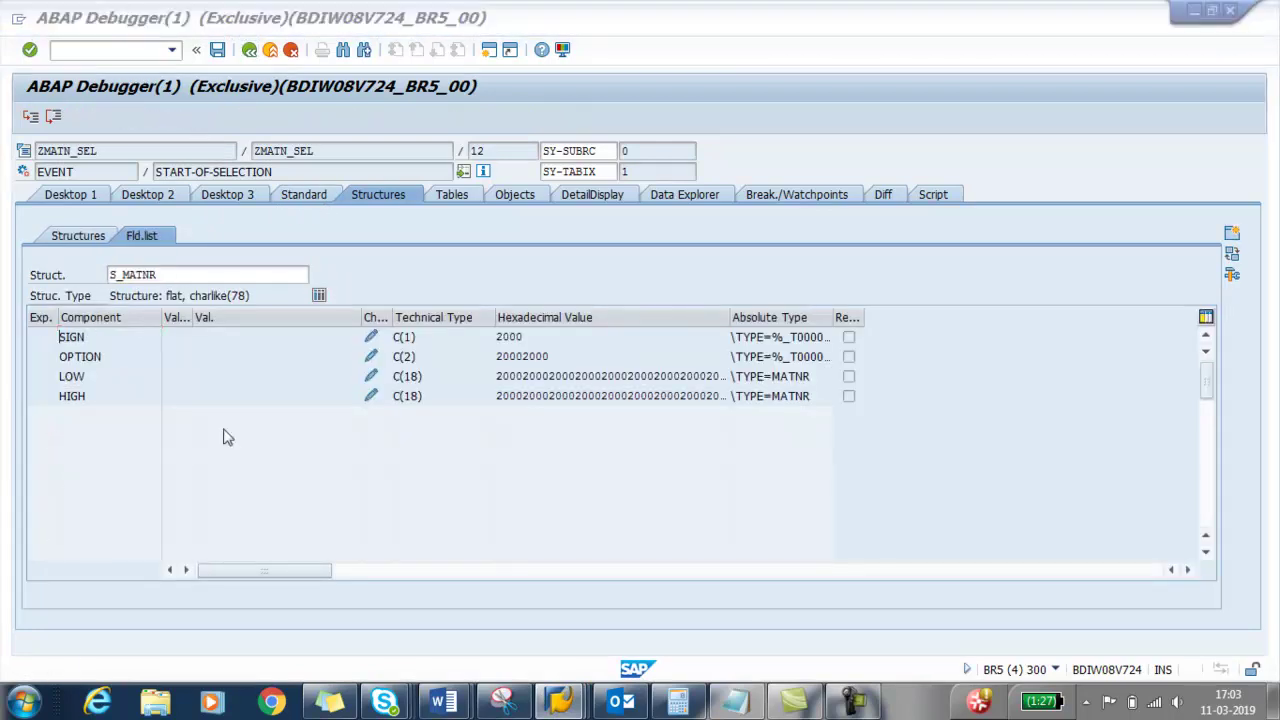
pyautogui.write('SIGN')
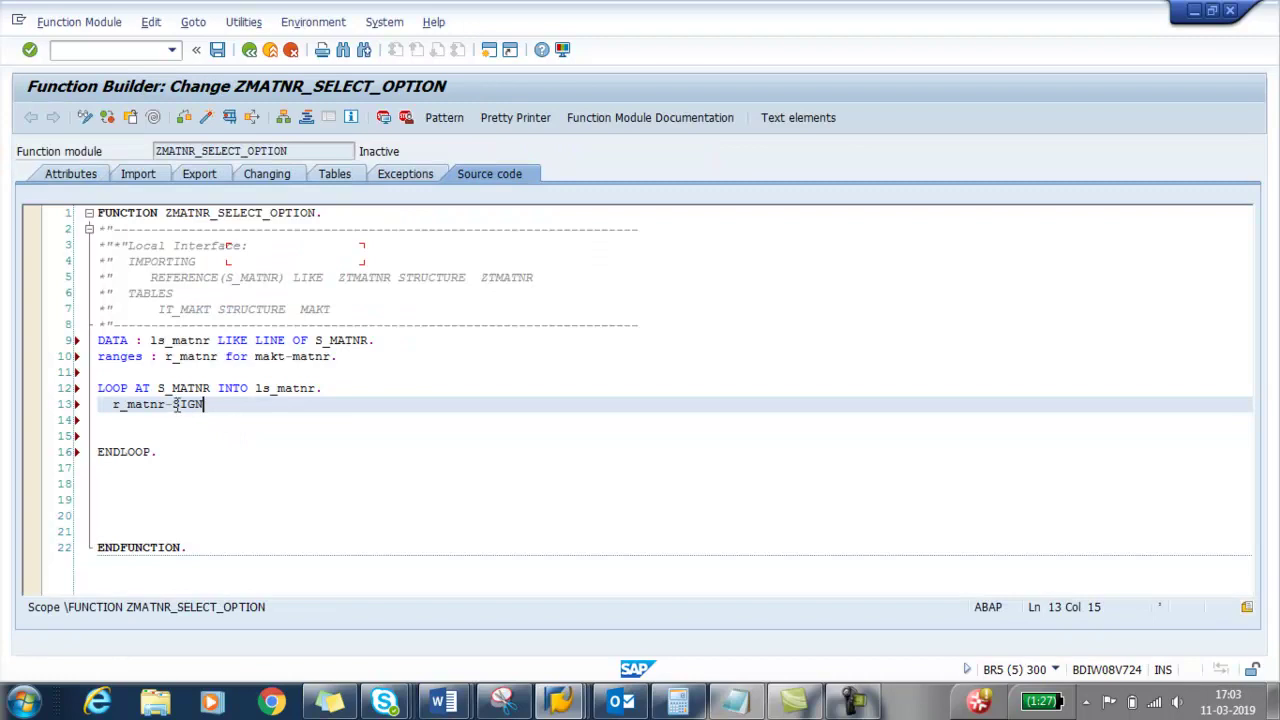
# Copy r_matnr- onto three more lines for OPTION, LOW and HIGH.
pyautogui.click(174, 404)
pyautogui.moveTo(174, 404); pyautogui.dragTo(113, 404)
pyautogui.hotkey('ctrl', 'c')
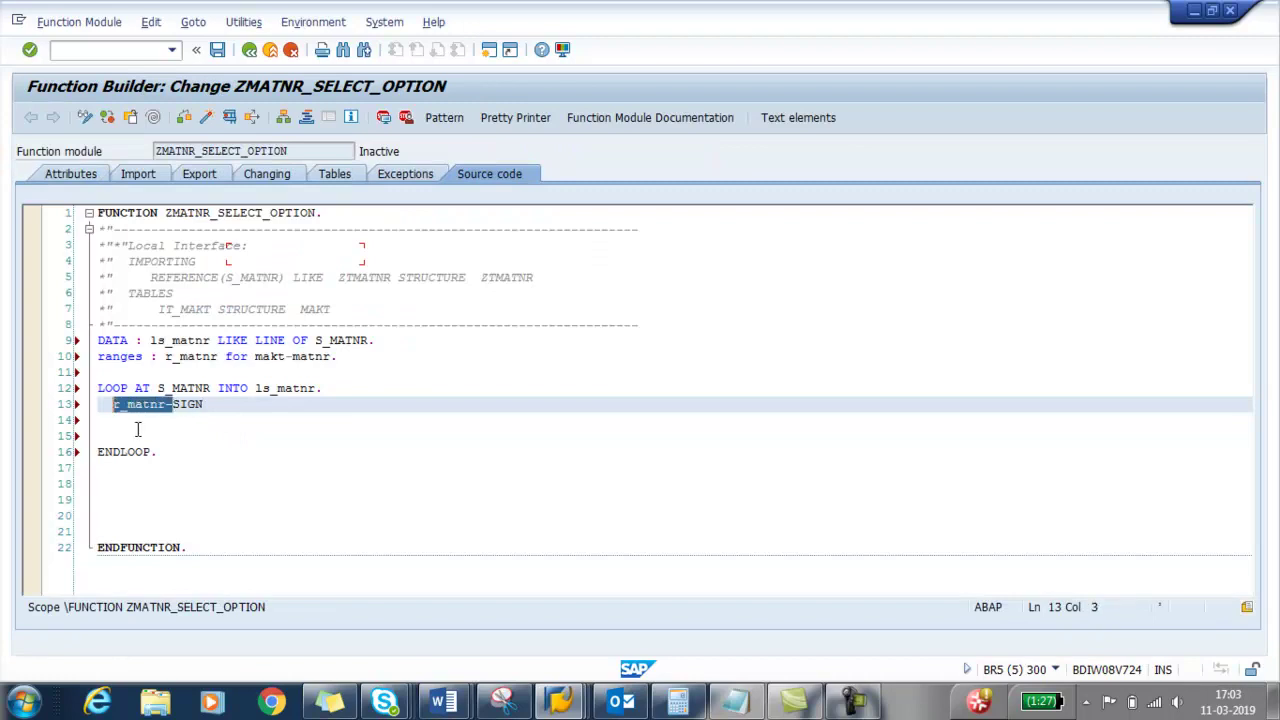
pyautogui.press('Down')
pyautogui.hotkey('ctrl', 'v')
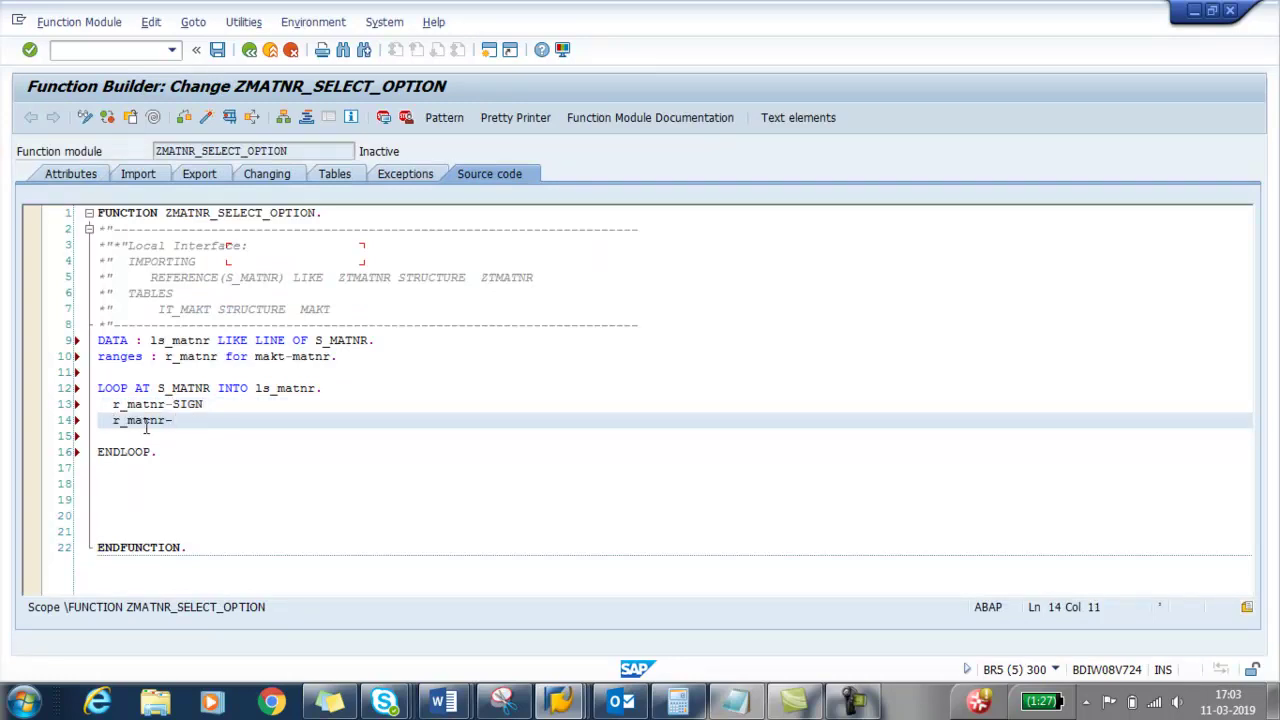
pyautogui.press('Return')
pyautogui.hotkey('ctrl', 'v')
pyautogui.press('Return')
pyautogui.hotkey('ctrl', 'v')
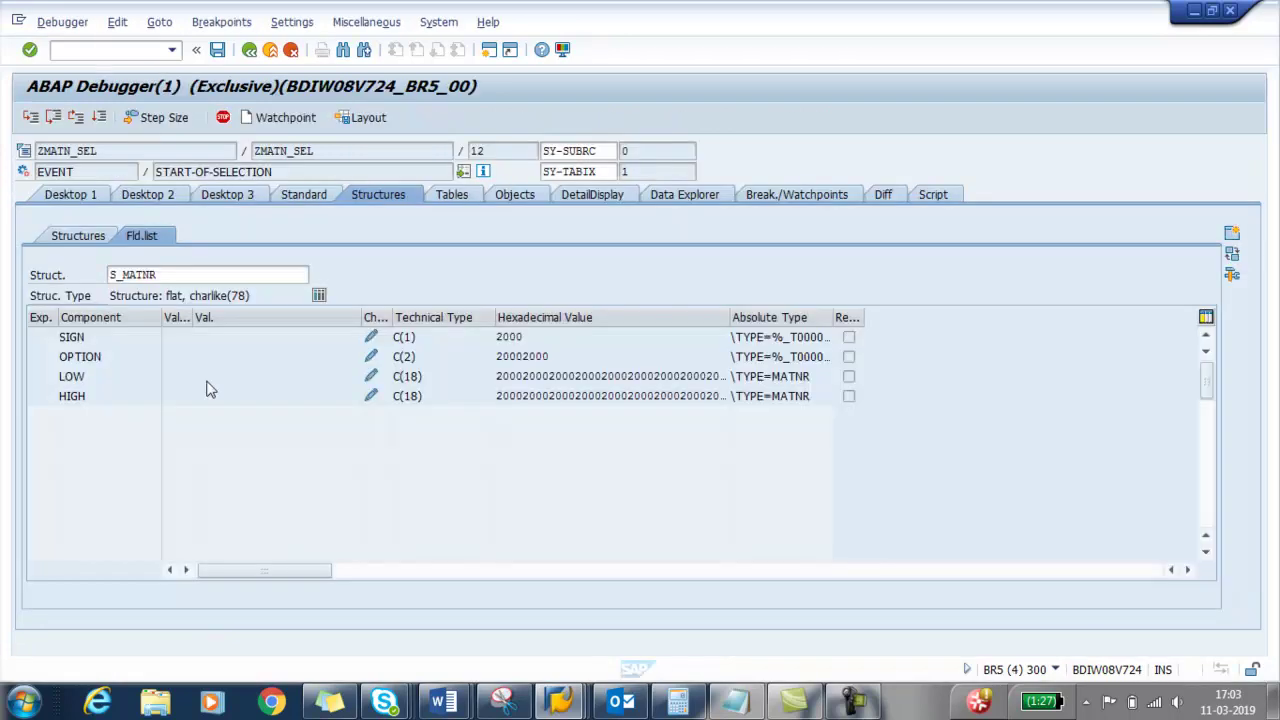
pyautogui.doubleClick(45, 358)
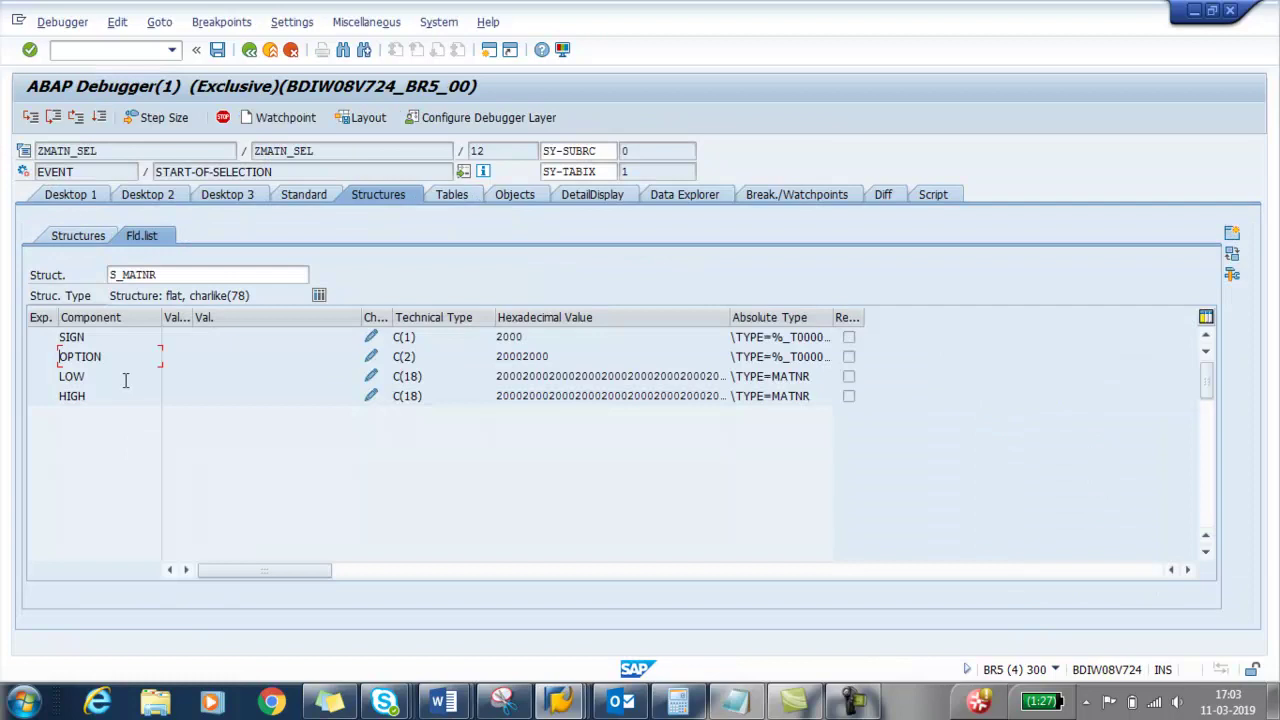
pyautogui.doubleClick(96, 376)
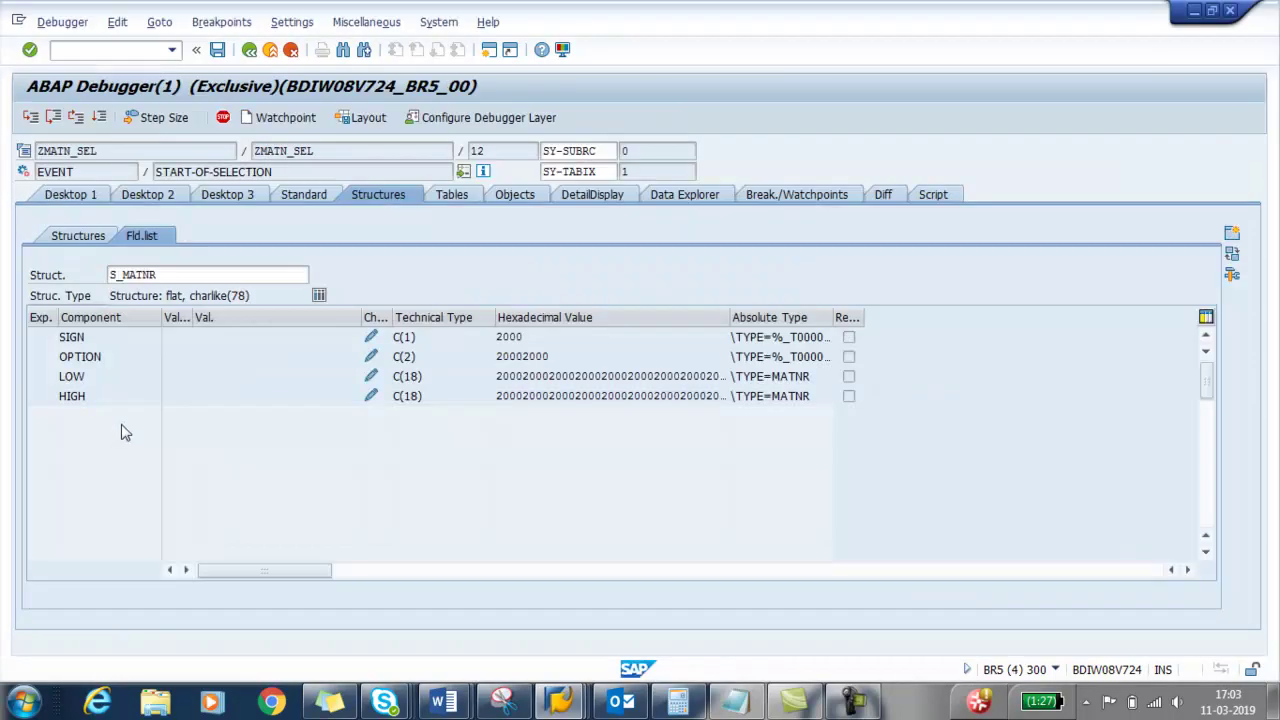
pyautogui.doubleClick(100, 398)
# Finish the HIGH line and assign r_matnr-sign = ls_matnr-sign.
pyautogui.write('HIGH')
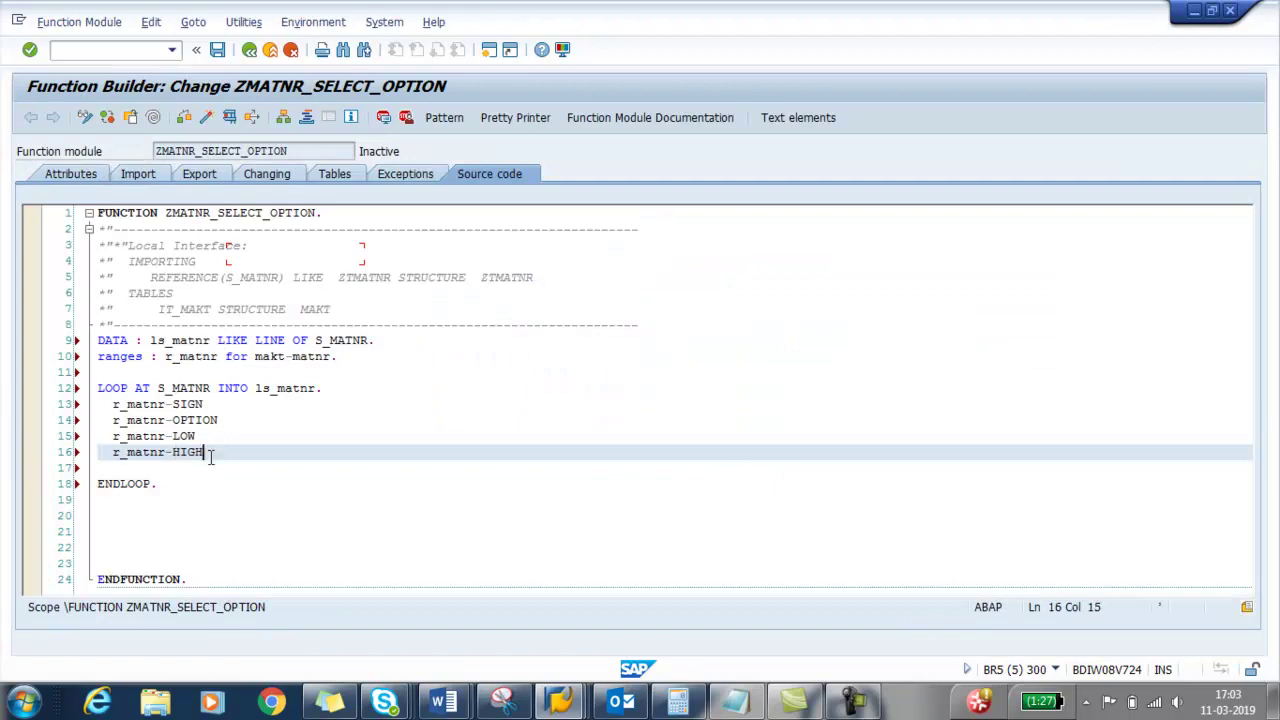
pyautogui.click(243, 404)
pyautogui.write('=')
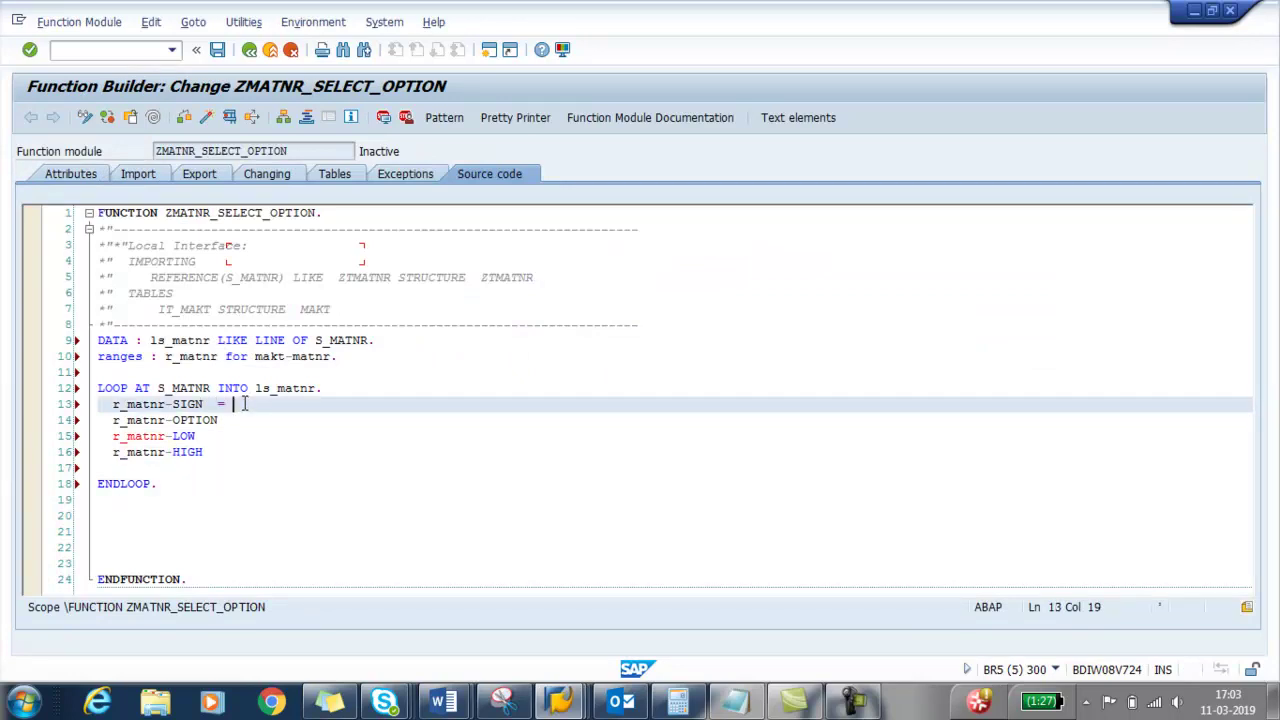
pyautogui.moveTo(318, 388); pyautogui.dragTo(254, 388)
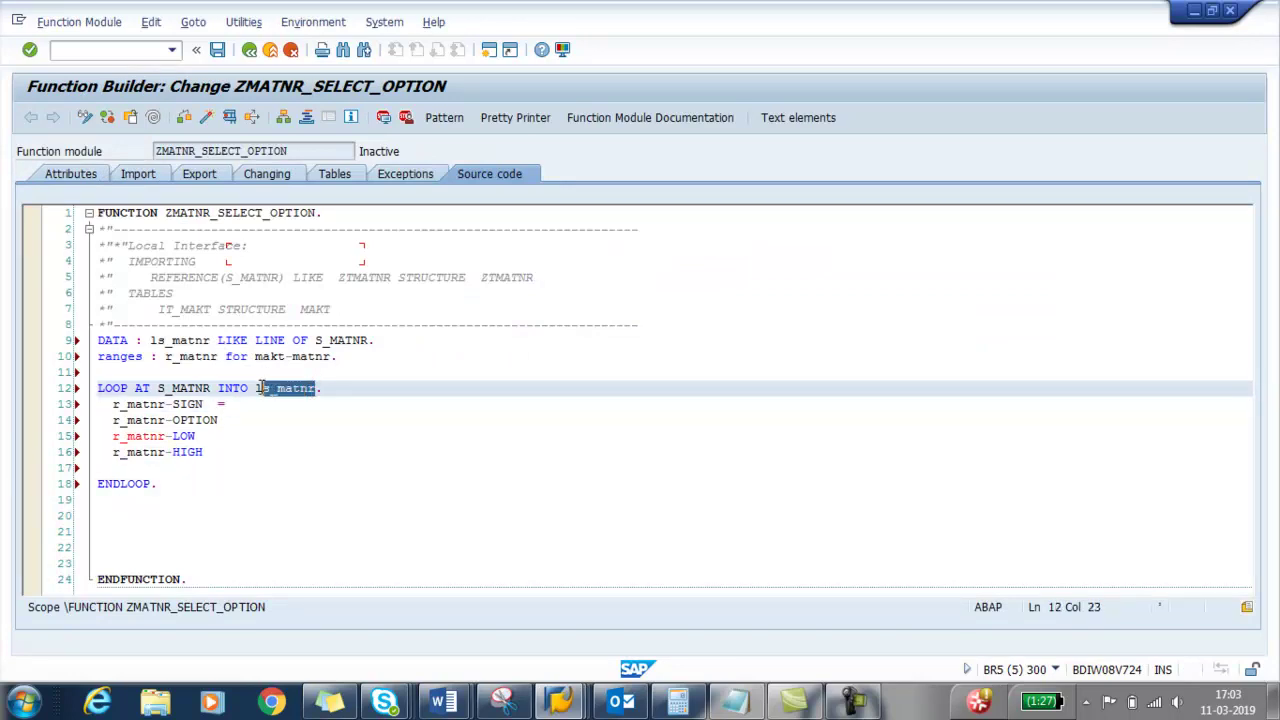
pyautogui.hotkey('ctrl', 'c')
pyautogui.click(254, 404)
pyautogui.hotkey('ctrl', 'v')
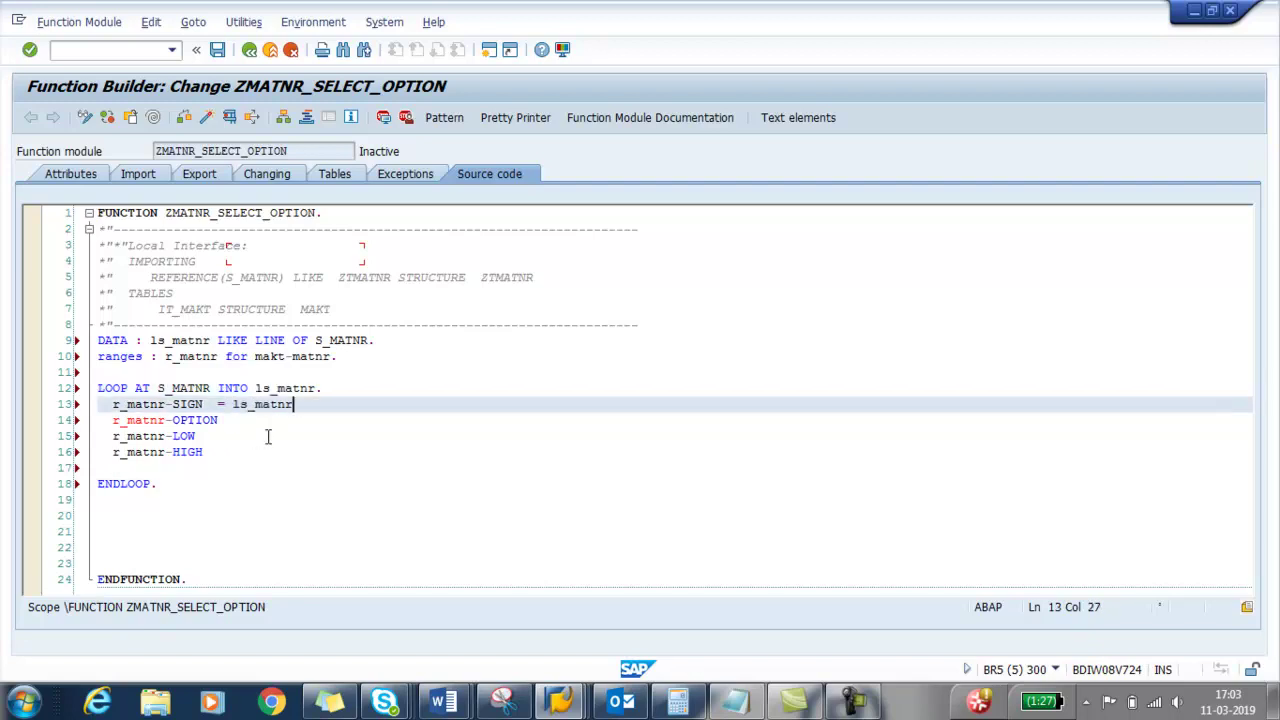
pyautogui.write('-s')
pyautogui.write('ign.')
# Assign r_matnr option, low and high from ls_matnr-option, -low and -high.
pyautogui.click(246, 426)
pyautogui.write('= ')
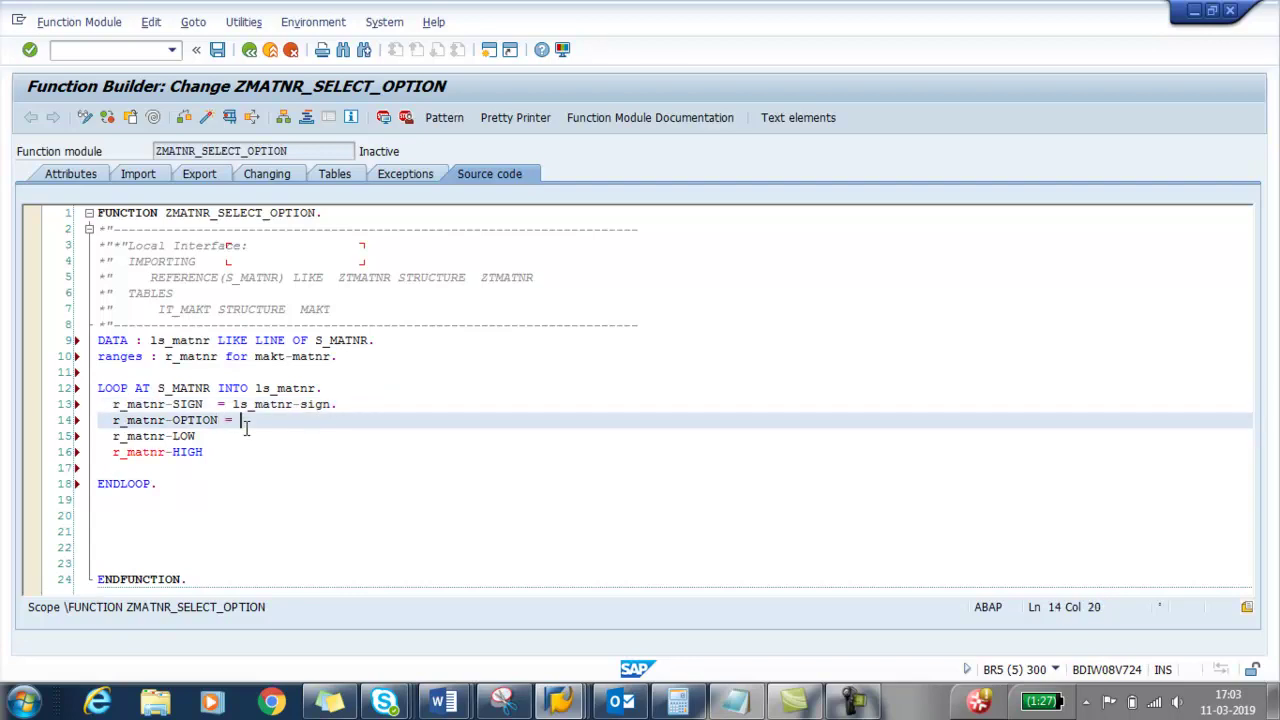
pyautogui.write('ls_matnr-')
pyautogui.write('optio')
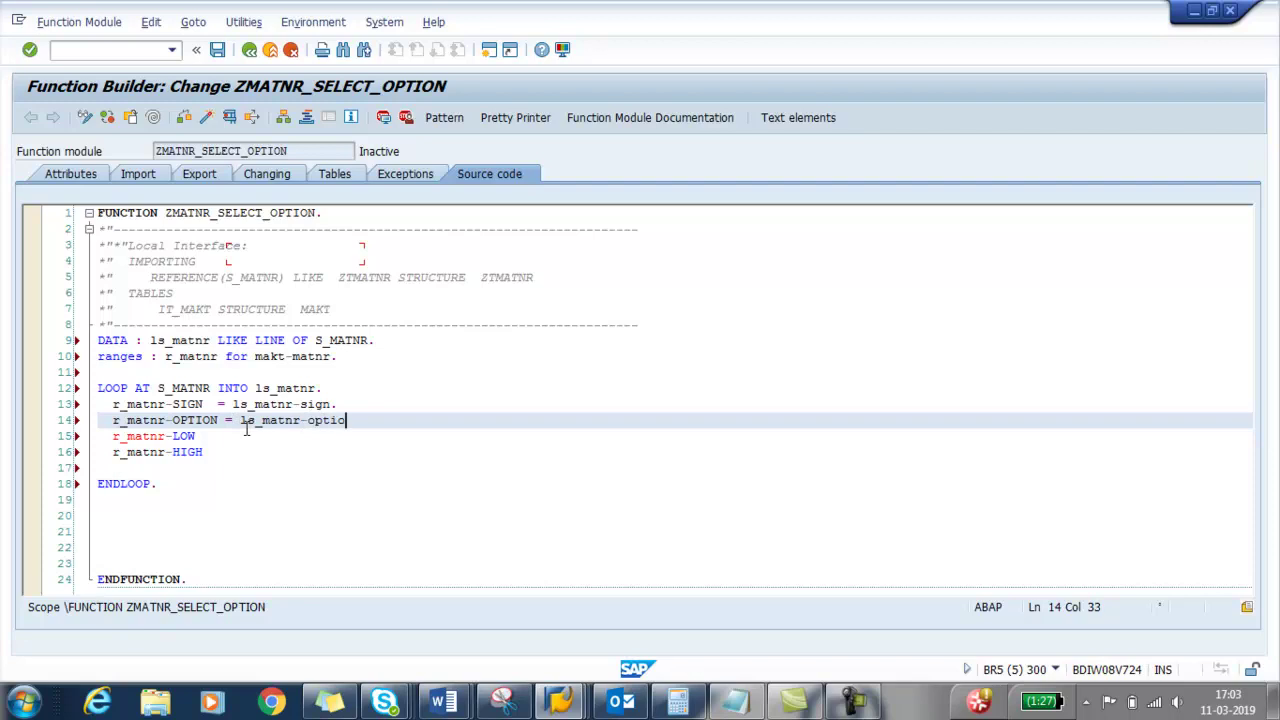
pyautogui.write('n')
pyautogui.write('.')
pyautogui.click(224, 442)
pyautogui.write('= ')
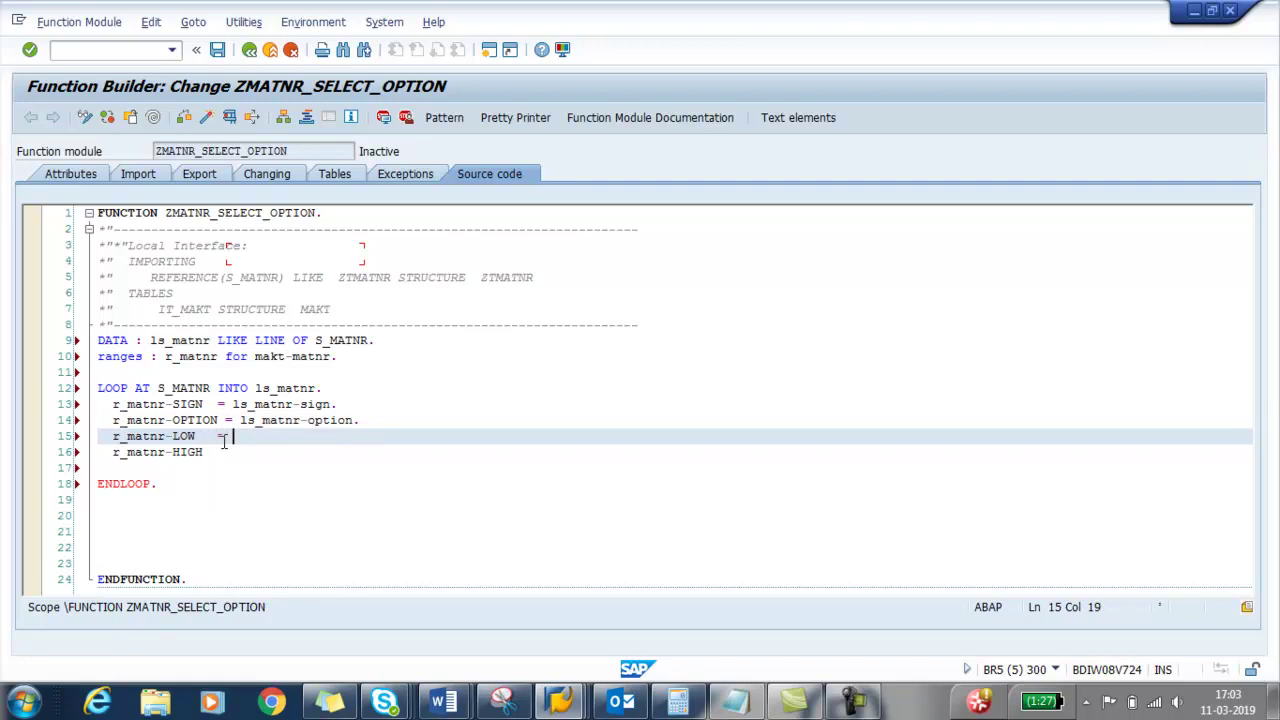
pyautogui.write('ls_matnr-low')
pyautogui.write('.')
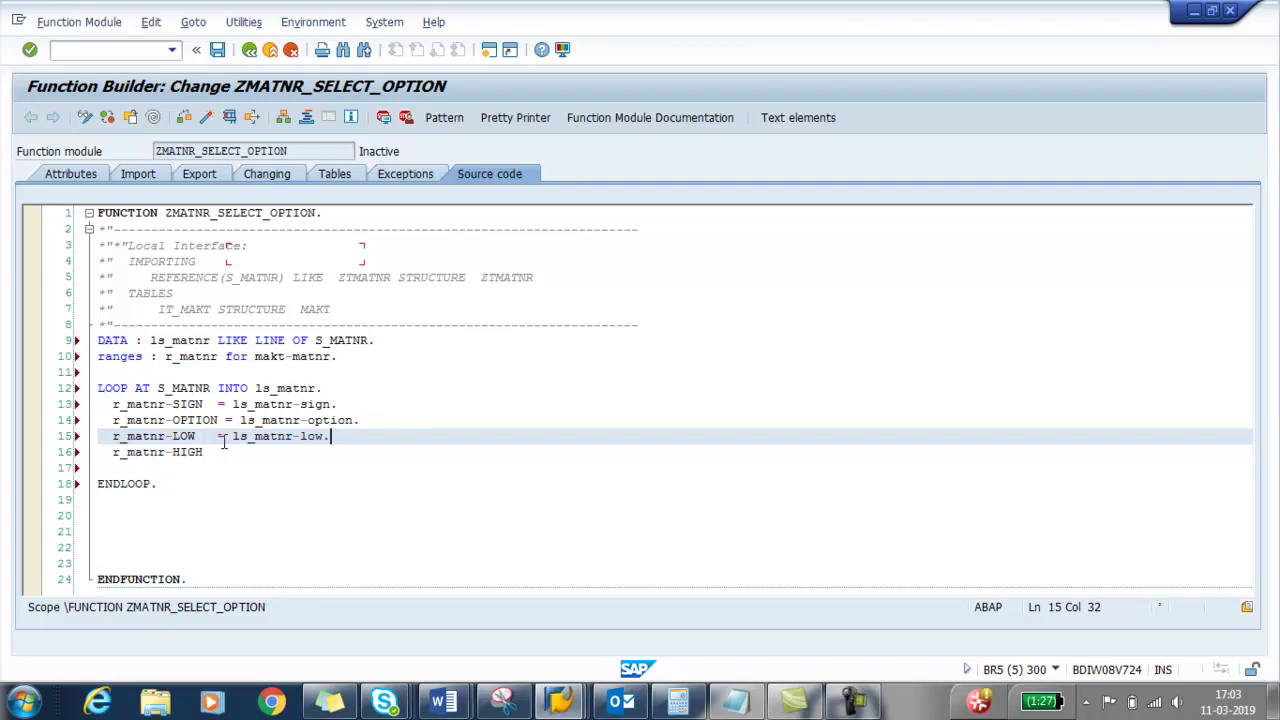
pyautogui.click(226, 452)
pyautogui.write('= ')
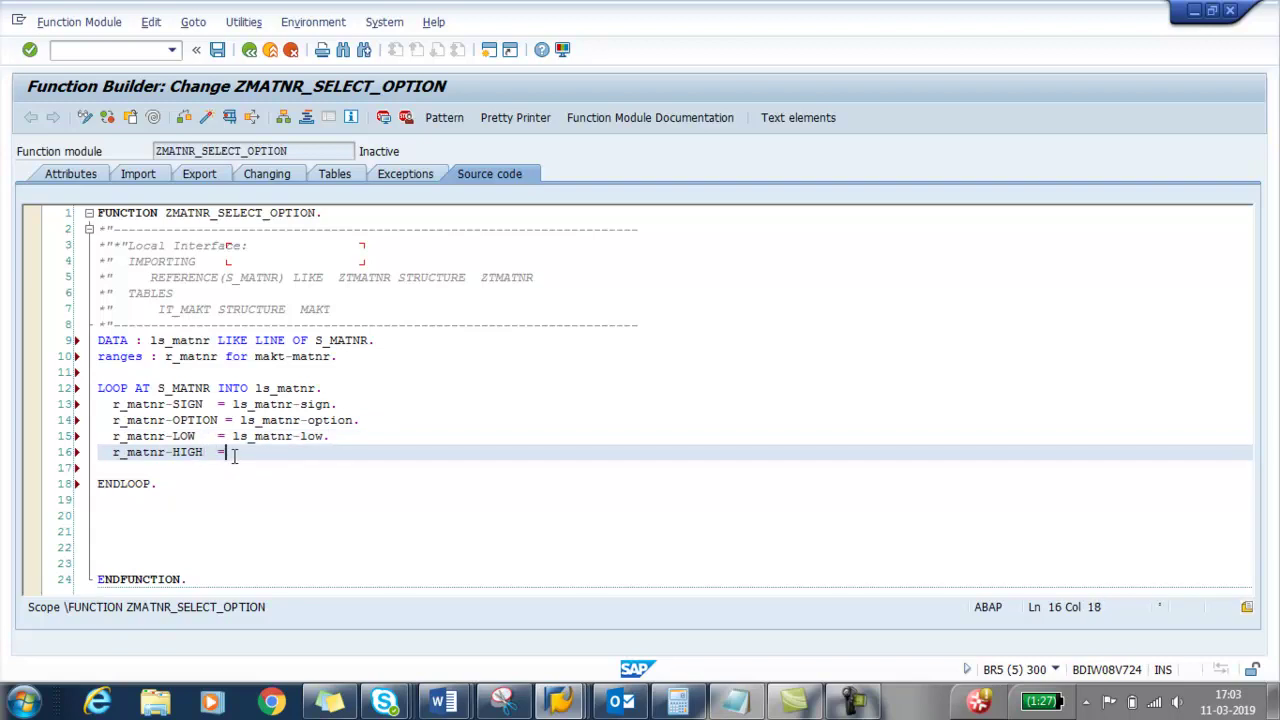
pyautogui.write('ls_matnr-')
pyautogui.write('hig')
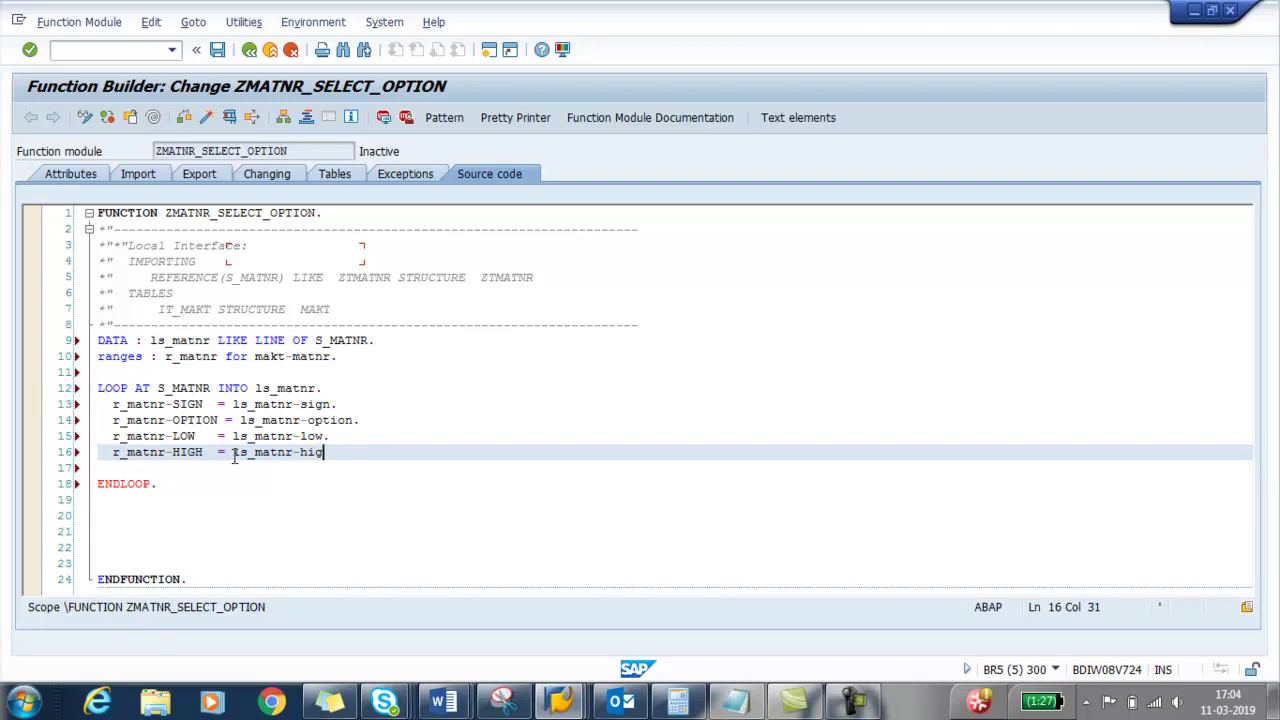
pyautogui.write('h.')
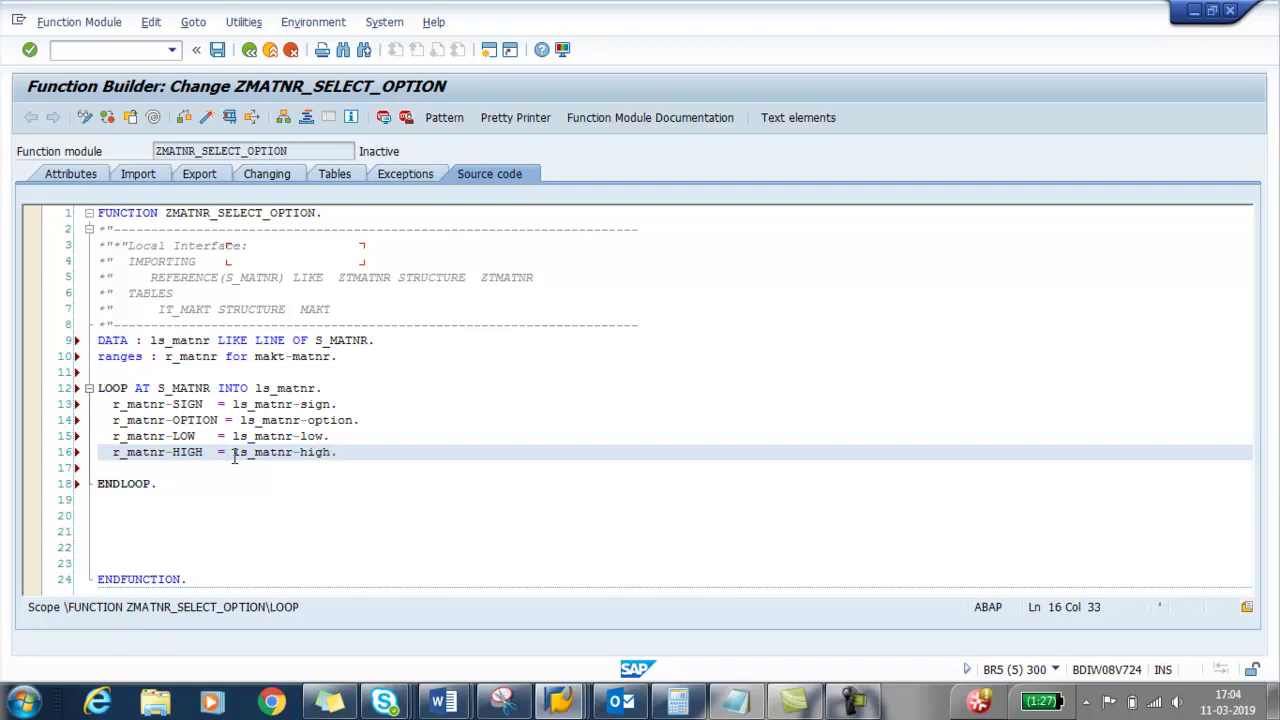
# Add 'APPEND r_matnr.' before ENDLOOP and save the function module.
pyautogui.click(214, 467)
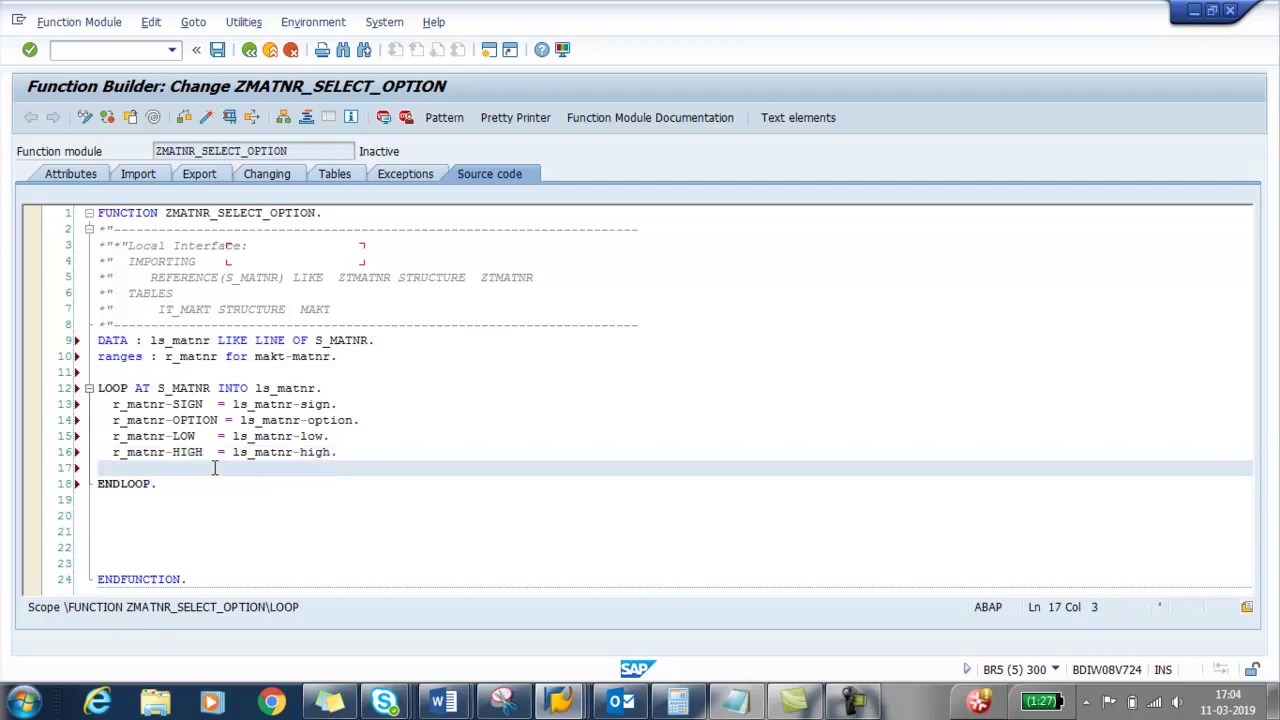
pyautogui.write('append')
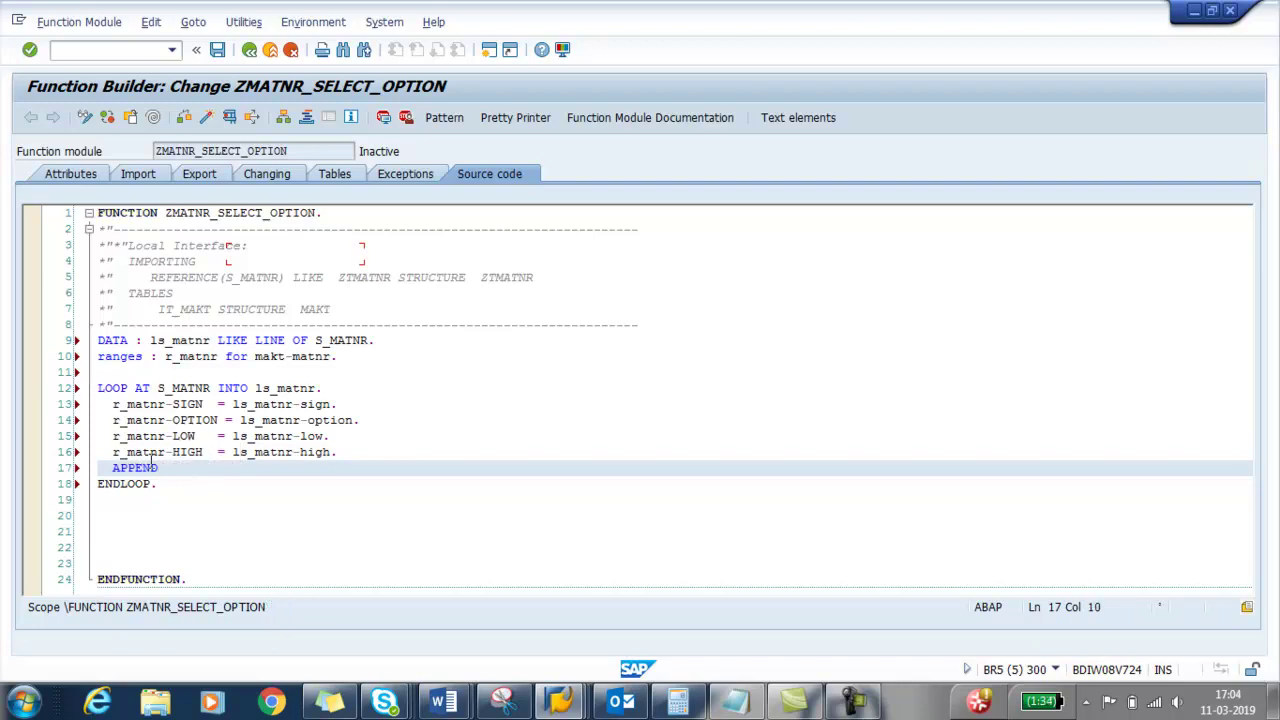
pyautogui.moveTo(164, 452)
pyautogui.mouseDown()
pyautogui.moveTo(107, 453)
pyautogui.moveTo(190, 470)
pyautogui.mouseUp()
pyautogui.hotkey('ctrl', 'c')
pyautogui.write('.')
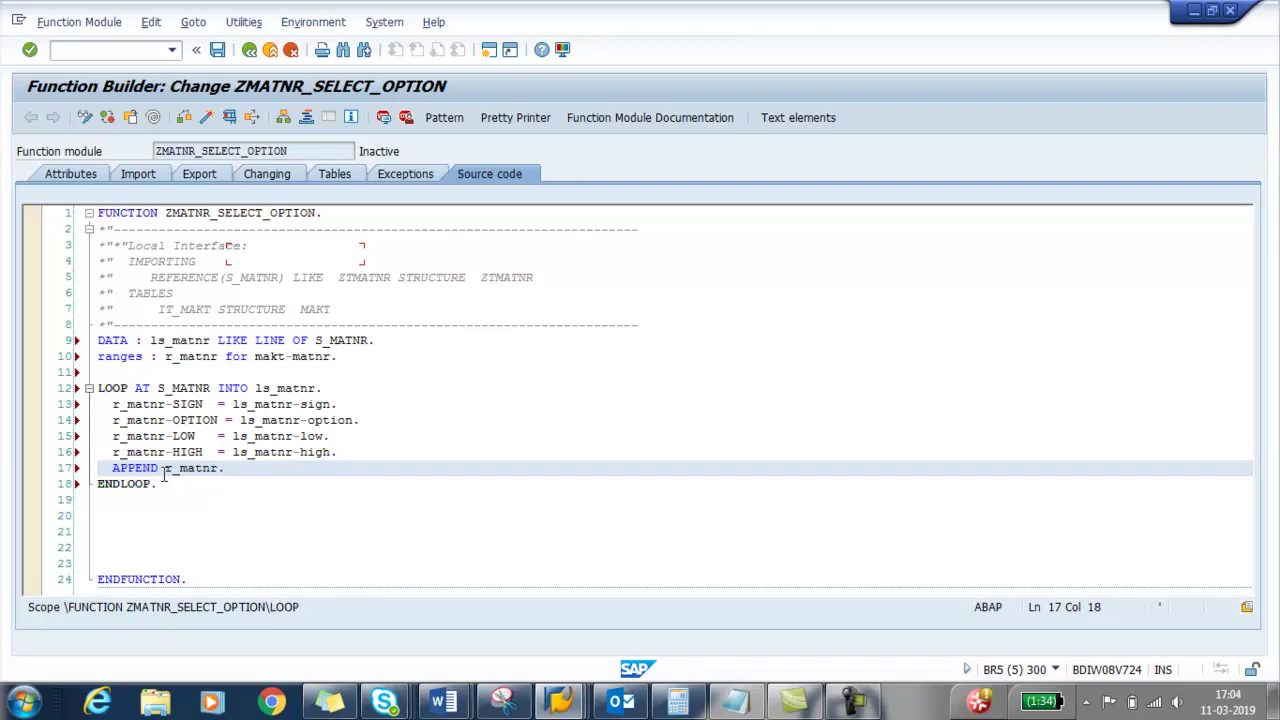
pyautogui.moveTo(164, 476); pyautogui.dragTo(207, 477)
pyautogui.click(224, 472)
pyautogui.write('to  r_matnr')
pyautogui.press('BackSpace')
pyautogui.press('BackSpace')
pyautogui.press('BackSpace')
pyautogui.press('BackSpace')
pyautogui.press('BackSpace')
pyautogui.press('BackSpace')
pyautogui.press('BackSpace')
pyautogui.press('BackSpace')
pyautogui.click(217, 49)
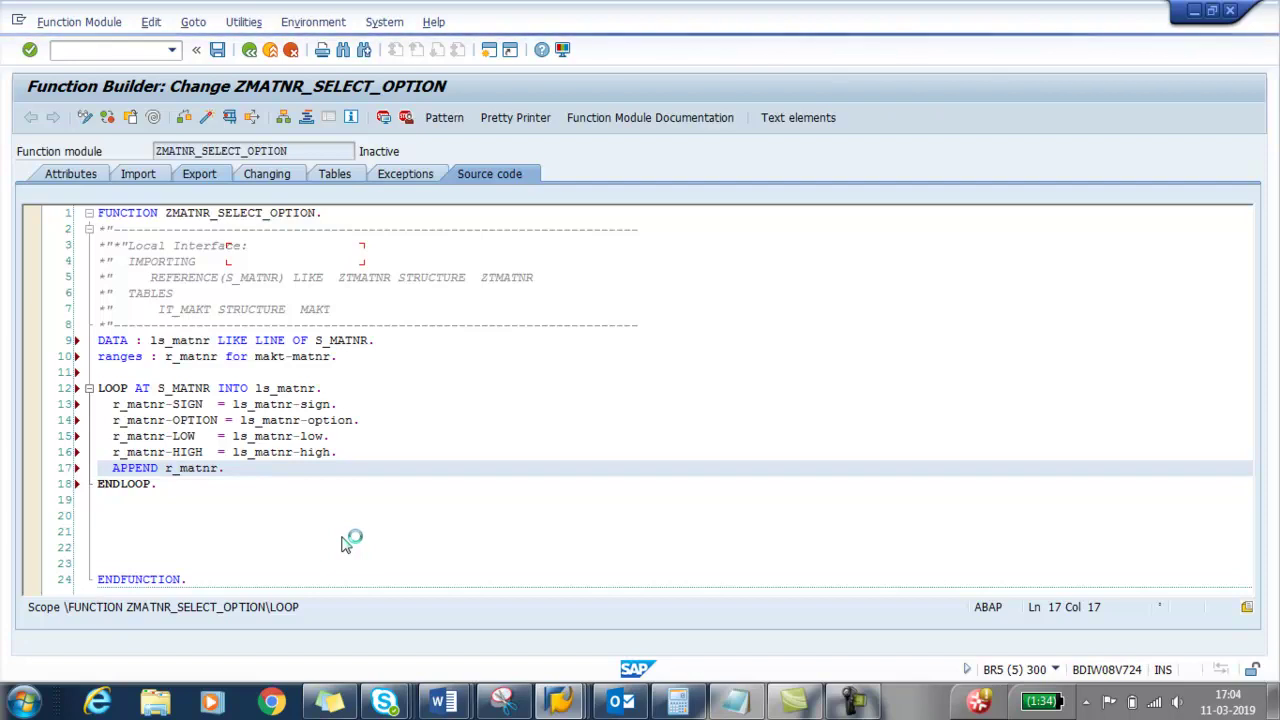
pyautogui.click(172, 483)
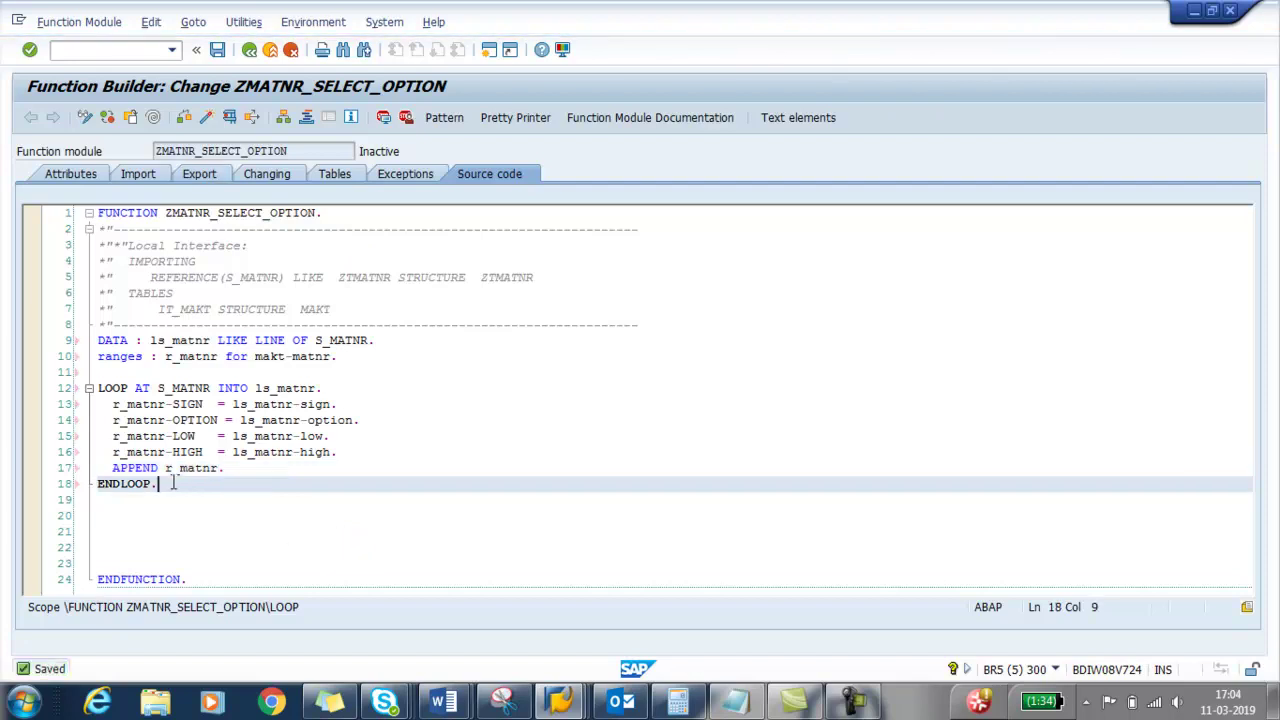
# After ENDLOOP, write SELECT * FROM makt.
pyautogui.press('Return')
pyautogui.press('Return')
pyautogui.write('se')
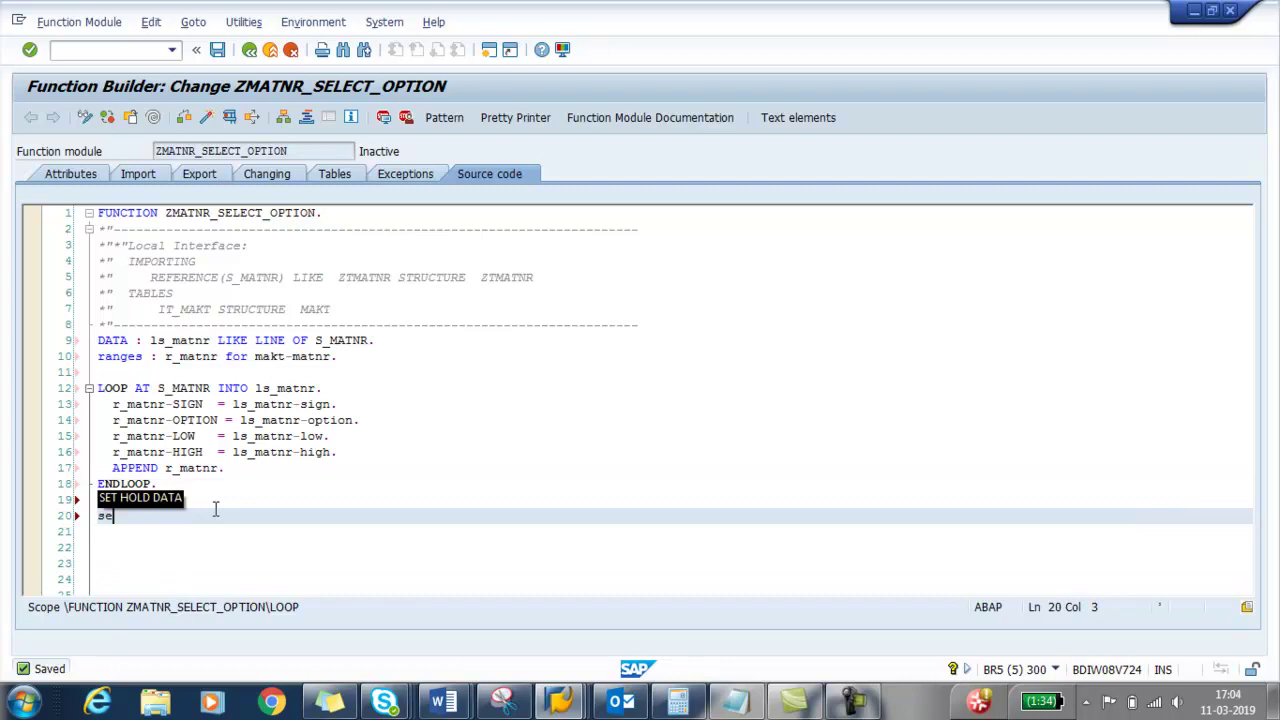
pyautogui.write('le')
pyautogui.press('Tab')
pyautogui.press('BackSpace')
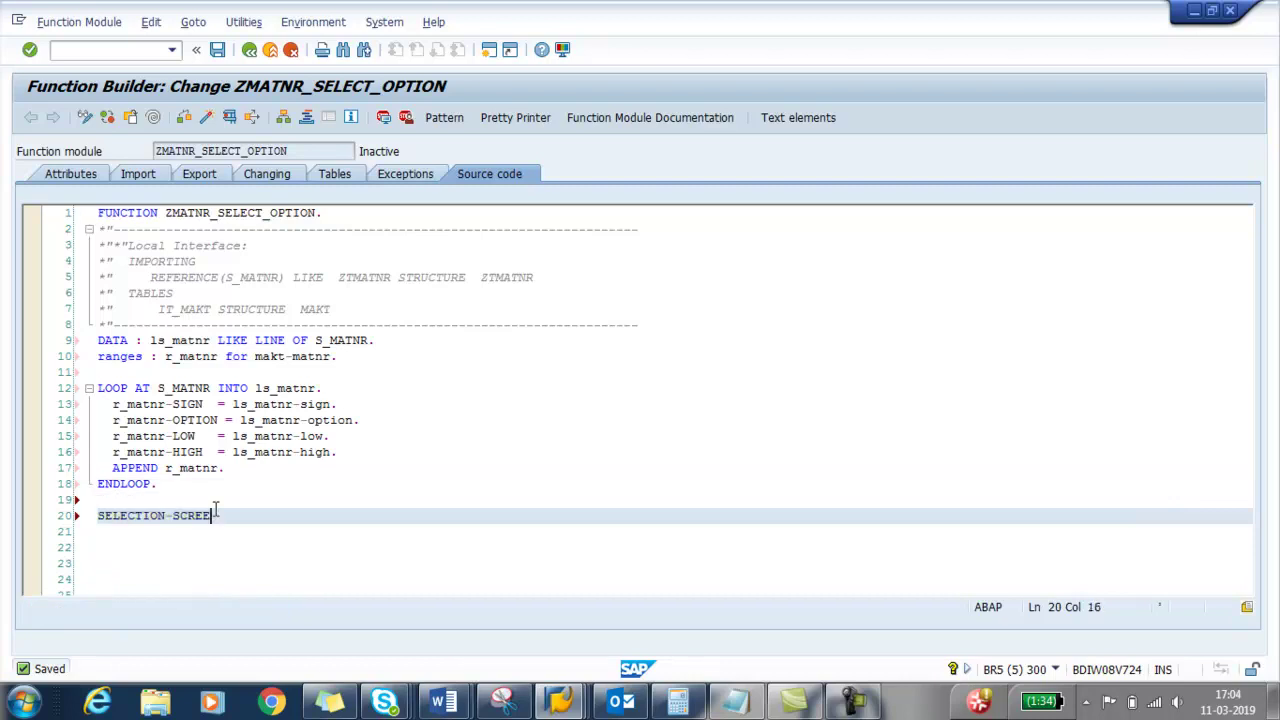
pyautogui.press('BackSpace')
pyautogui.press('BackSpace')
pyautogui.press('BackSpace')
pyautogui.press('BackSpace')
pyautogui.press('BackSpace')
pyautogui.press('BackSpace')
pyautogui.press('Return')
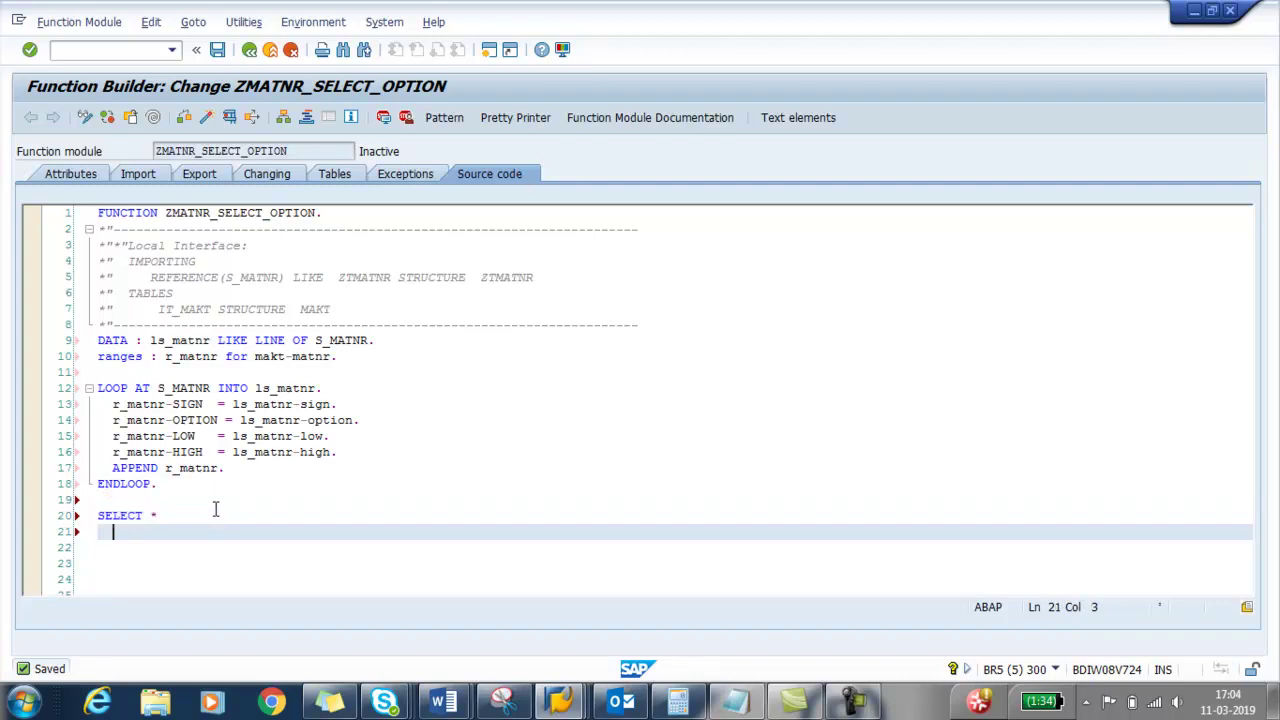
pyautogui.write('FROM makt')
# Add INTO TABLE it_makt WHERE matnr IN r_matnr to the SELECT.
pyautogui.press('Return')
pyautogui.write('INTO ')
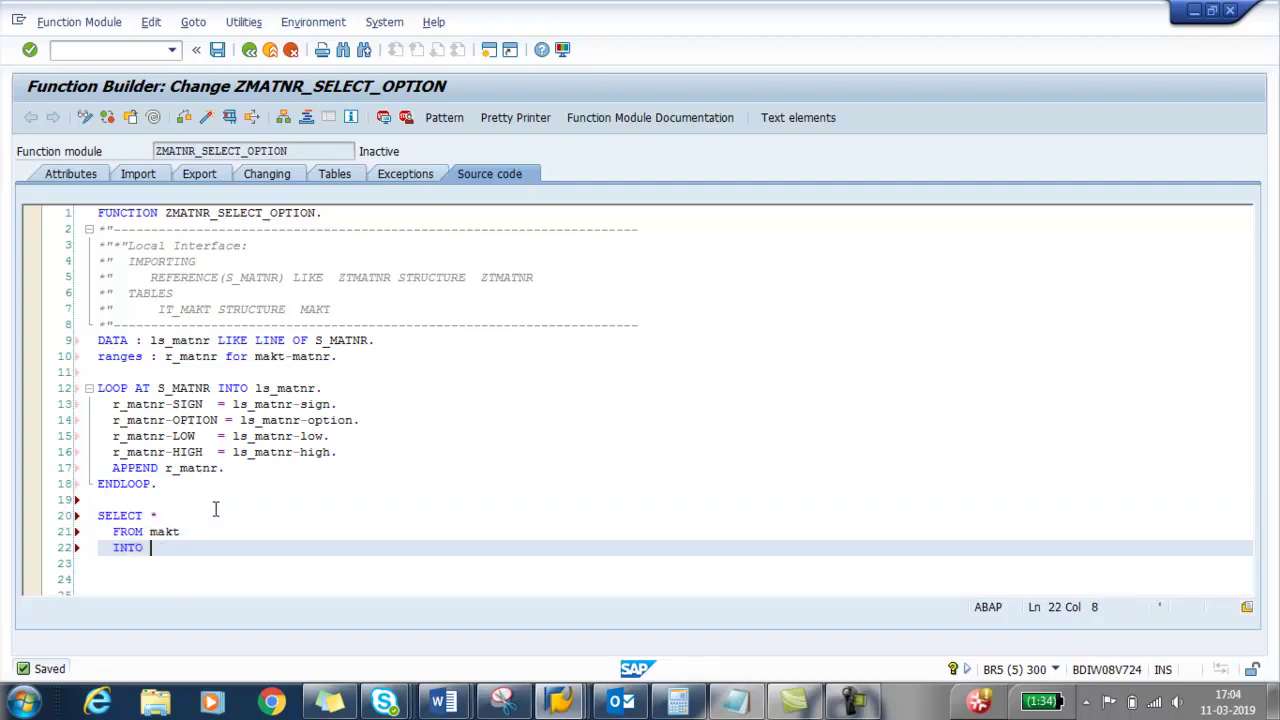
pyautogui.write('TABLE it_')
pyautogui.write('makt')
pyautogui.press('Return')
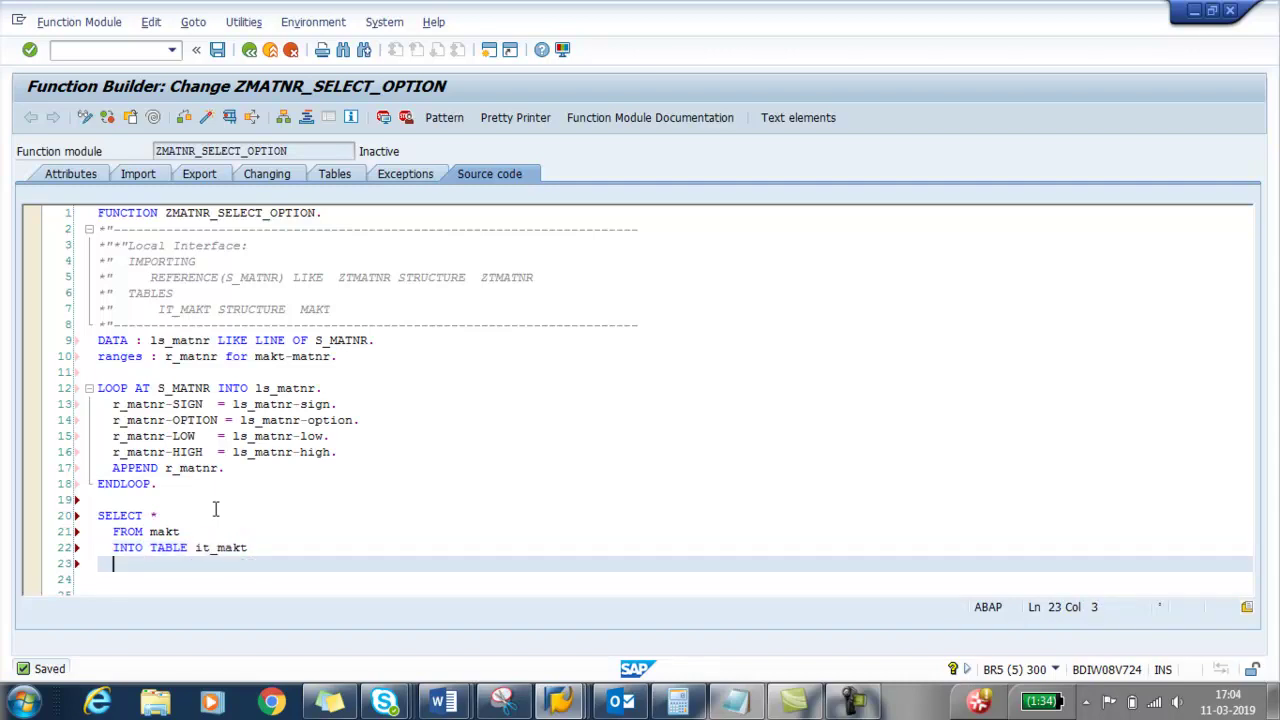
pyautogui.write('WHERE ')
pyautogui.write('matnr ')
pyautogui.write('in')
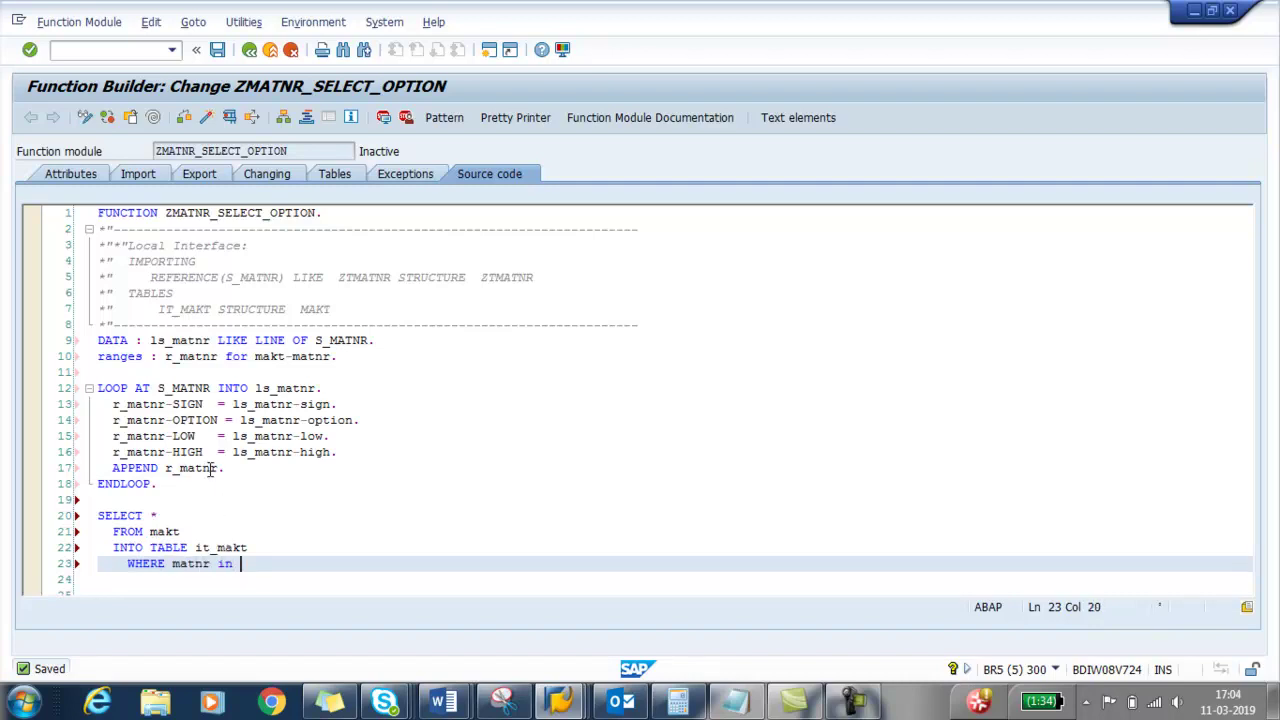
pyautogui.moveTo(211, 469); pyautogui.dragTo(169, 477)
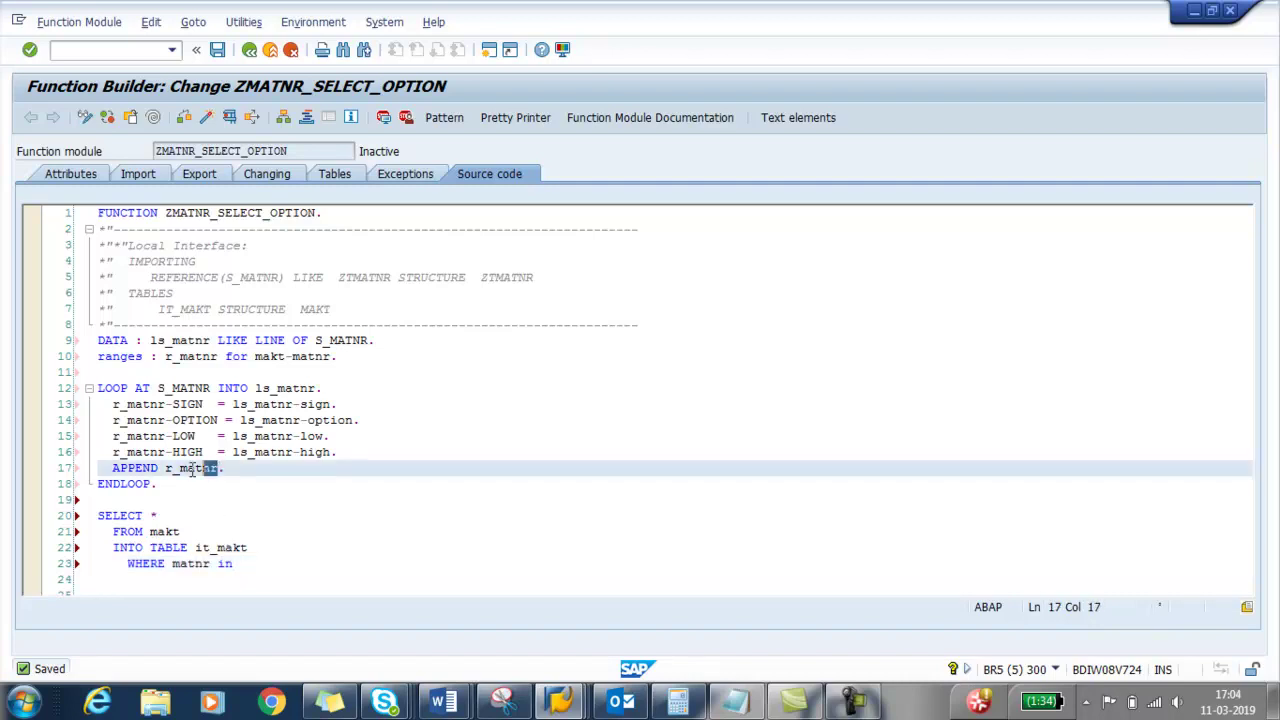
pyautogui.click(262, 568)
pyautogui.hotkey('ctrl', 'v')
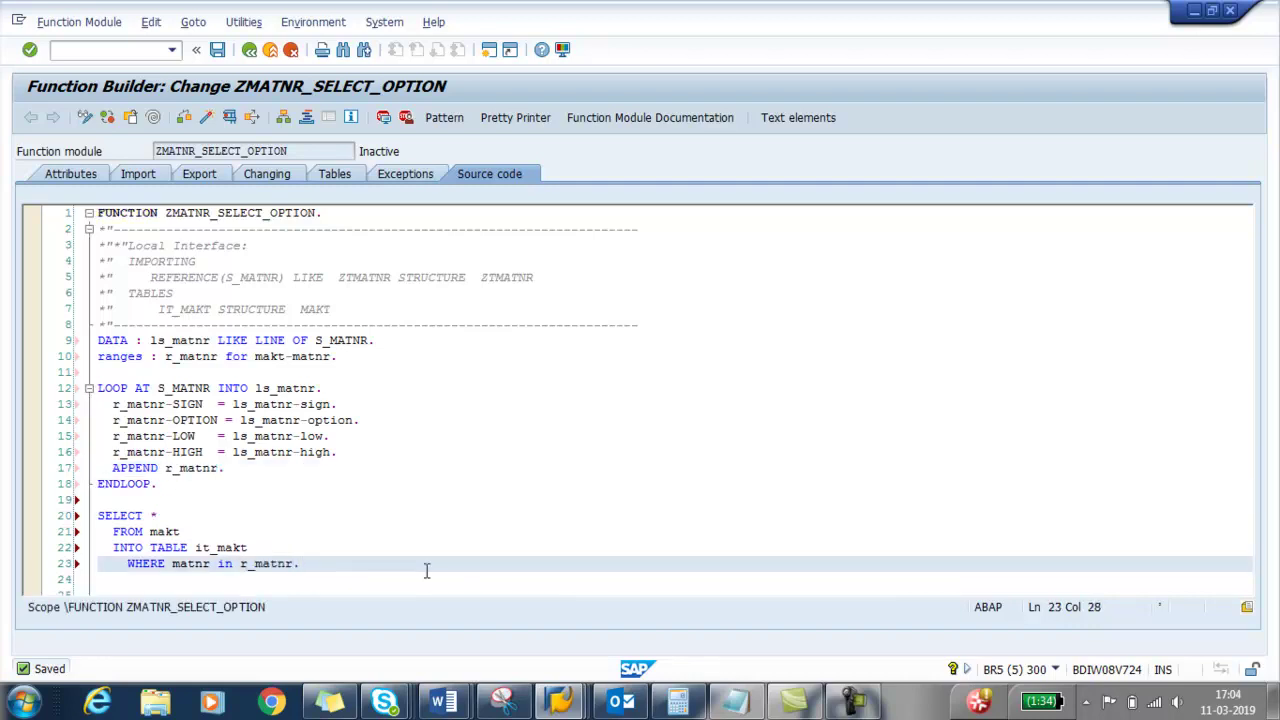
pyautogui.scroll(-2, 436, 492)
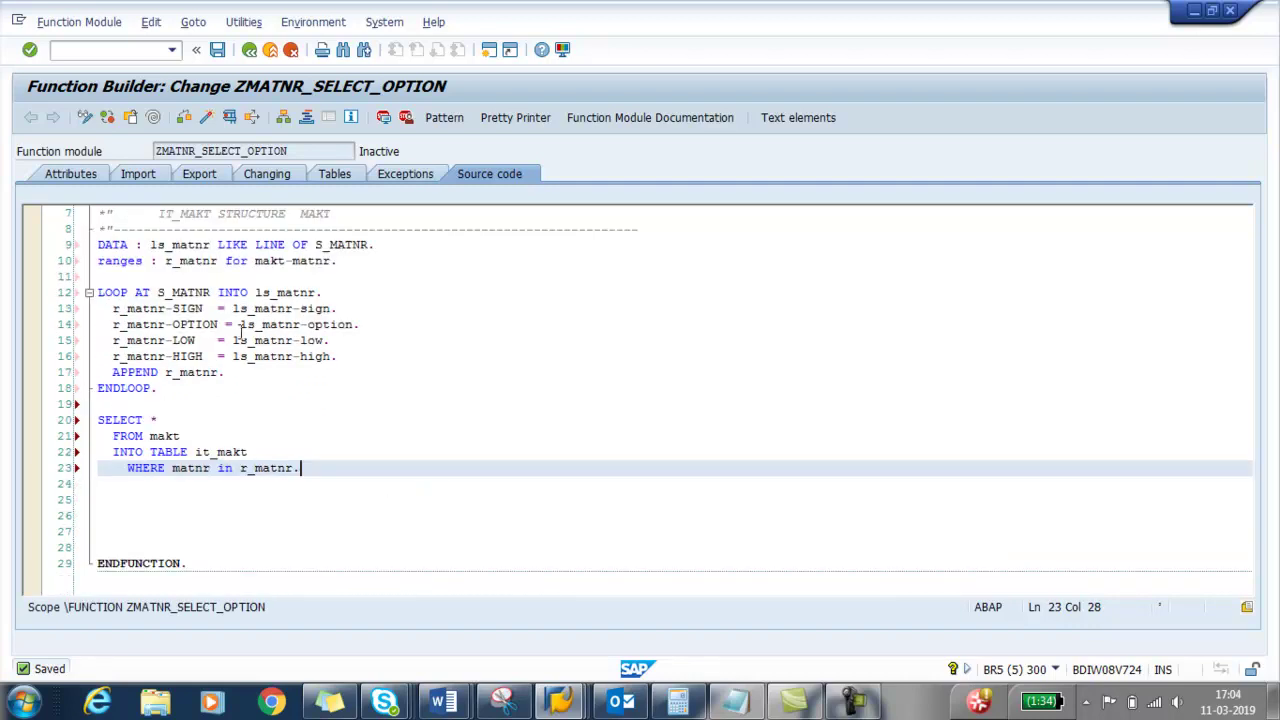
# Activate ZMATNR_SELECT_OPTION, which fails because ZTMATNR must be a flat structure.
pyautogui.click(217, 49)
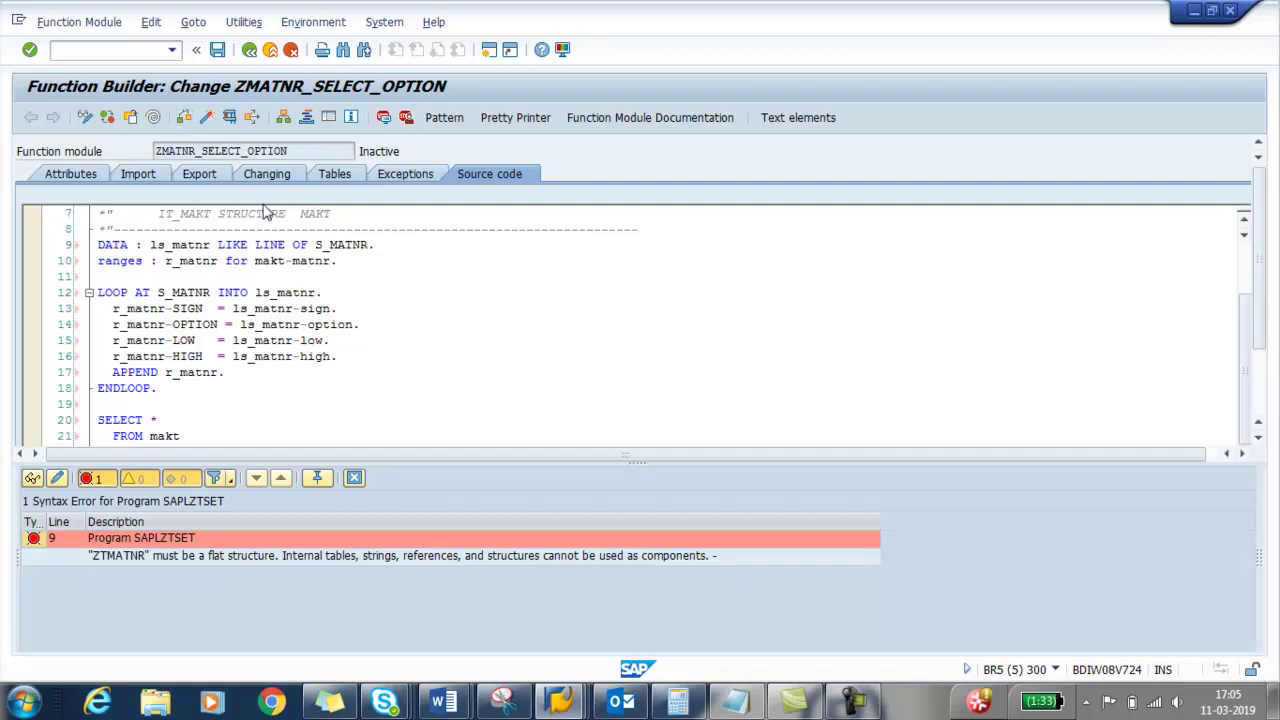
# Change the S_MATNR import parameter's typing from LIKE to TYPE ZTMATNR.
pyautogui.click(142, 180)
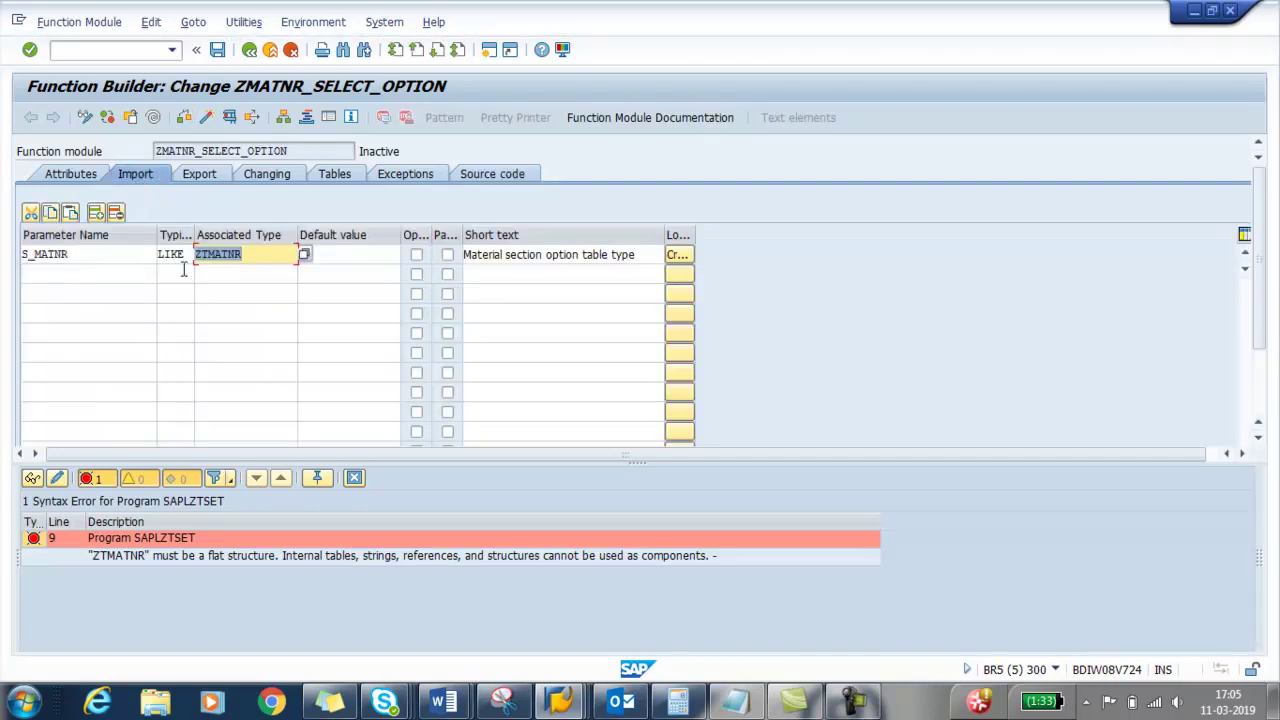
pyautogui.moveTo(184, 256); pyautogui.dragTo(144, 256)
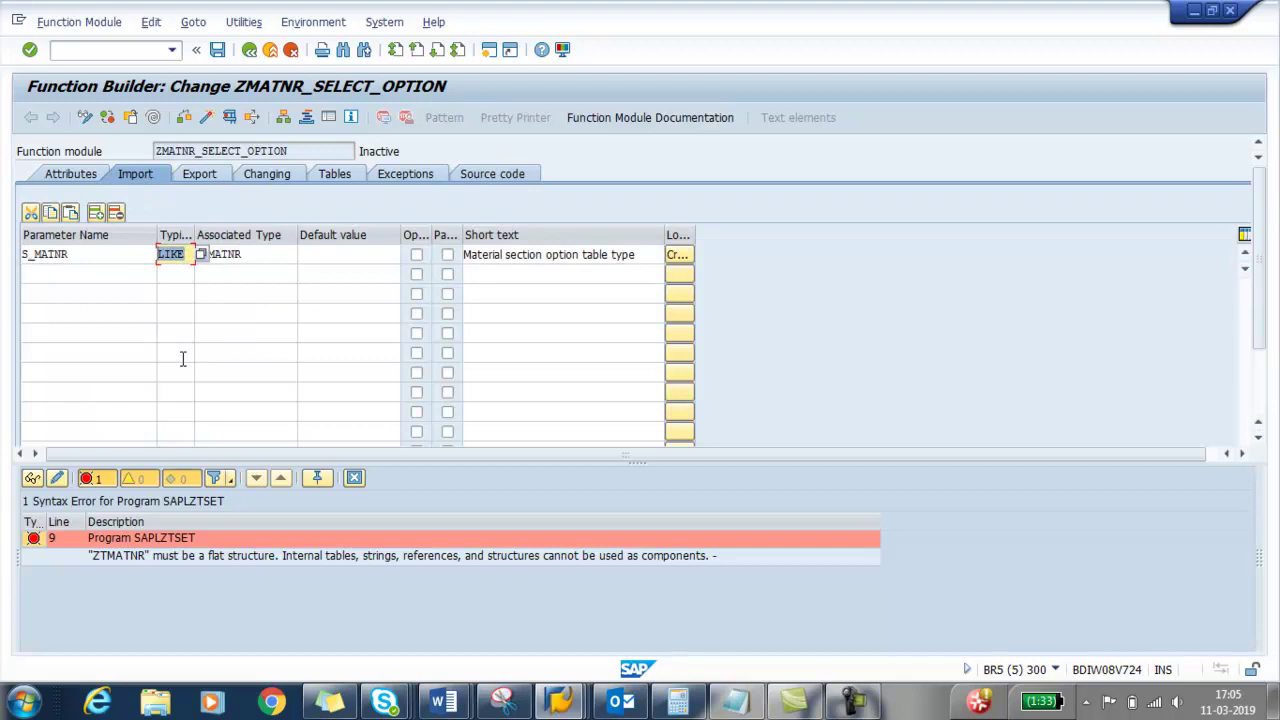
pyautogui.write('type')
pyautogui.press('BackSpace')
pyautogui.press('Return')
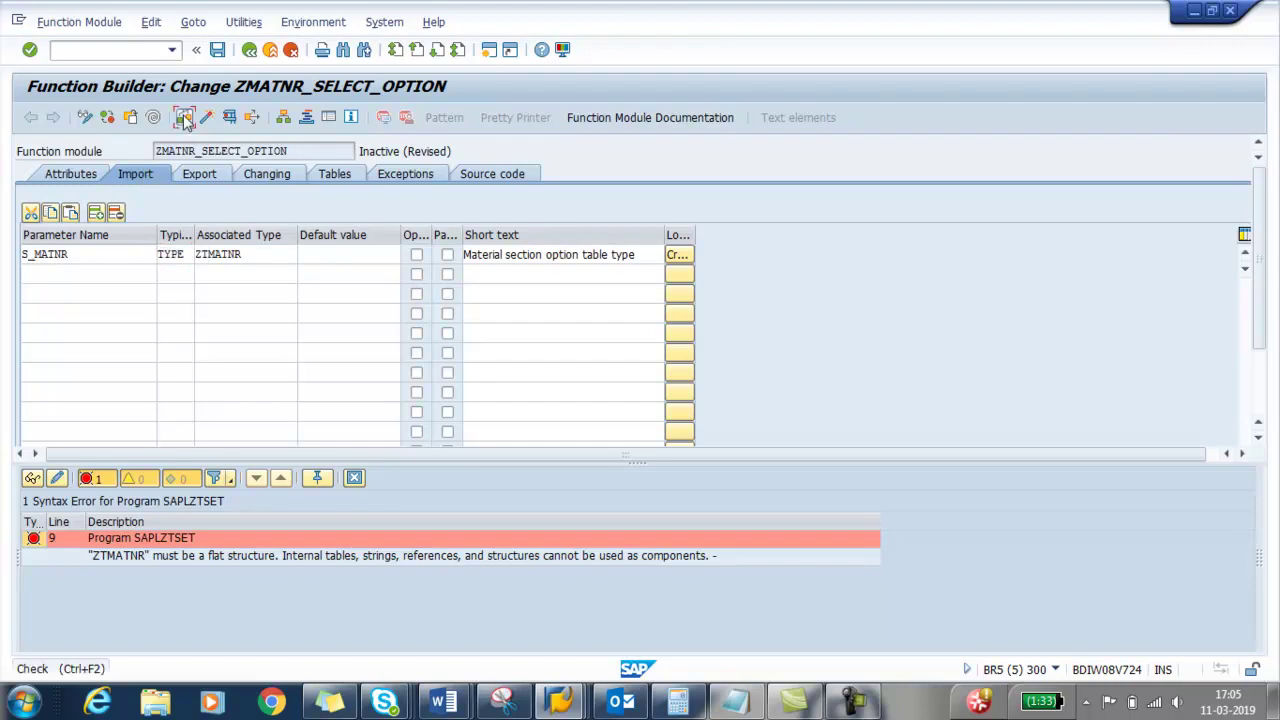
# Syntax-check ZMATNR_SELECT_OPTION and activate it, confirming the activation.
pyautogui.click(185, 117)
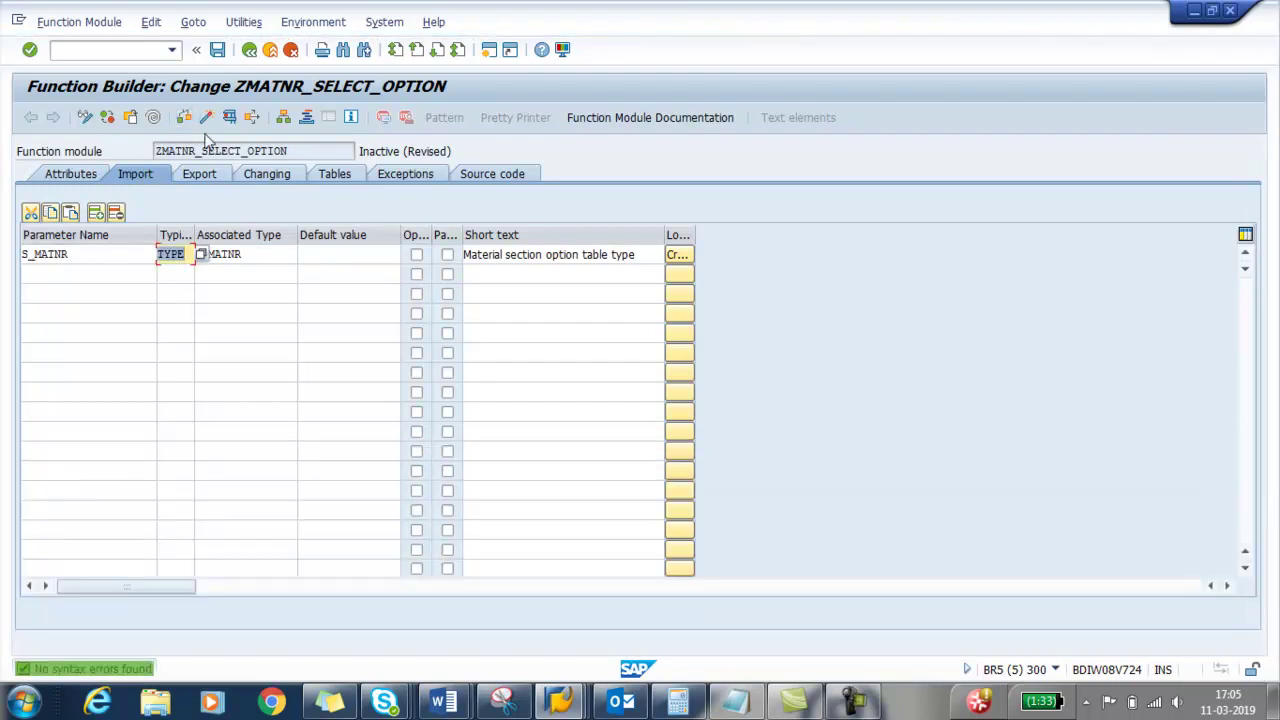
pyautogui.click(249, 252)
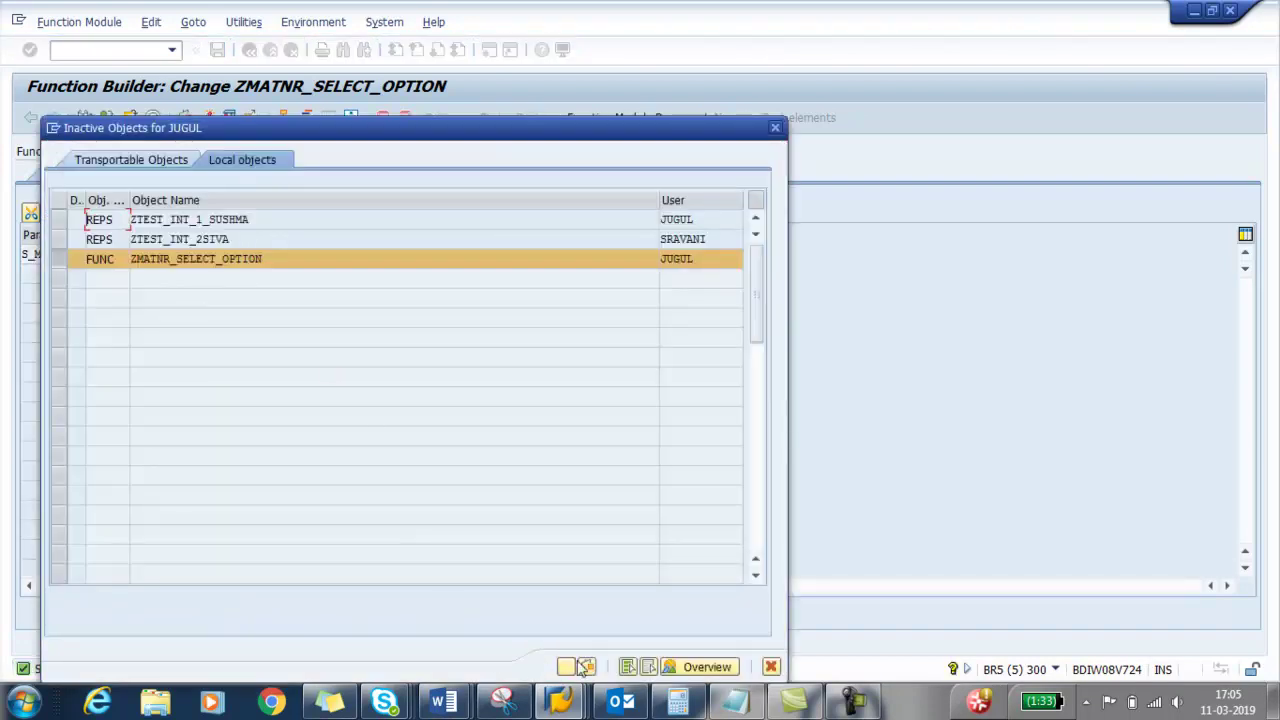
pyautogui.click(566, 667)
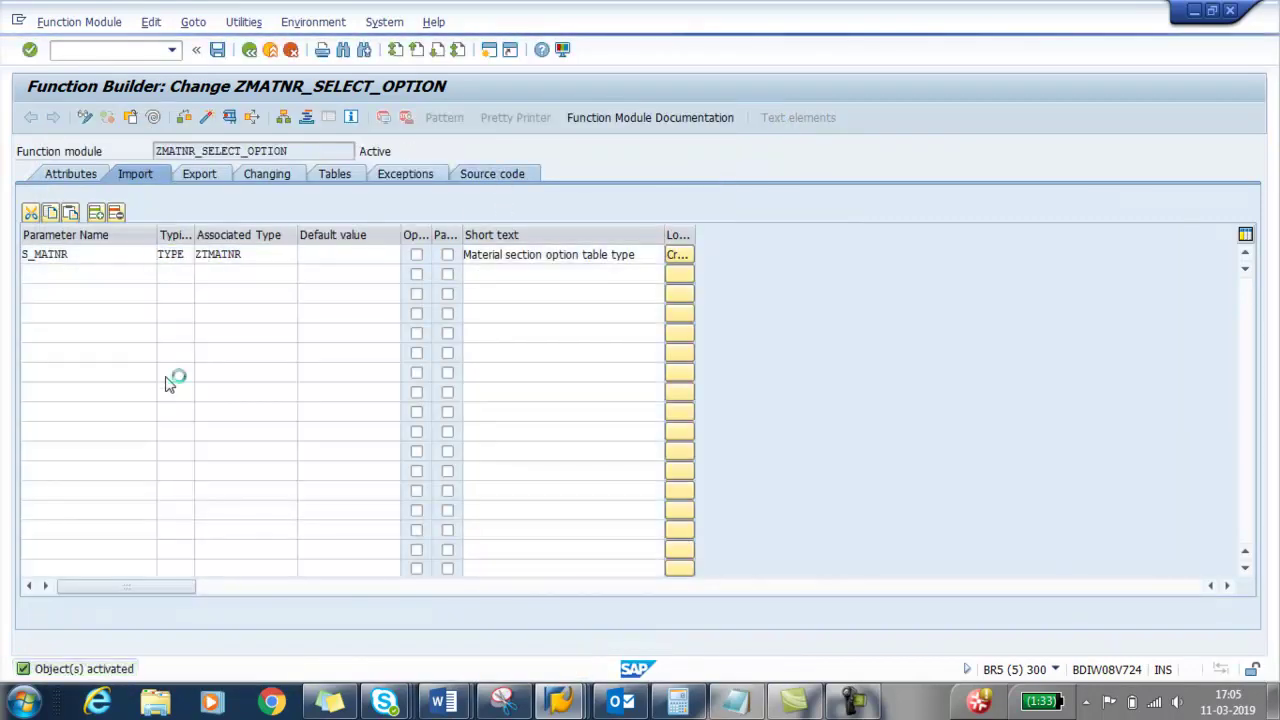
pyautogui.scroll(-2, 463, 466)
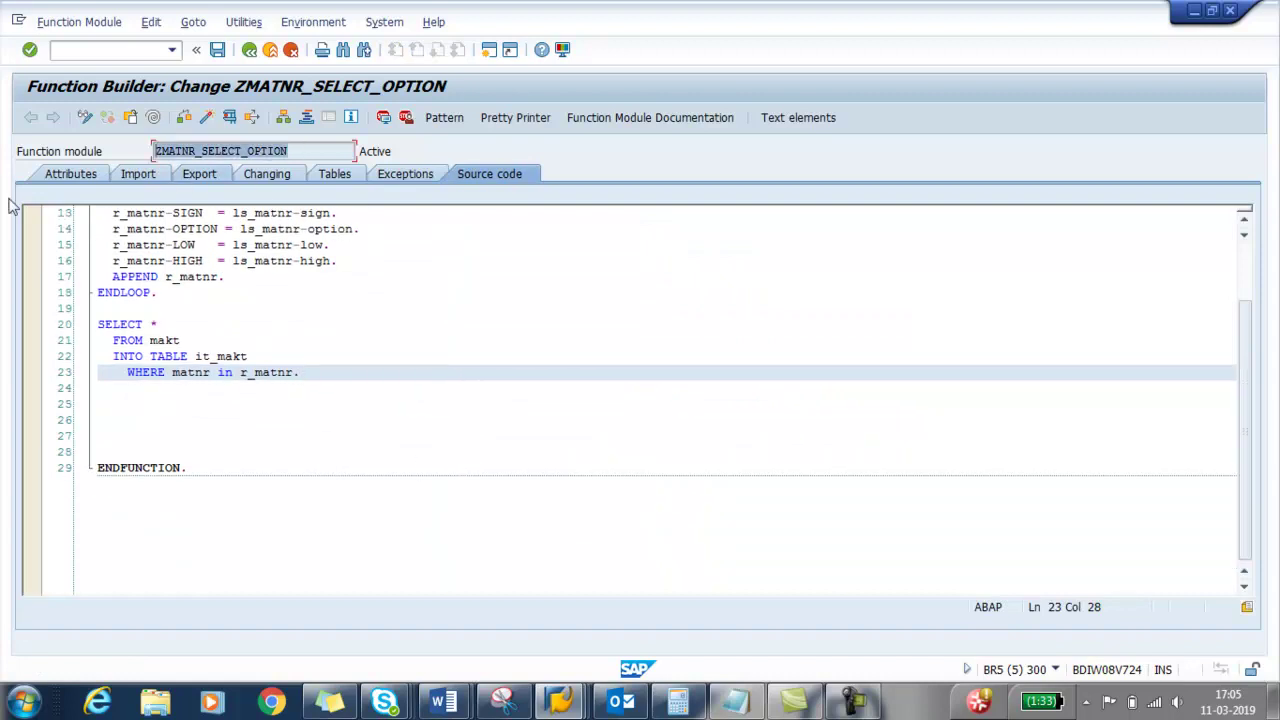
# Bring up the ABAP Debugger window and stop the ZMATN_SEL debug session, answering Yes.
pyautogui.click(560, 700)
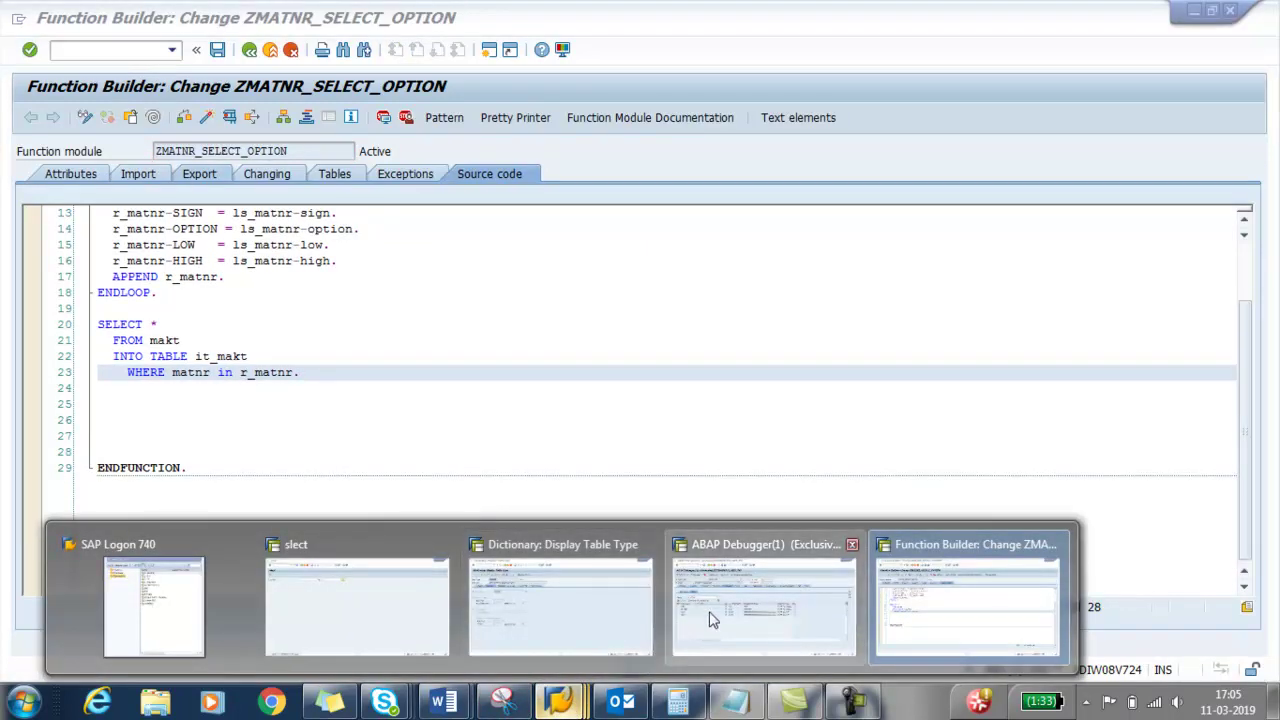
pyautogui.click(709, 620)
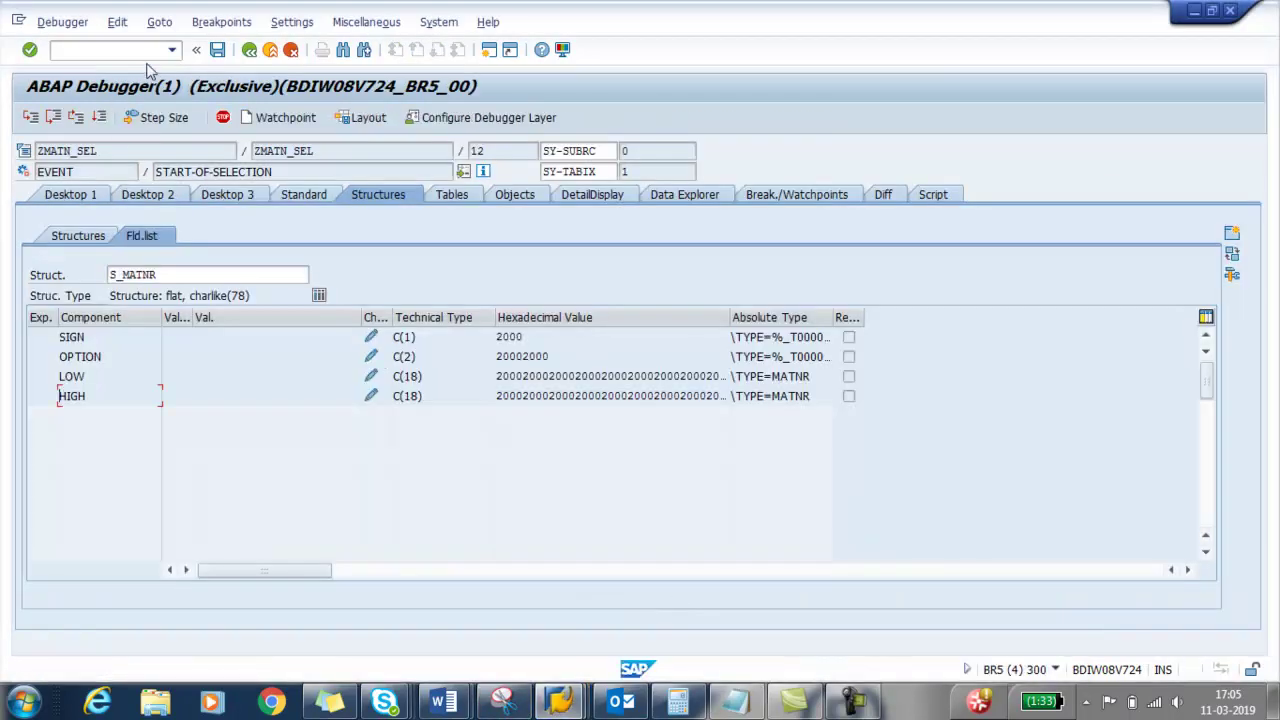
pyautogui.click(249, 52)
pyautogui.click(248, 56)
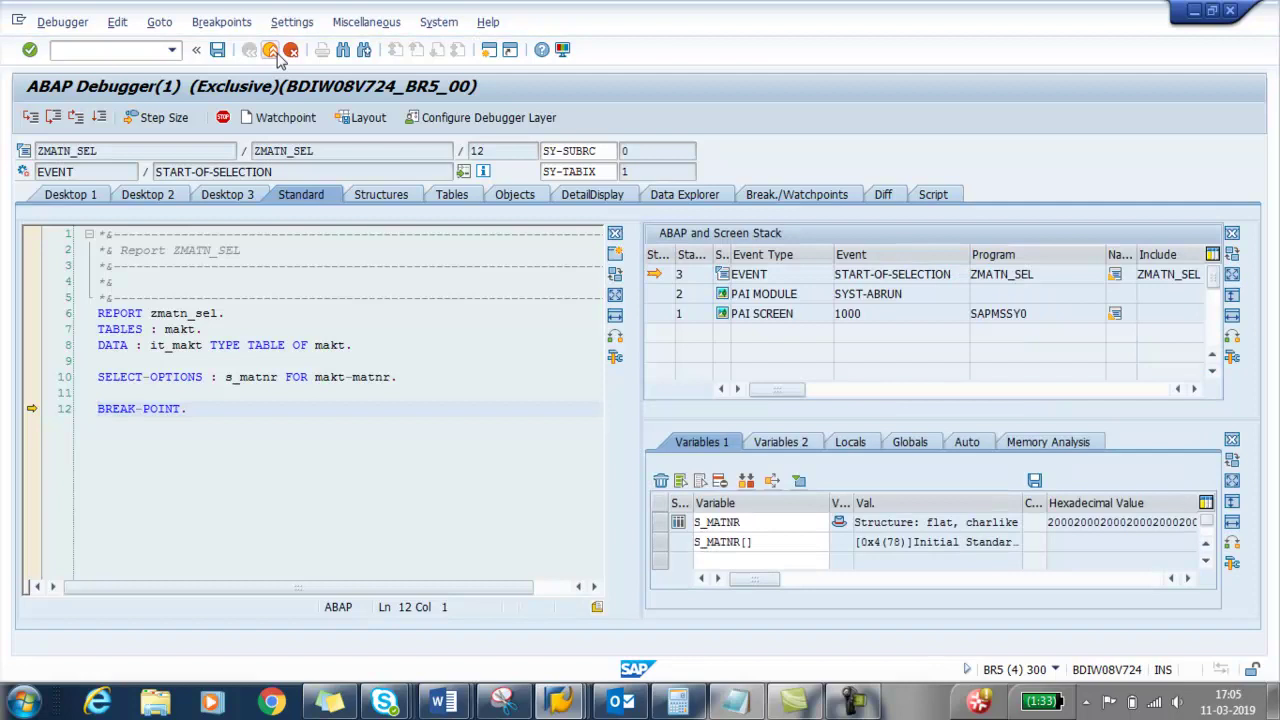
pyautogui.click(290, 51)
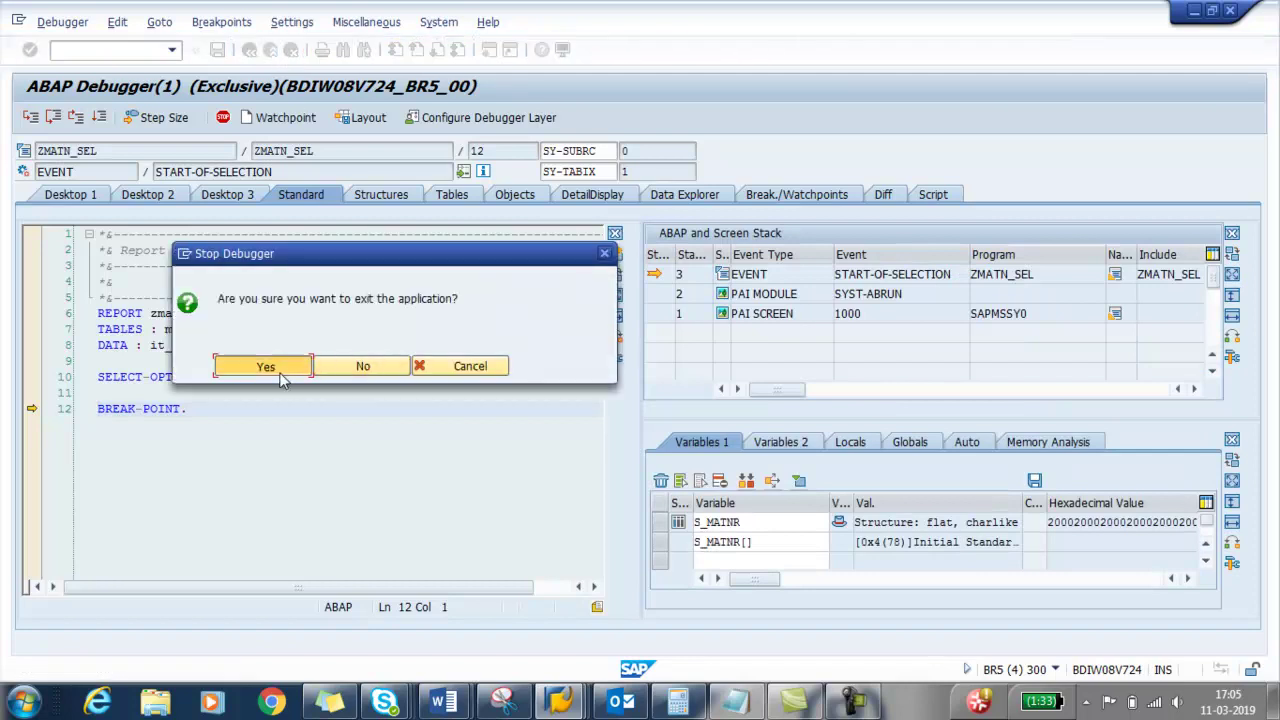
pyautogui.click(284, 367)
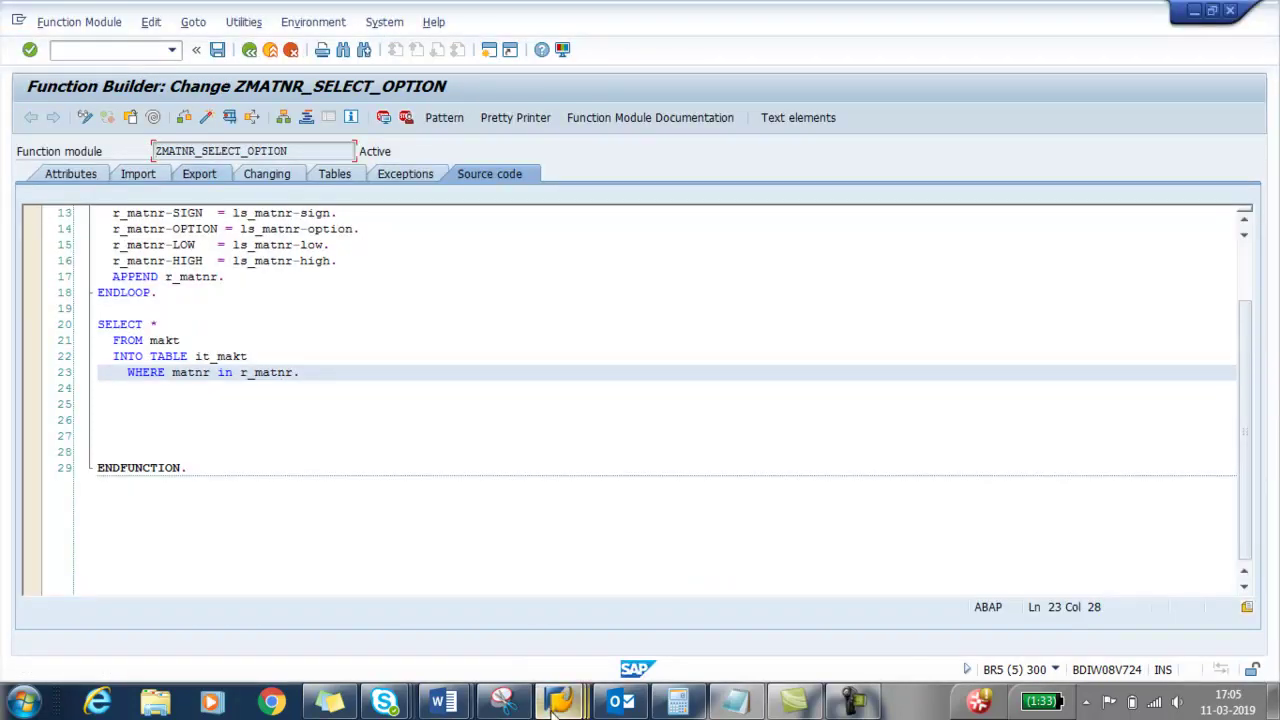
# Open ZMATN_SEL in SE38 change mode and delete the BREAK-POINT statement on line 12.
pyautogui.moveTo(560, 701)
pyautogui.click(514, 636)
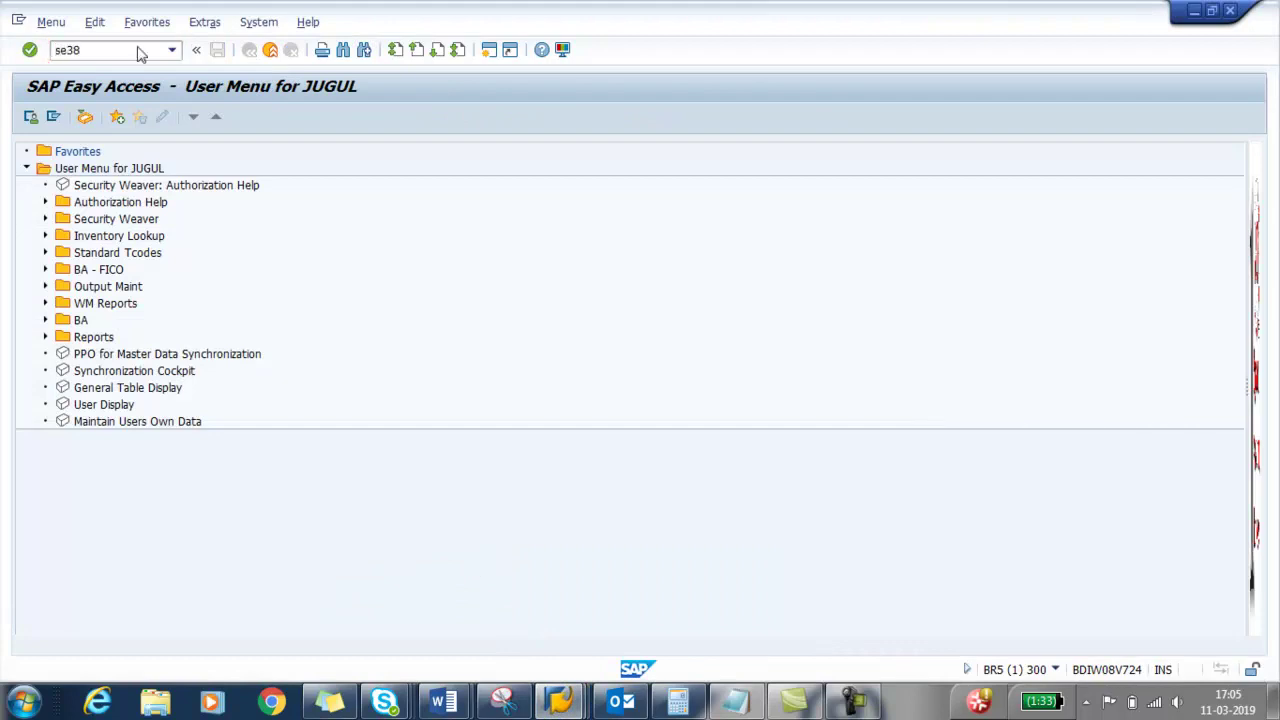
pyautogui.press('Return')
pyautogui.click(193, 381)
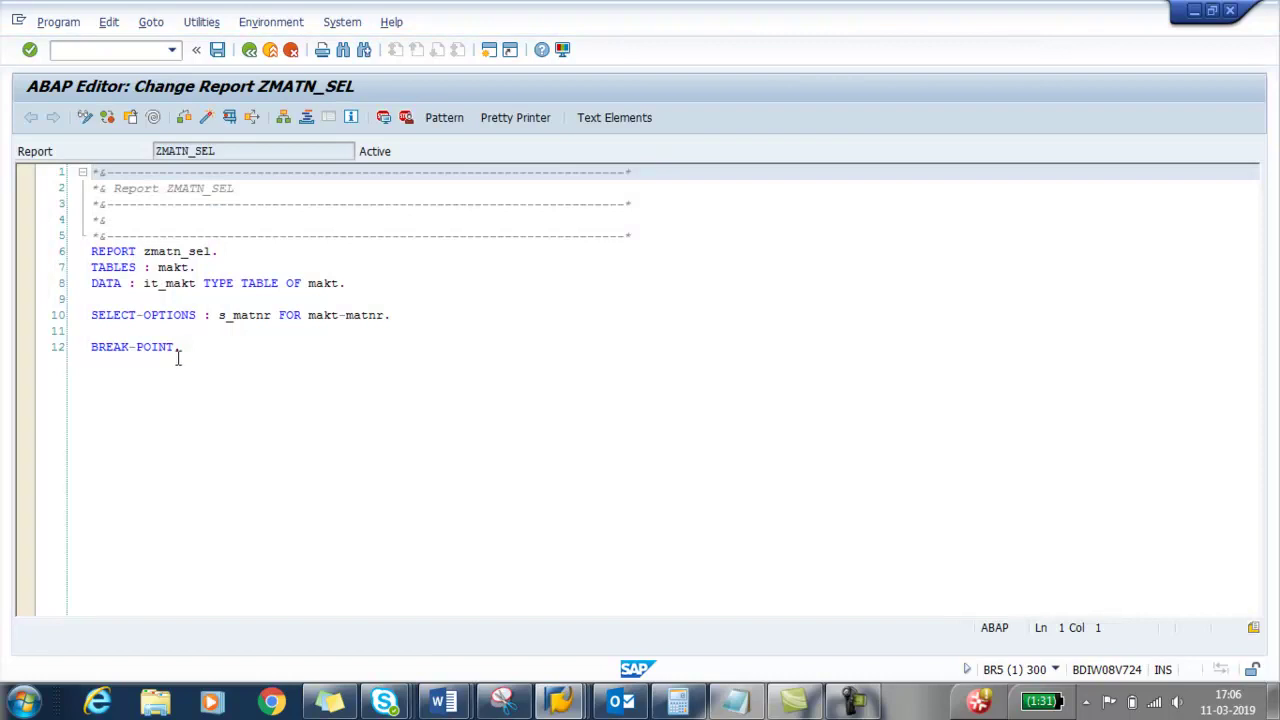
pyautogui.moveTo(178, 355); pyautogui.dragTo(45, 355)
pyautogui.press('Delete')
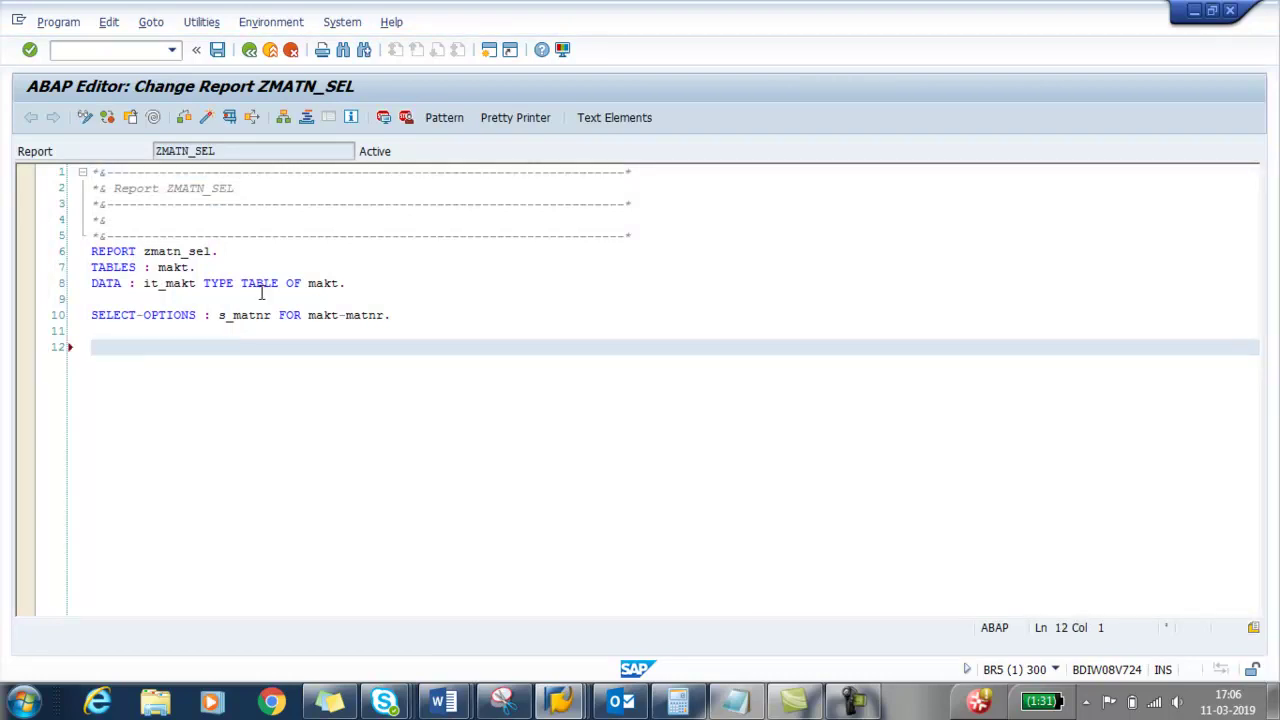
# Insert a CALL FUNCTION 'ZMATNR_SELECT_OPTION' pattern into the report.
pyautogui.click(458, 127)
pyautogui.write('ZMATNR_SELECT_OPTION')
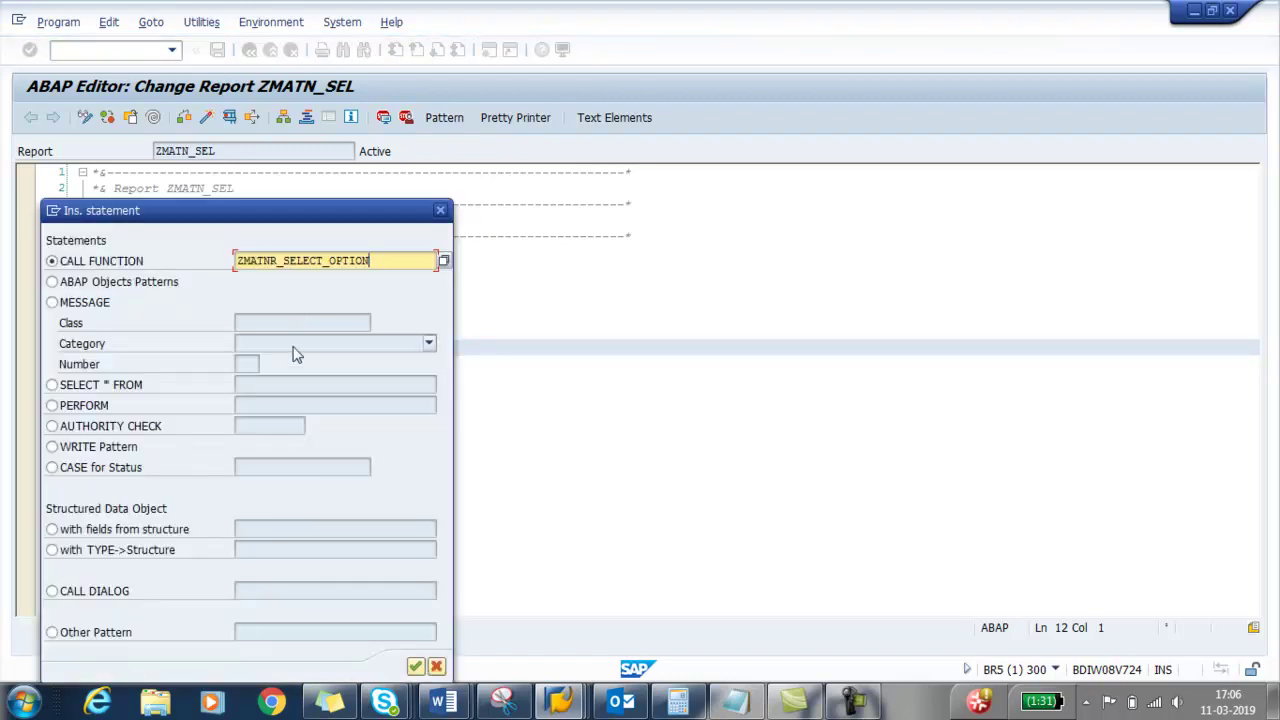
pyautogui.click(416, 666)
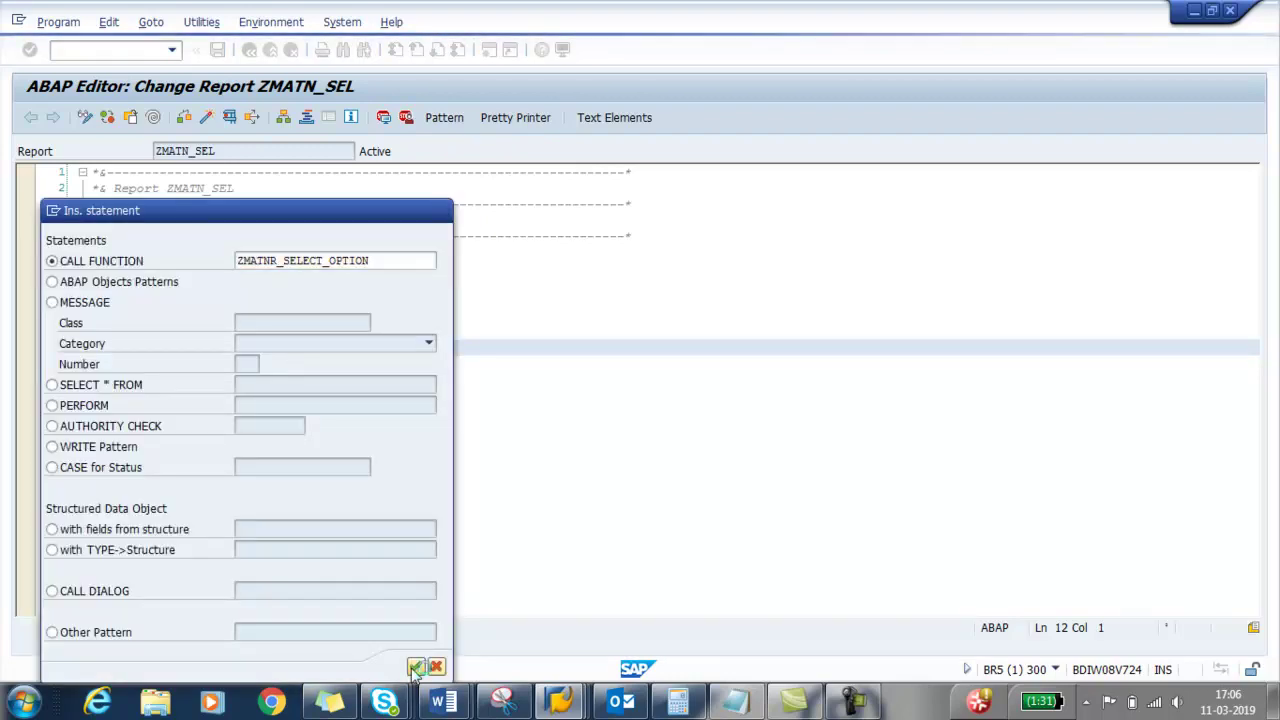
# Fill the call's parameters with s_matnr and it_makt copied from the declarations.
pyautogui.click(272, 381)
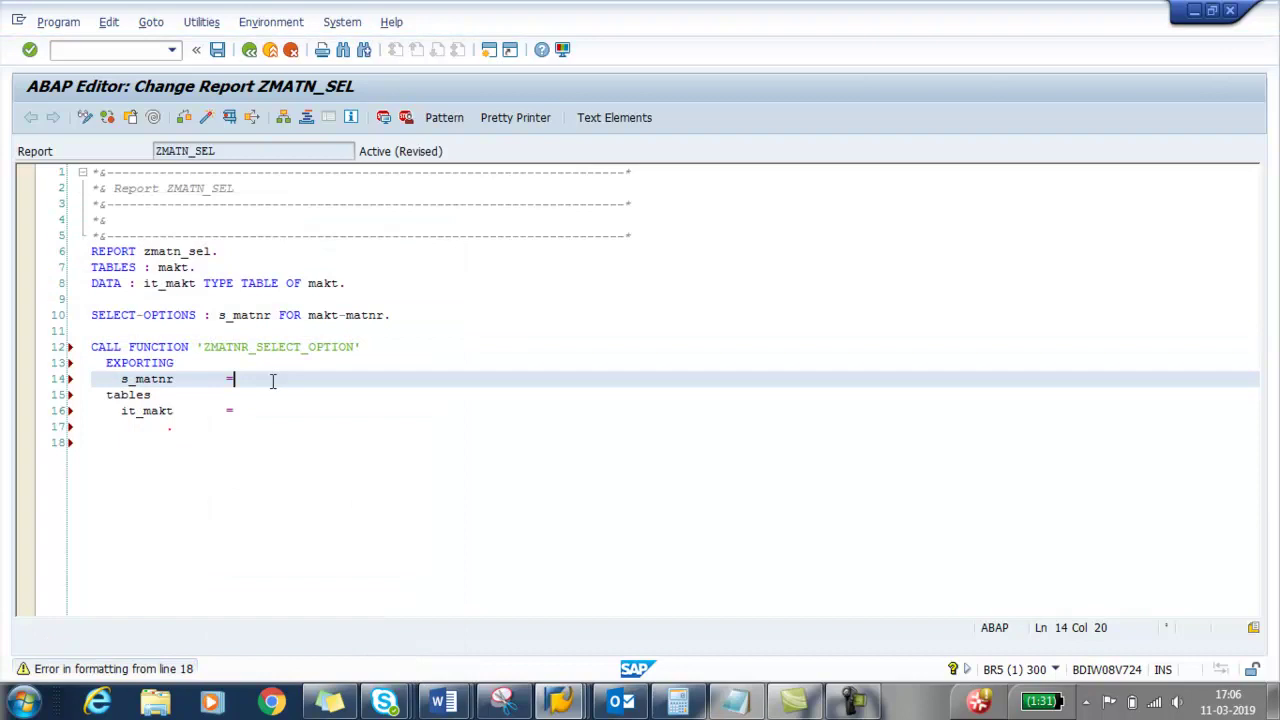
pyautogui.moveTo(279, 316); pyautogui.dragTo(220, 322)
pyautogui.hotkey('ctrl', 'c')
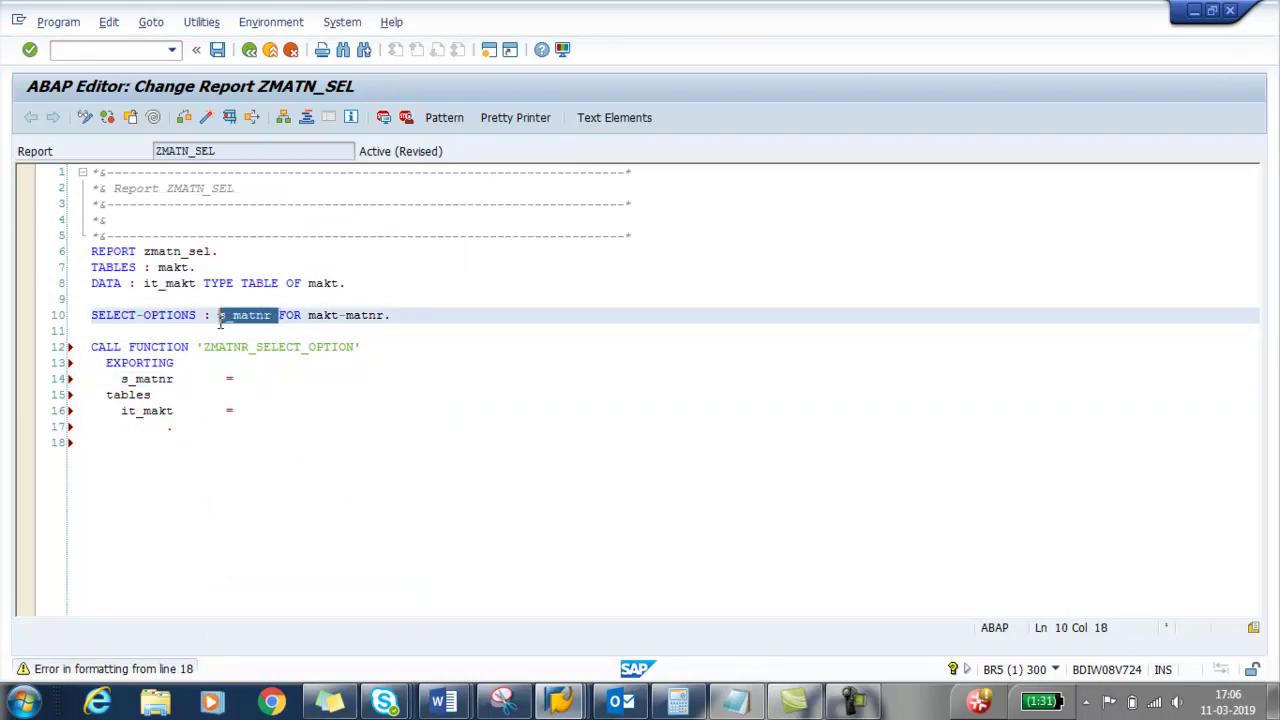
pyautogui.click(256, 378)
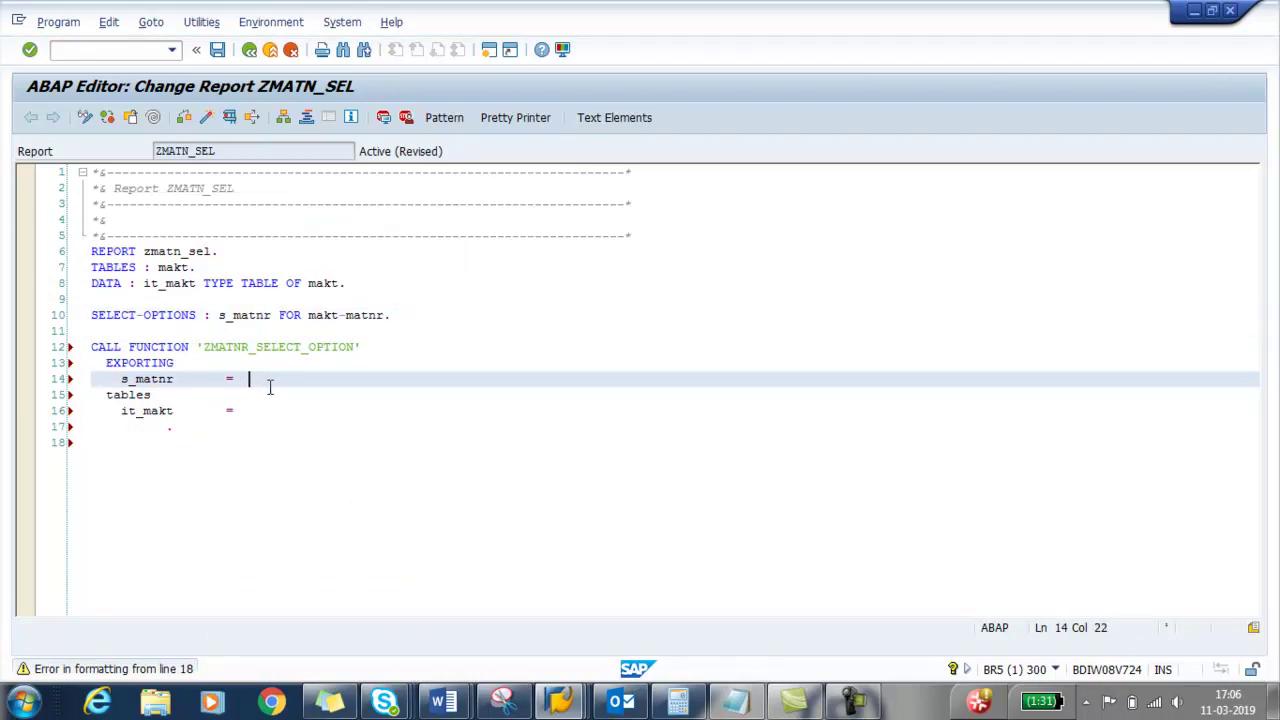
pyautogui.hotkey('ctrl', 'v')
pyautogui.click(263, 412)
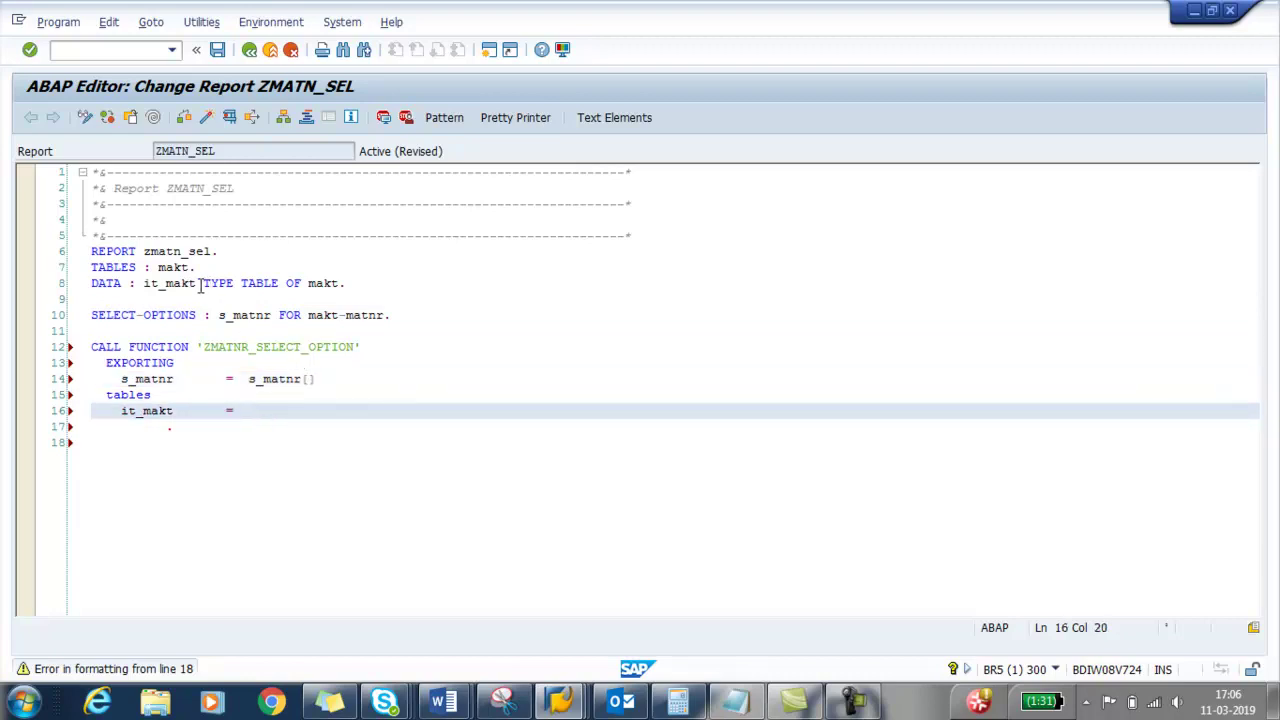
pyautogui.moveTo(200, 285); pyautogui.dragTo(144, 287)
pyautogui.hotkey('ctrl', 'c')
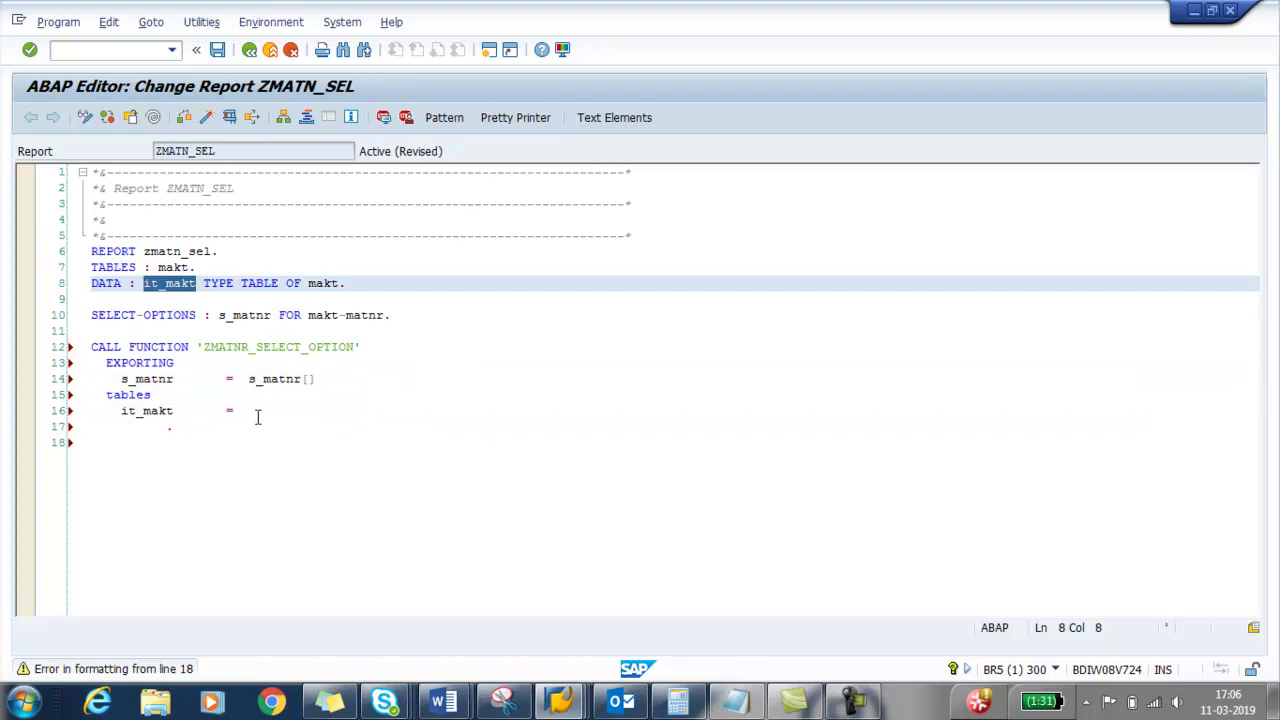
pyautogui.click(257, 417)
pyautogui.hotkey('ctrl', 'v')
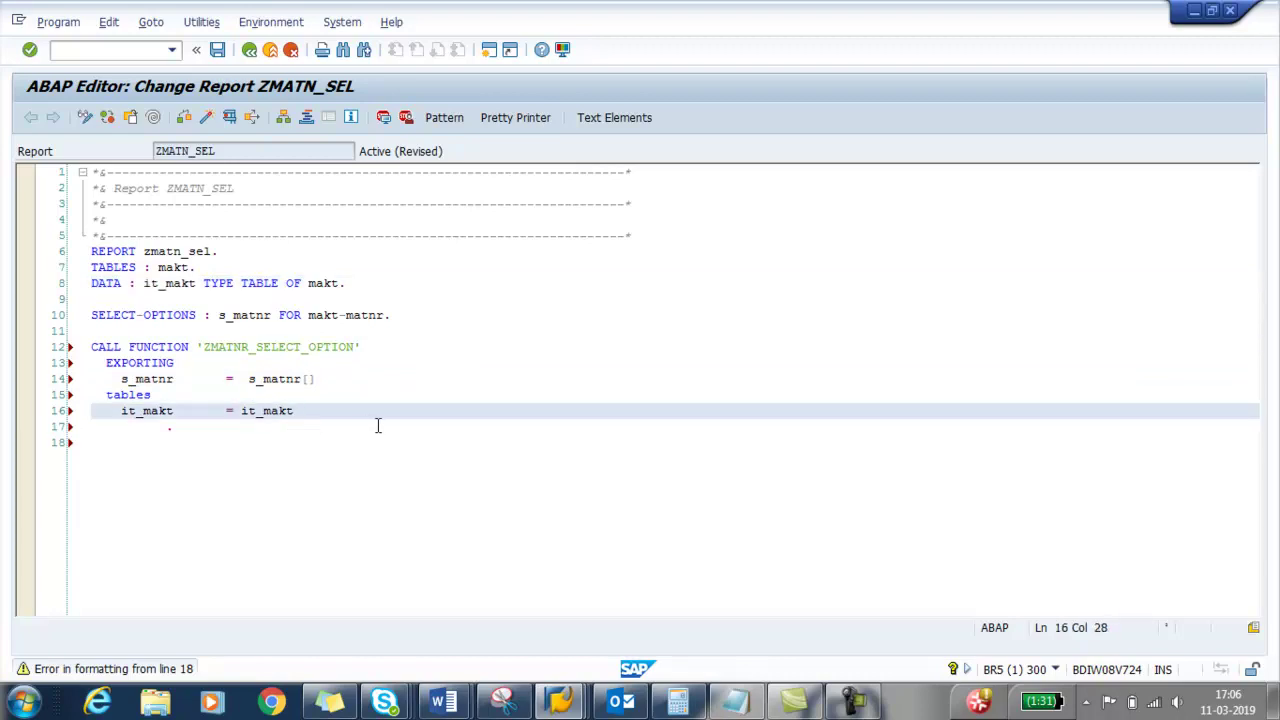
pyautogui.click(155, 442)
pyautogui.write('l')
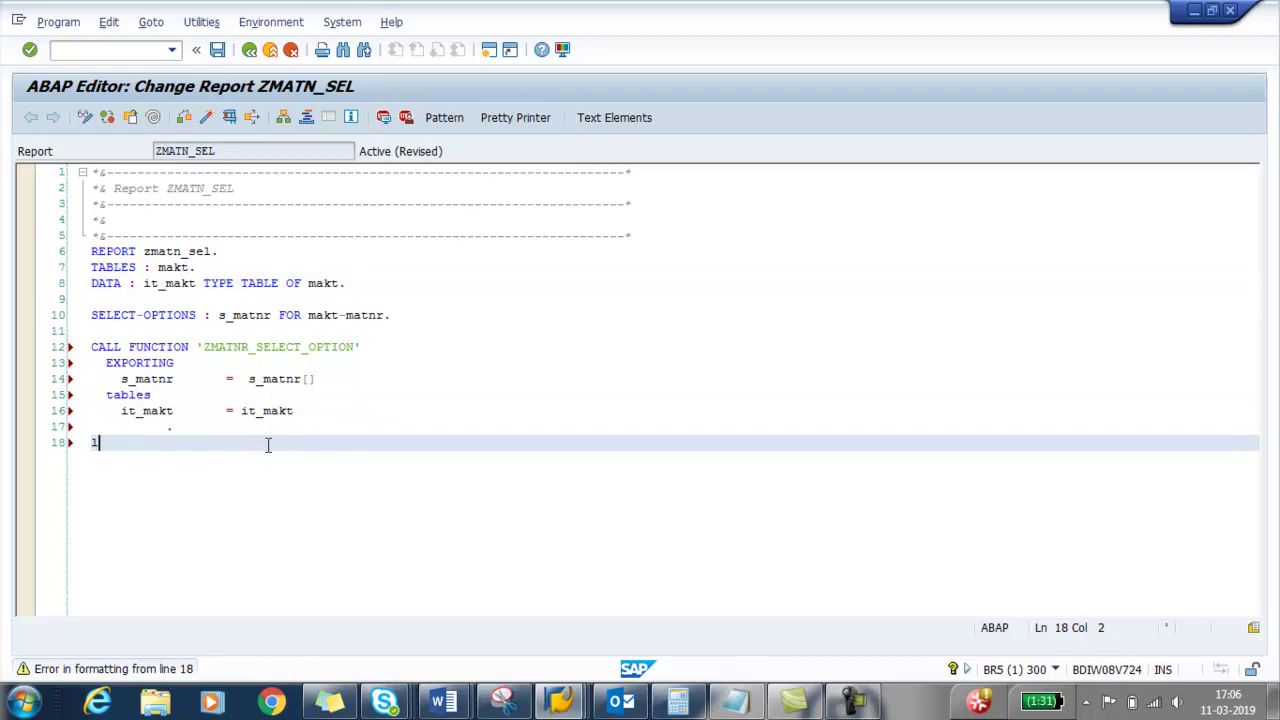
# Add LOOP AT it_makt INTO makt, writing makt-matnr, makt-spras and makt-maktx.
pyautogui.write('oo')
pyautogui.press('Tab')
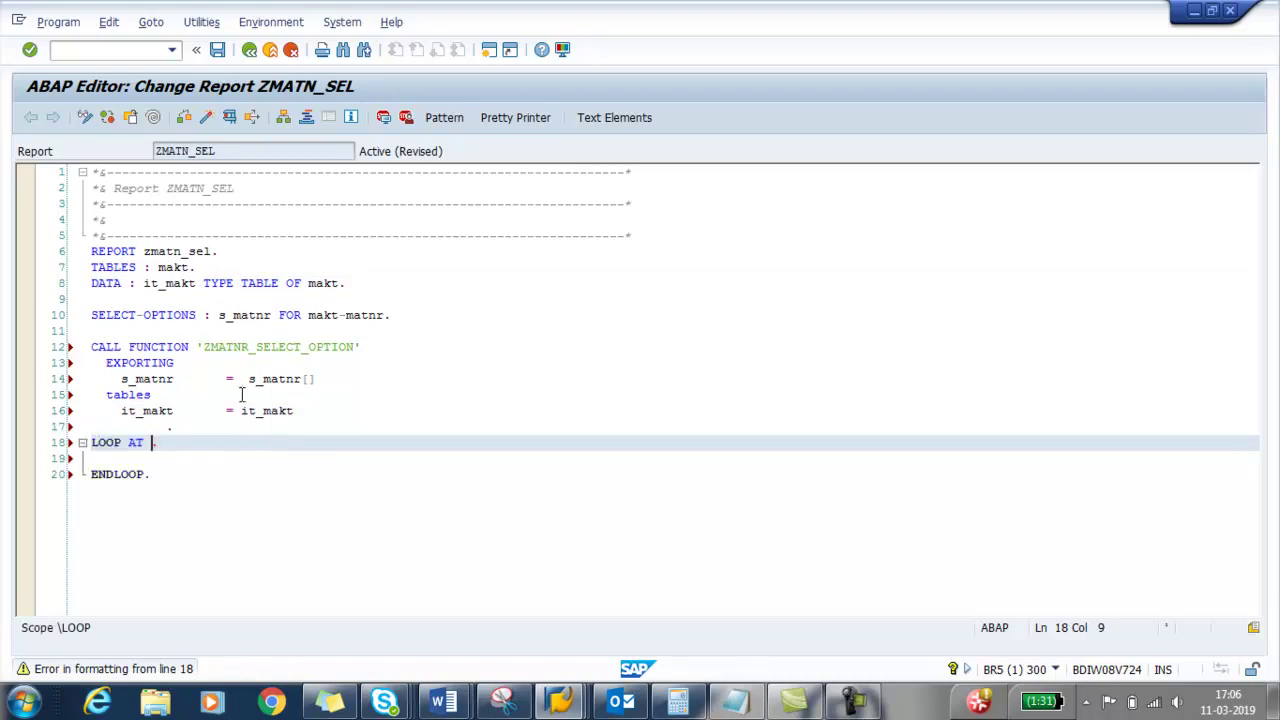
pyautogui.moveTo(300, 415); pyautogui.dragTo(239, 420)
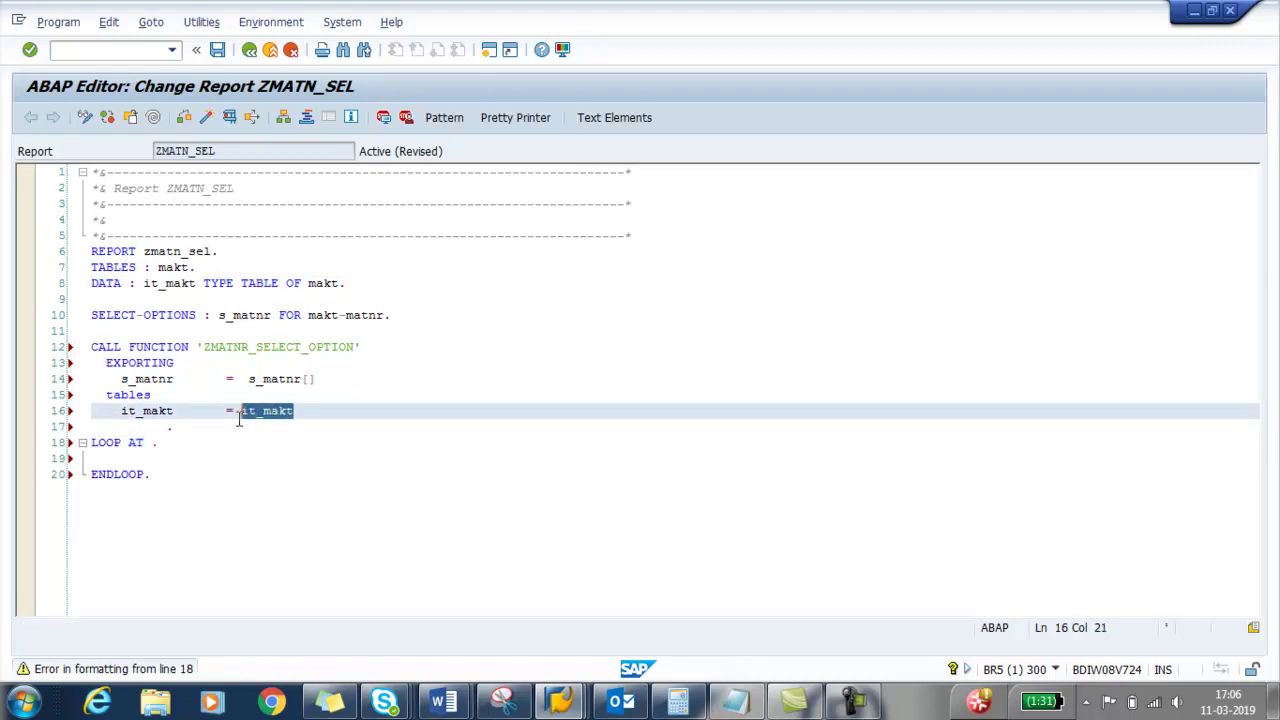
pyautogui.click(151, 445)
pyautogui.hotkey('ctrl', 'v')
pyautogui.write('INTO')
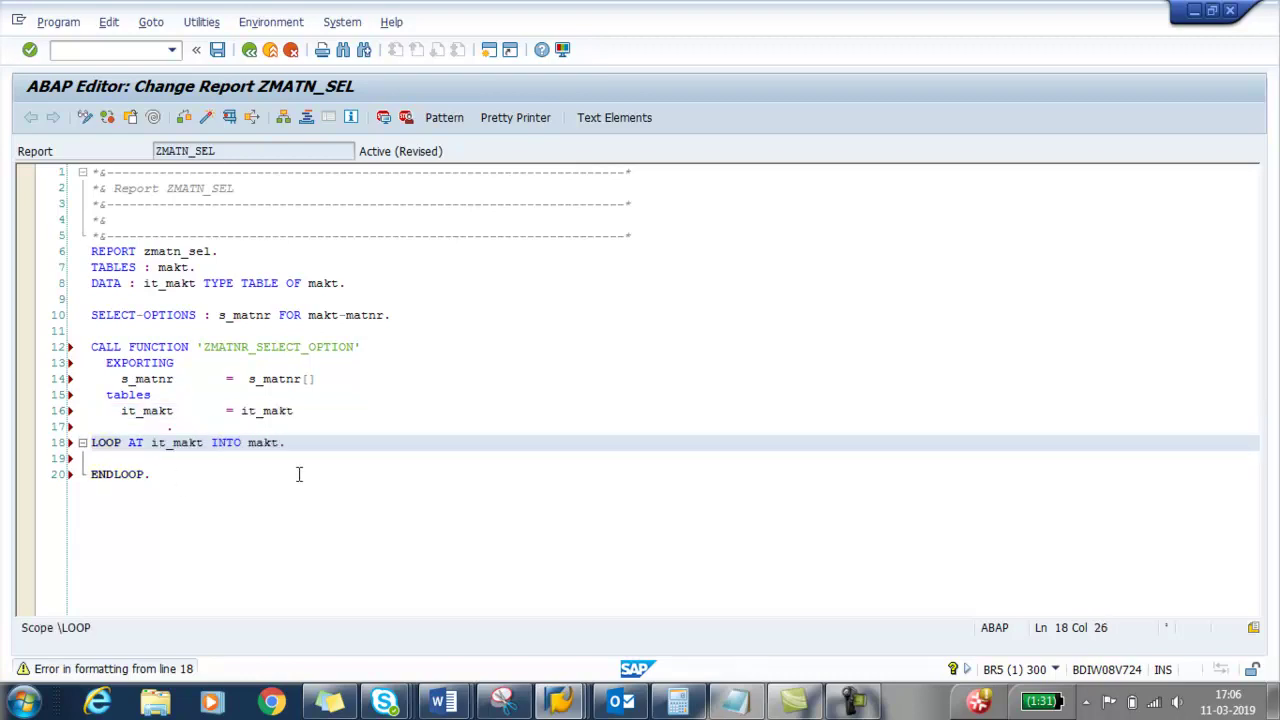
pyautogui.click(342, 453)
pyautogui.write('WRITE : /m')
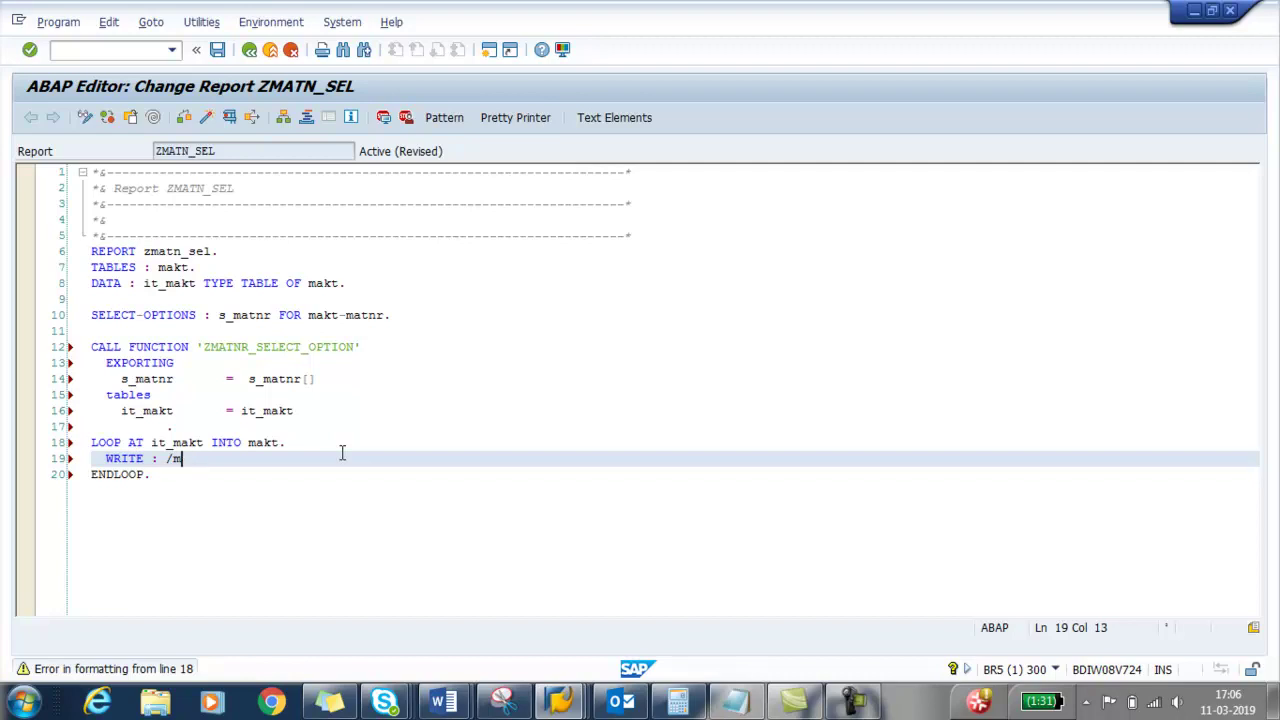
pyautogui.press('BackSpace')
pyautogui.write(' makt-matnr ')
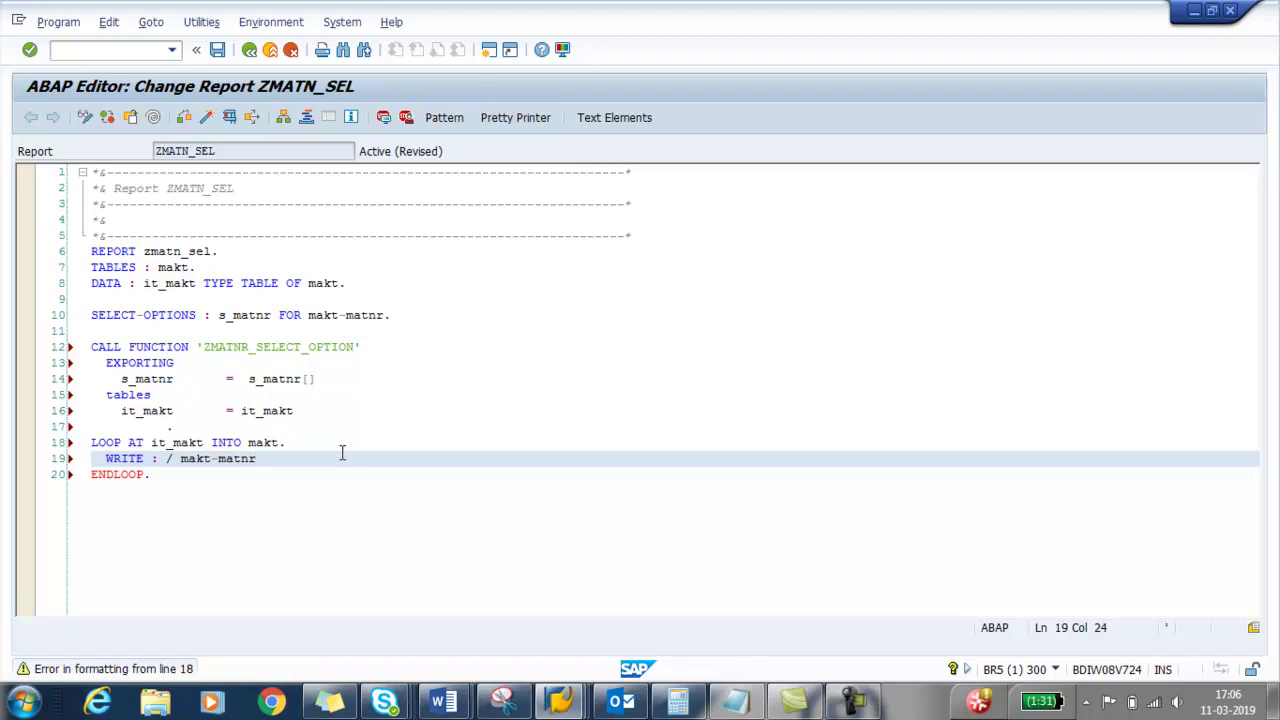
pyautogui.write(', it_makt')
pyautogui.press('BackSpace')
pyautogui.press('BackSpace')
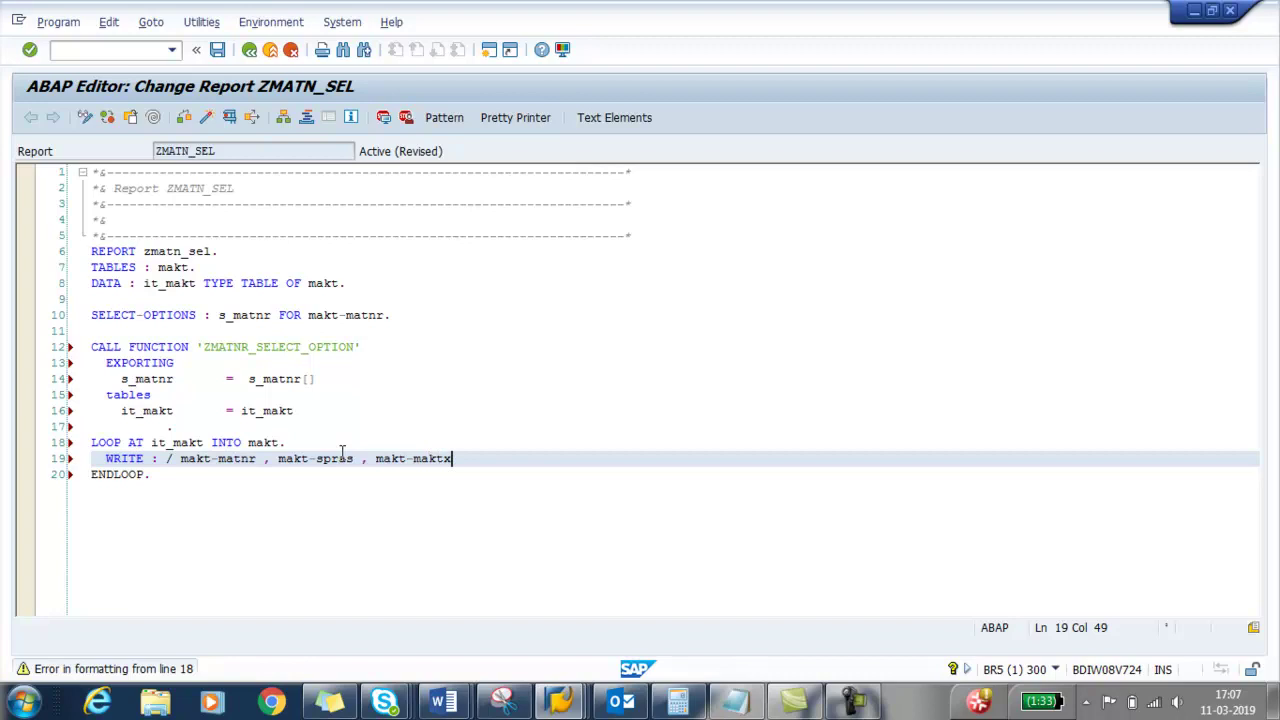
pyautogui.write('.')
# Save report ZMATN_SEL and activate it.
pyautogui.click(580, 346)
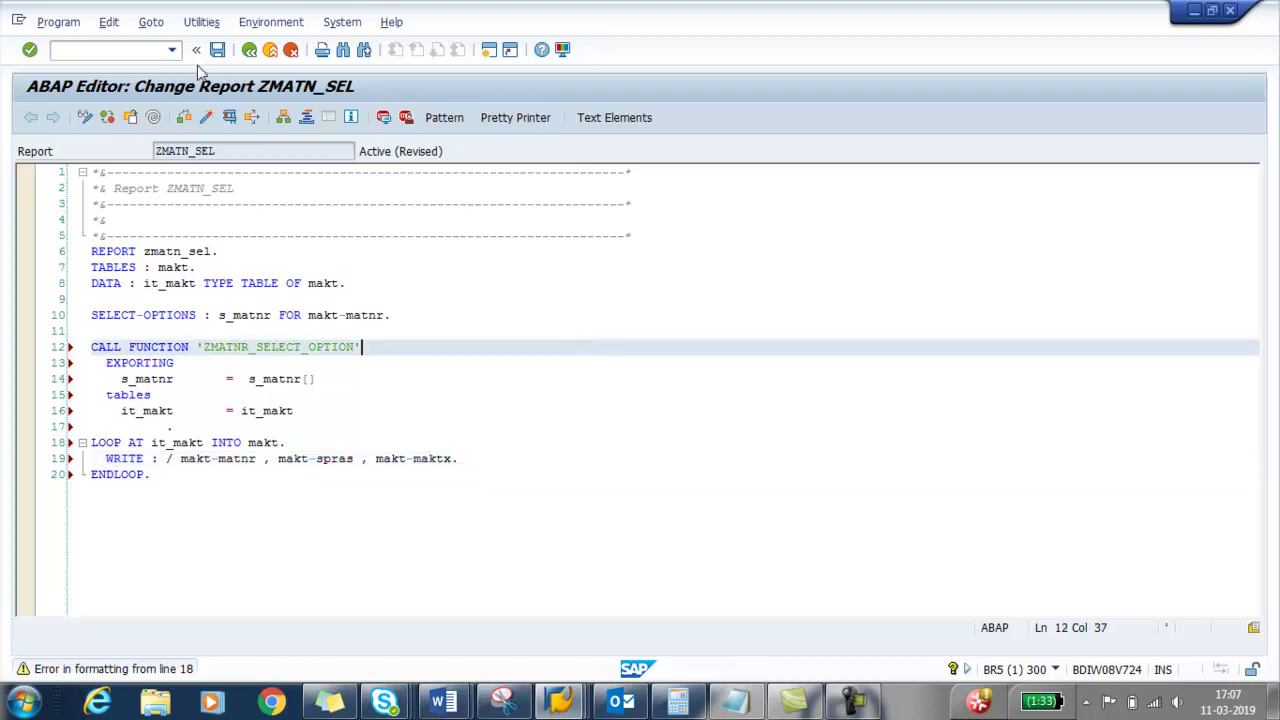
pyautogui.click(217, 49)
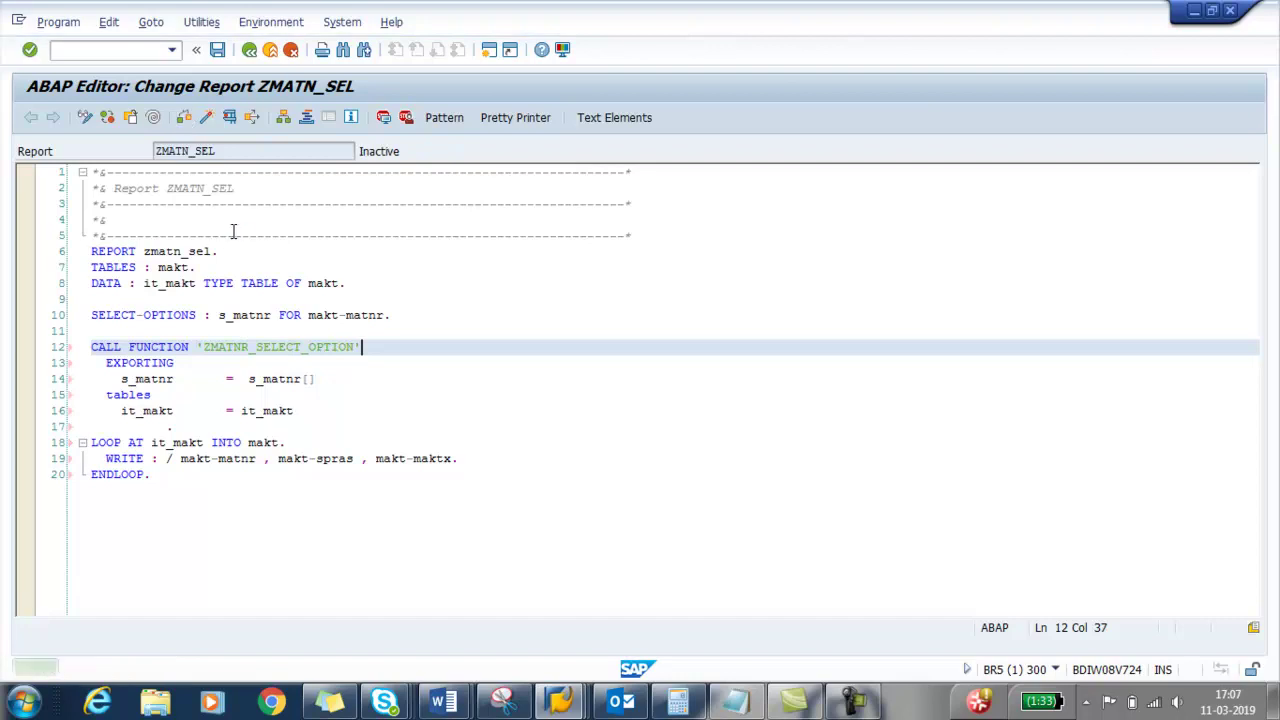
pyautogui.click(210, 118)
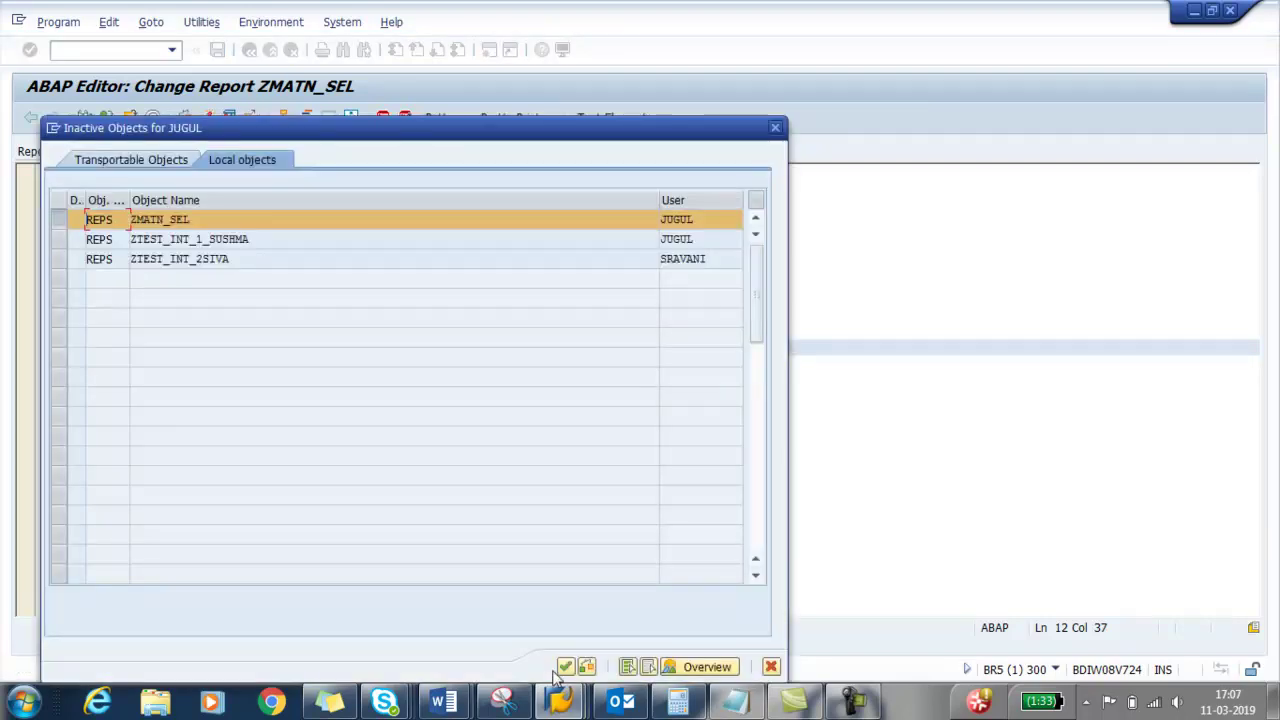
# Confirm activation, then run ZMATN_SEL for materials 1295443 to 1295447 and view the list.
pyautogui.click(565, 667)
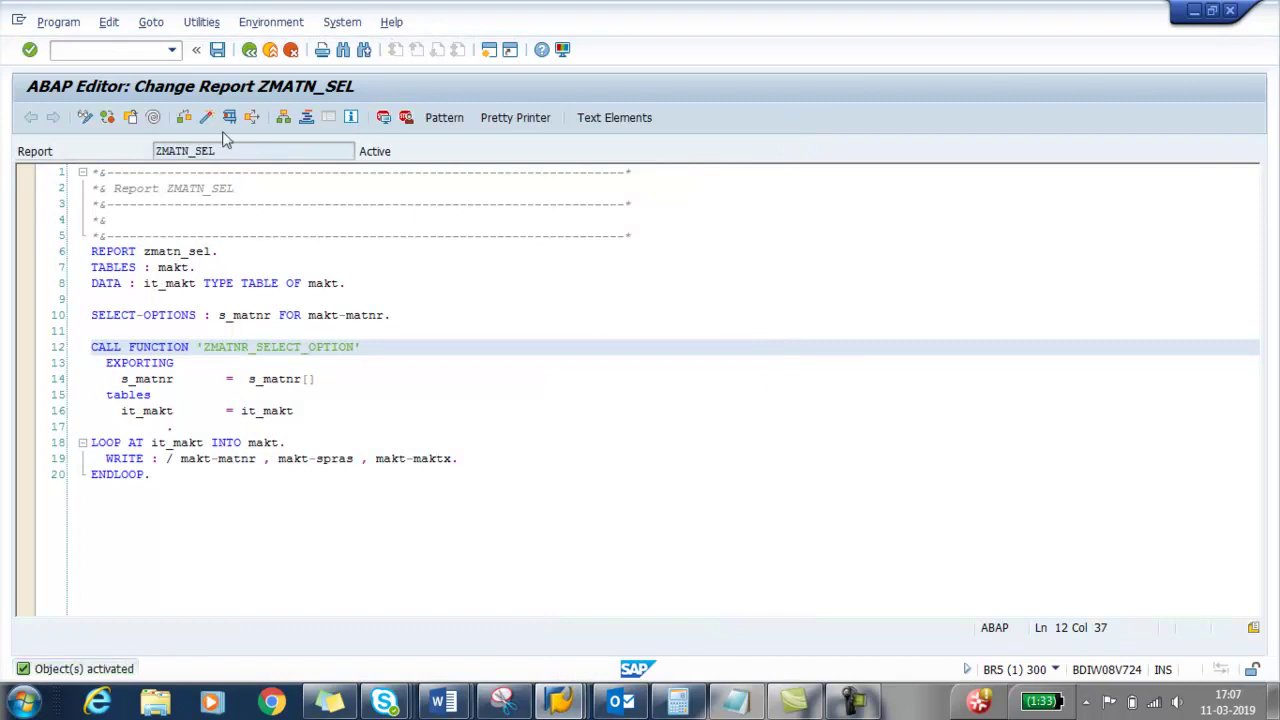
pyautogui.click(229, 117)
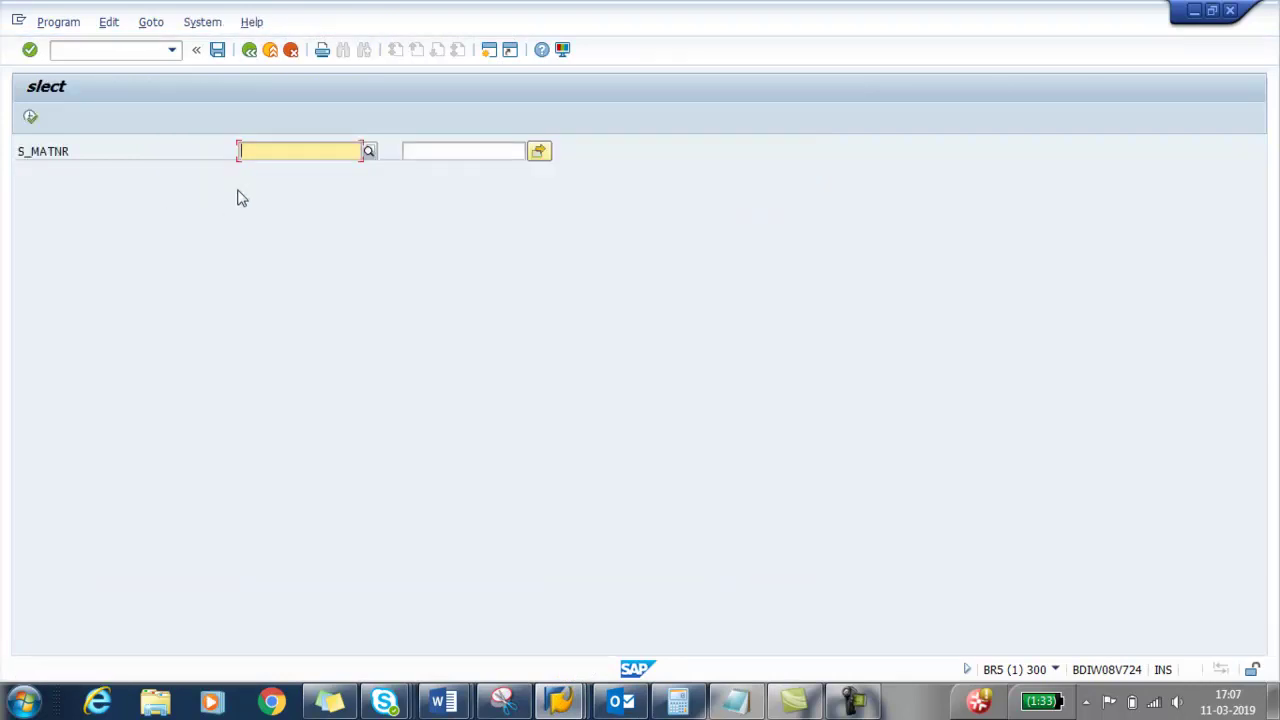
pyautogui.write('1')
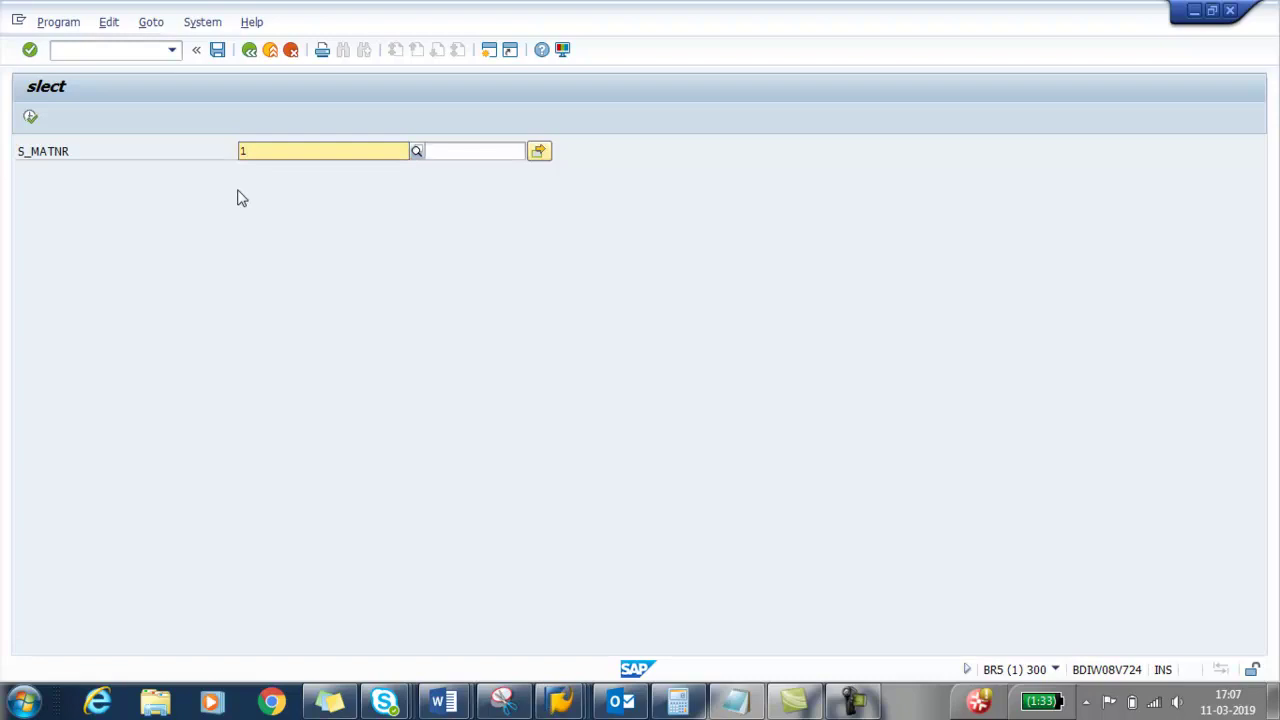
pyautogui.click(264, 183)
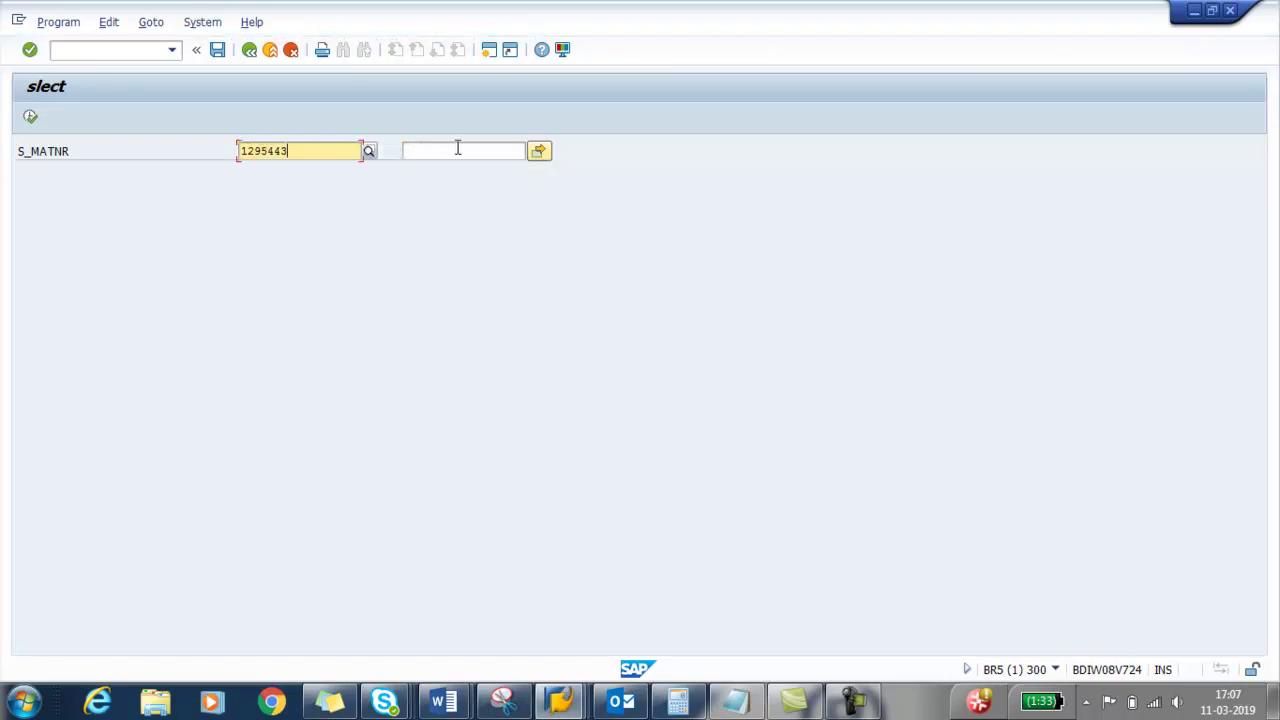
pyautogui.click(457, 150)
pyautogui.click(314, 206)
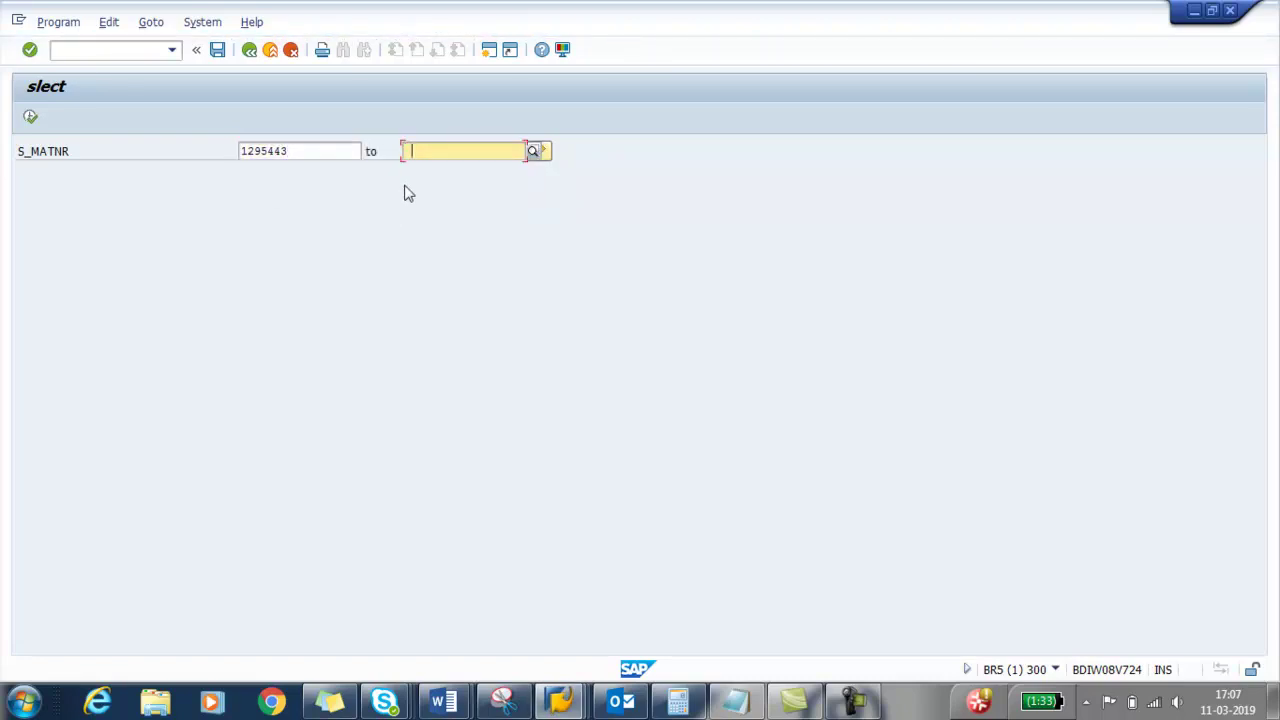
pyautogui.write('1')
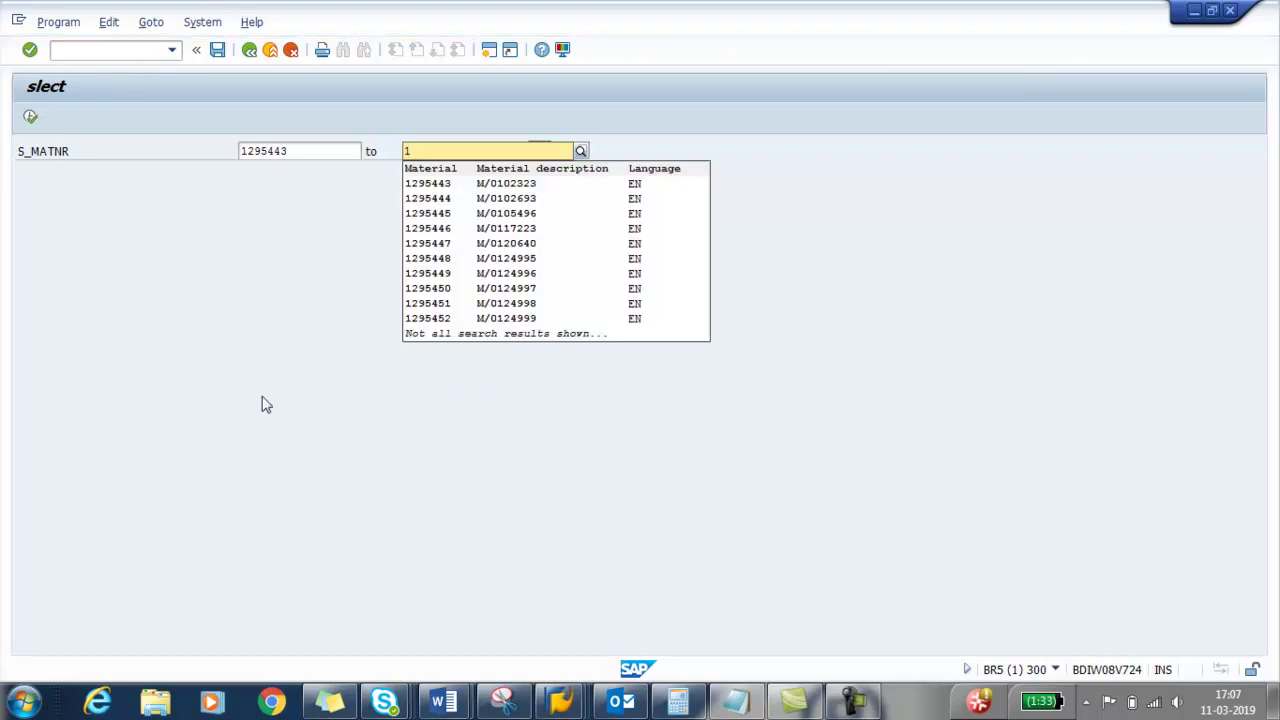
pyautogui.click(430, 244)
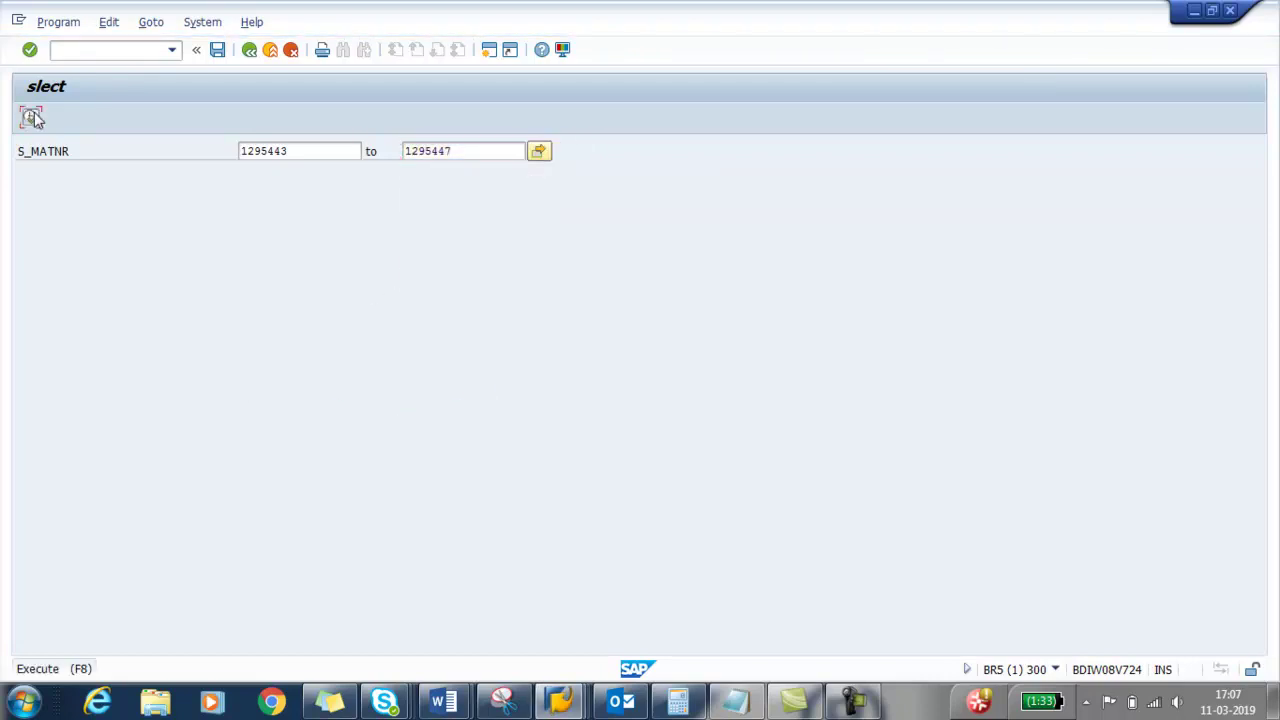
pyautogui.click(31, 116)
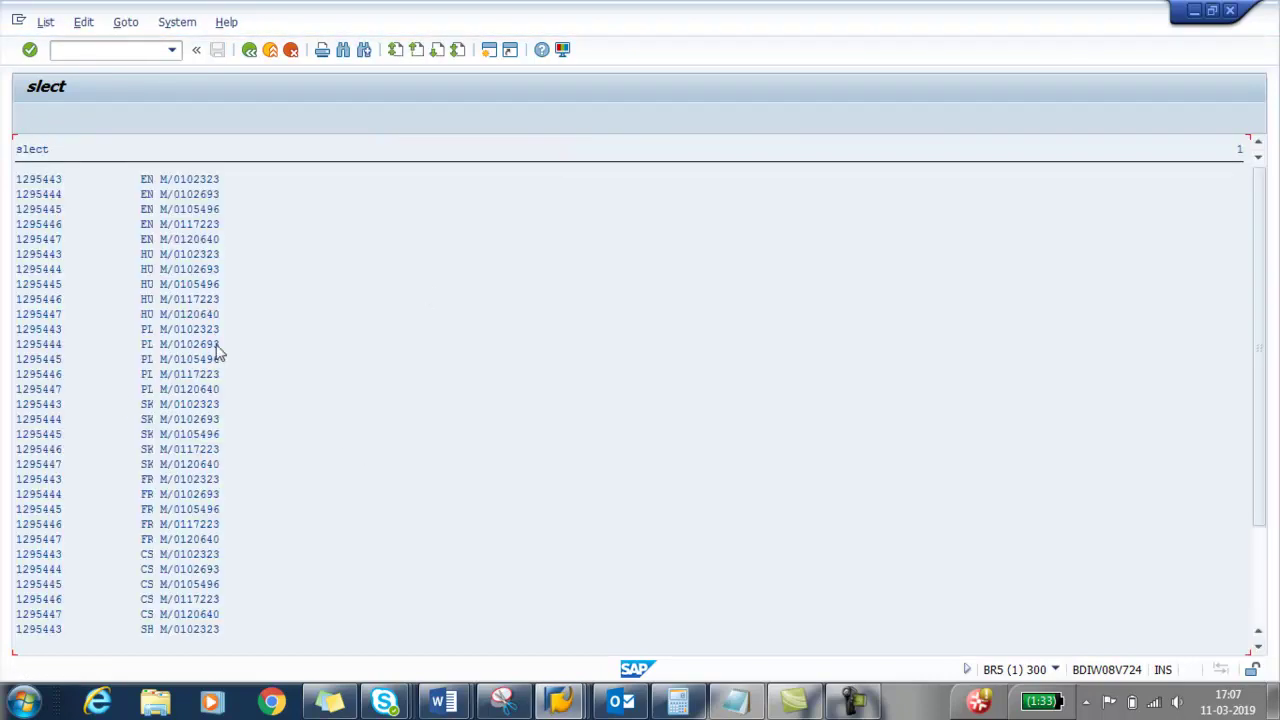
pyautogui.click(250, 52)
pyautogui.moveTo(560, 701)
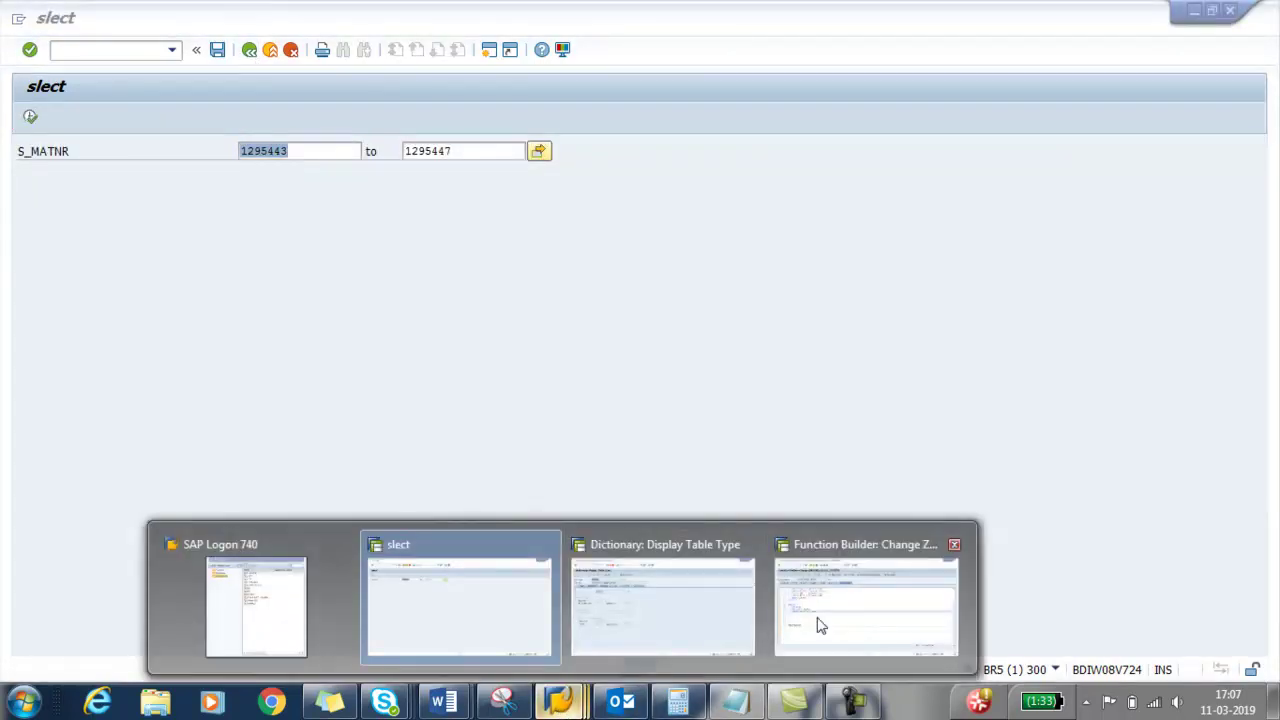
# Return to the Function Builder and show S_MATNR's ZTMATNR type on the Import tab.
pyautogui.click(820, 625)
pyautogui.click(130, 178)
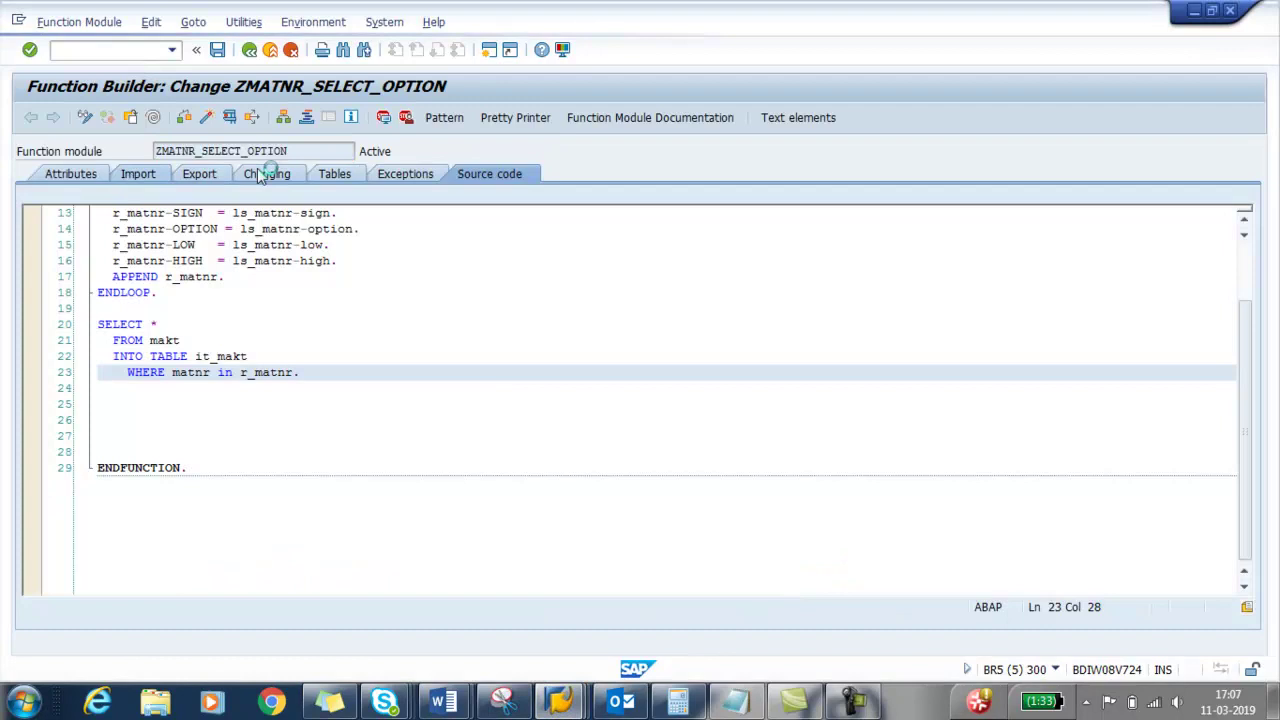
pyautogui.press('Tab')
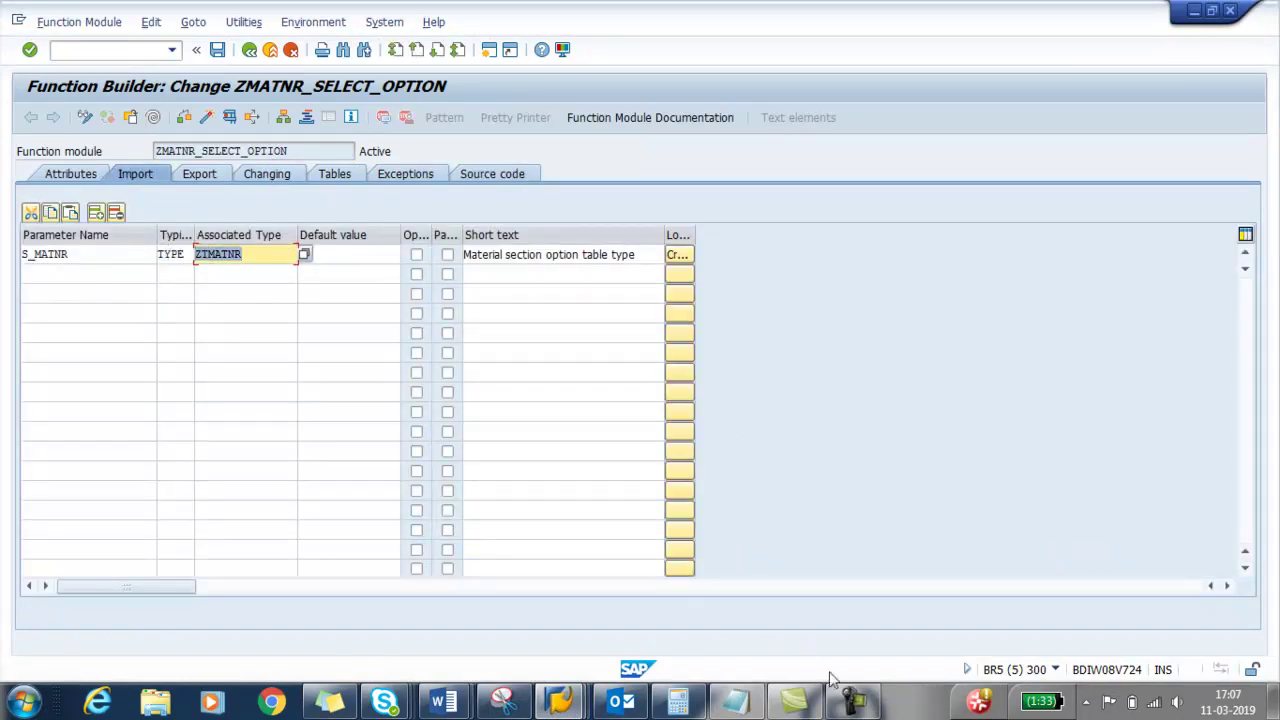
pyautogui.click(852, 703)
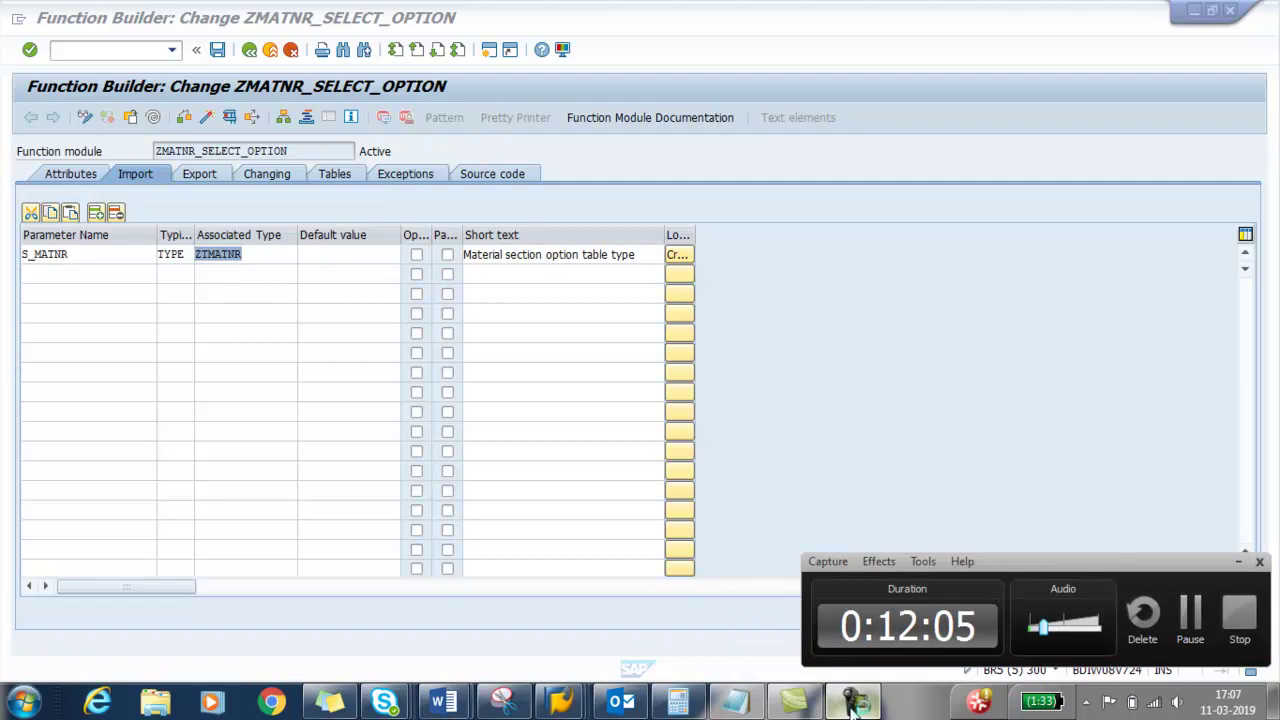